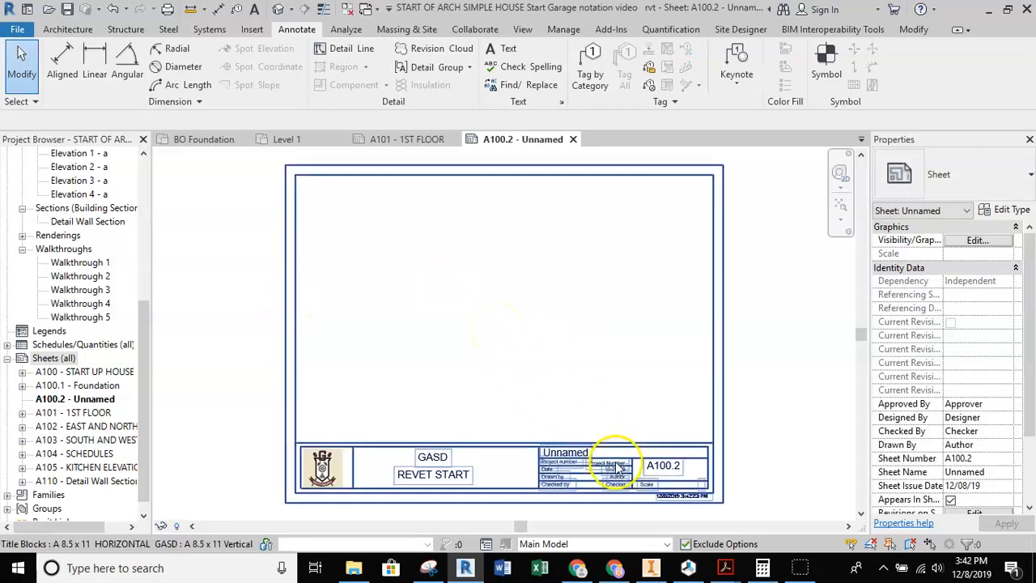
Set the new sheet's number to A111 and its name to Garage Foundation in the title block.
{"action": "left_click", "coordinate": [648, 465]}
{"action": "left_click", "coordinate": [672, 465]}
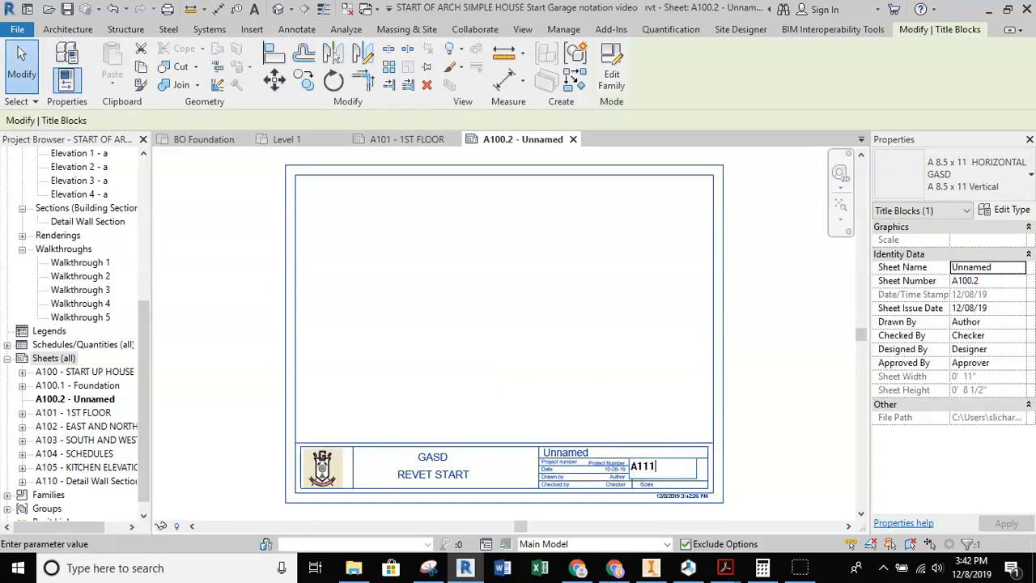
{"action": "left_click", "coordinate": [599, 455]}
{"action": "left_click", "coordinate": [593, 455]}
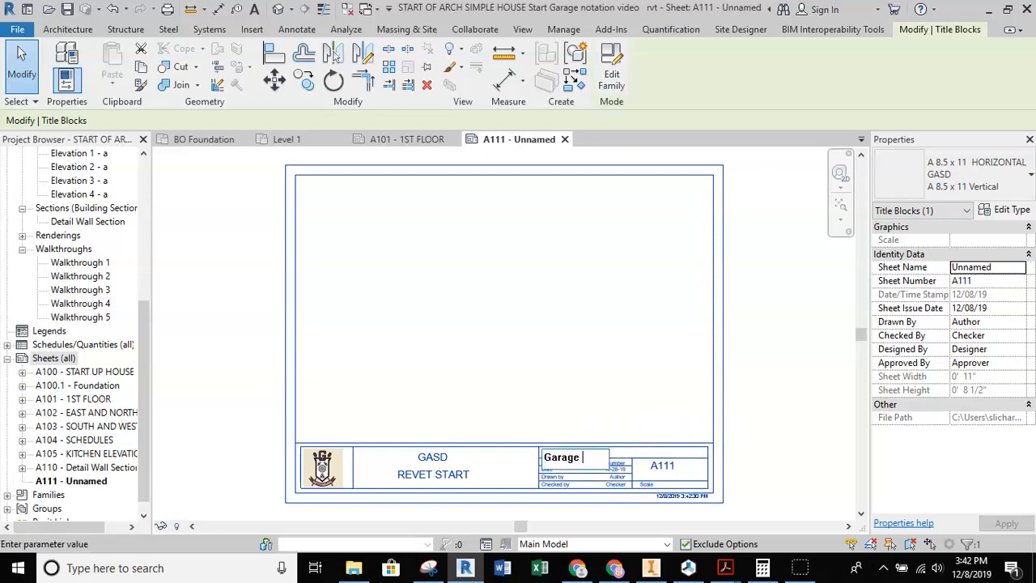
{"action": "right_click", "coordinate": [591, 451]}
{"action": "left_click", "coordinate": [513, 391]}
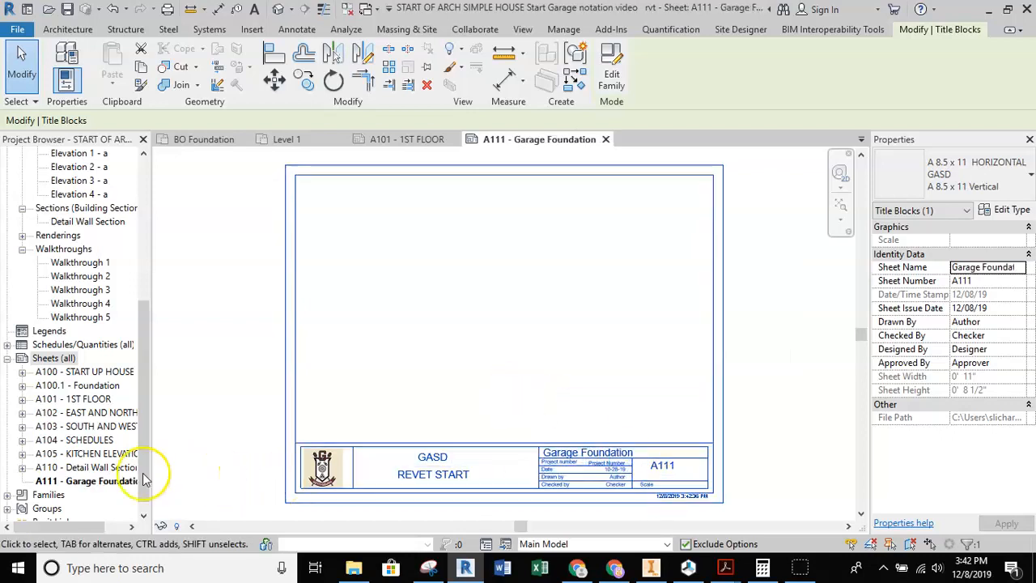
Create a new sheet with the A 8.5 x 11 HORIZONTAL GASD title block and name it Garage.
{"action": "right_click", "coordinate": [54, 358]}
{"action": "left_click", "coordinate": [82, 370]}
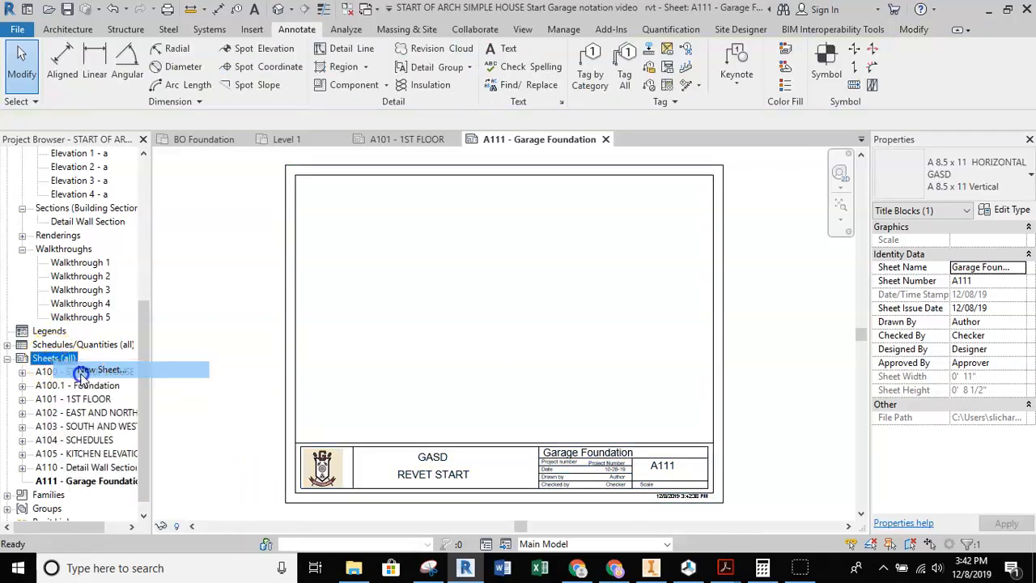
{"action": "left_click", "coordinate": [454, 135]}
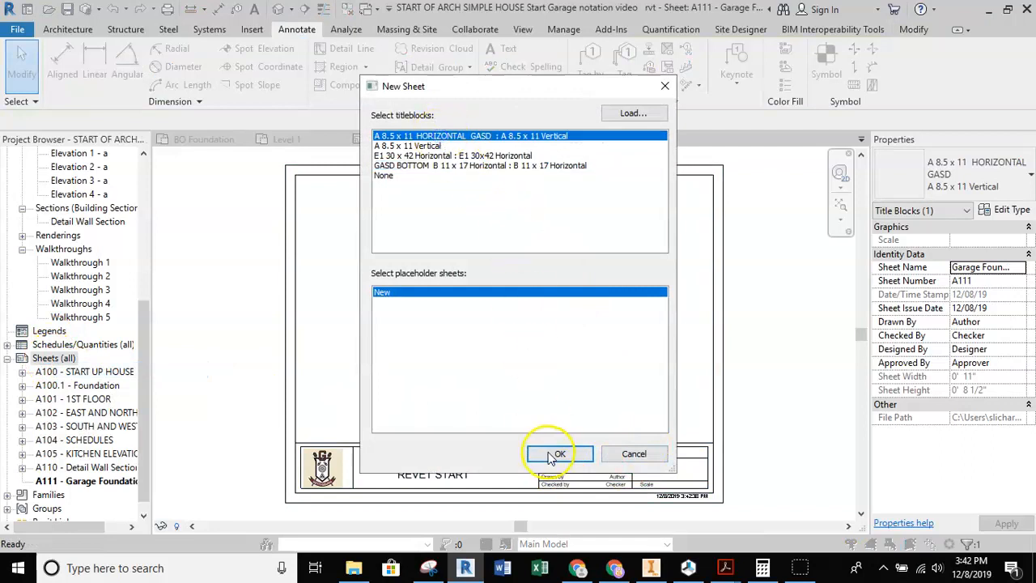
{"action": "left_click", "coordinate": [558, 455]}
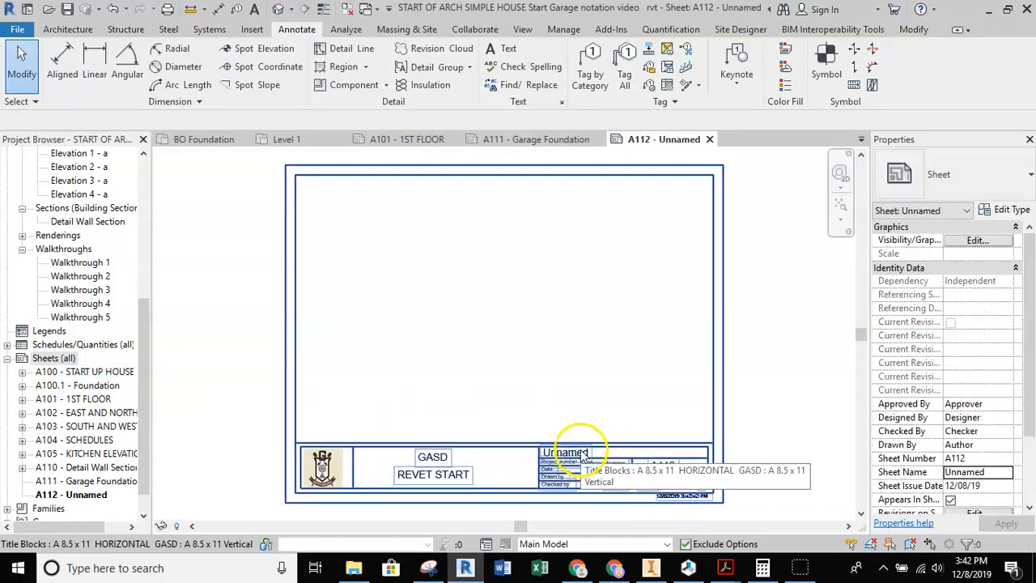
{"action": "left_click", "coordinate": [582, 456]}
{"action": "left_click", "coordinate": [589, 456]}
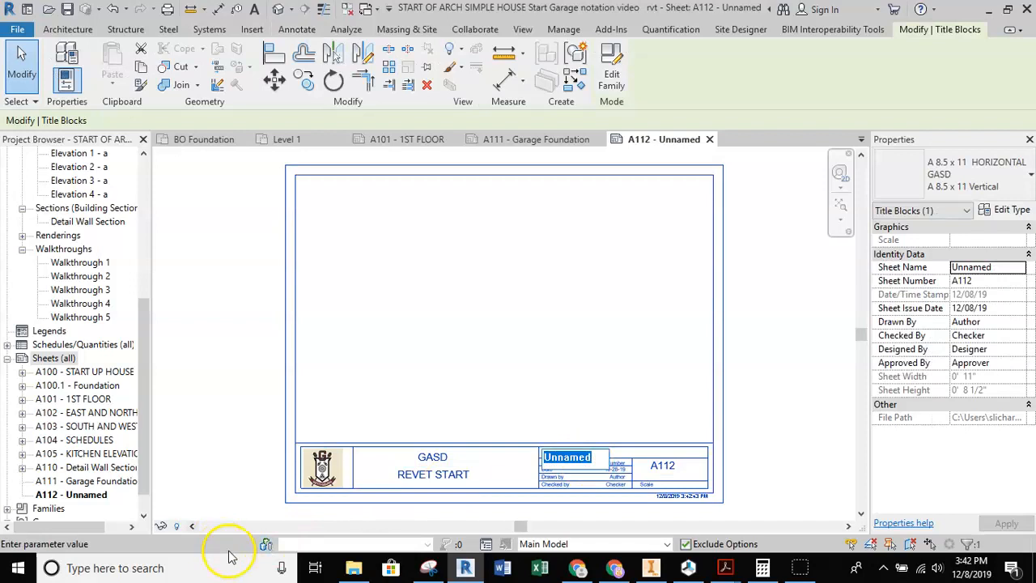
{"action": "left_click", "coordinate": [593, 457]}
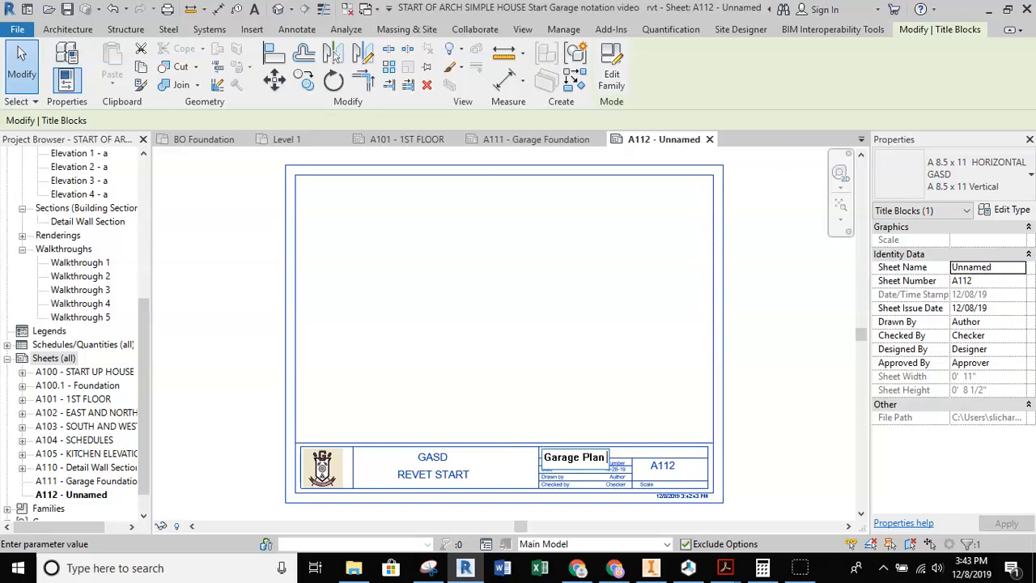
{"action": "left_click", "coordinate": [549, 417]}
{"action": "left_click", "coordinate": [627, 400]}
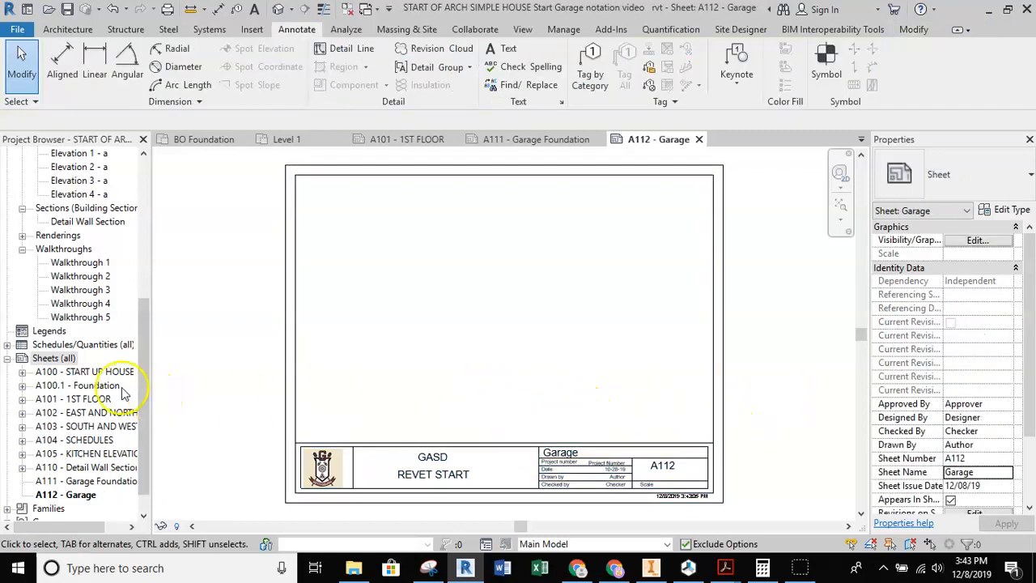
Add another sheet with the A 8.5 x 11 HORIZONTAL GASD title block and name it Garage Section Details.
{"action": "right_click", "coordinate": [58, 360]}
{"action": "left_click", "coordinate": [106, 364]}
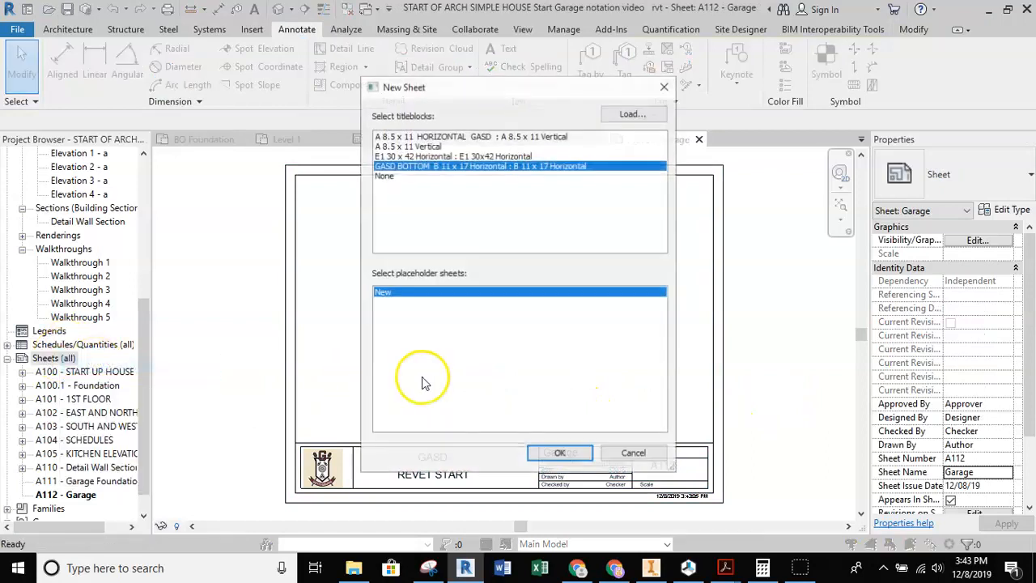
{"action": "left_click", "coordinate": [474, 136]}
{"action": "left_click", "coordinate": [560, 454]}
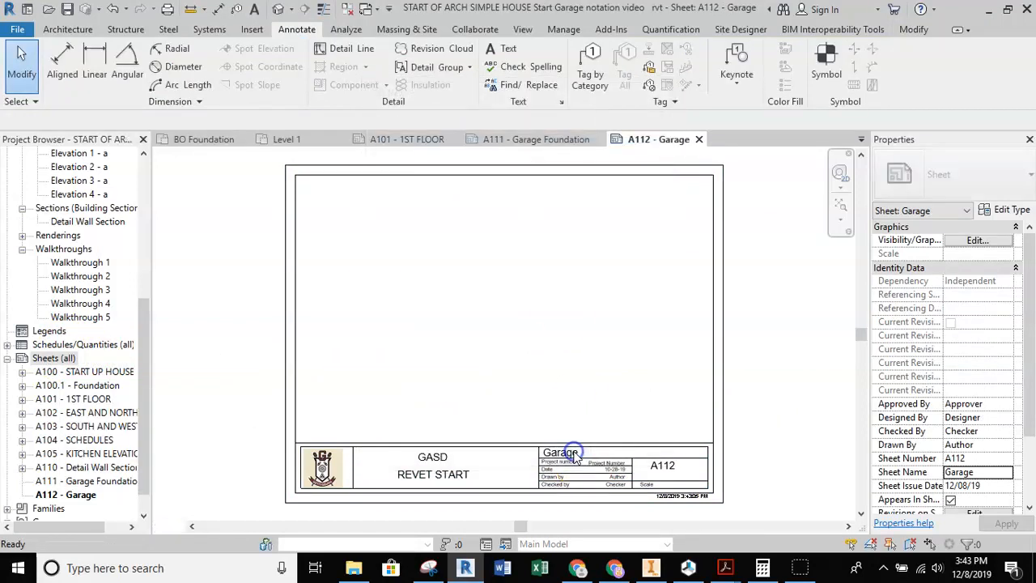
{"action": "left_click", "coordinate": [578, 456]}
{"action": "left_click", "coordinate": [581, 457]}
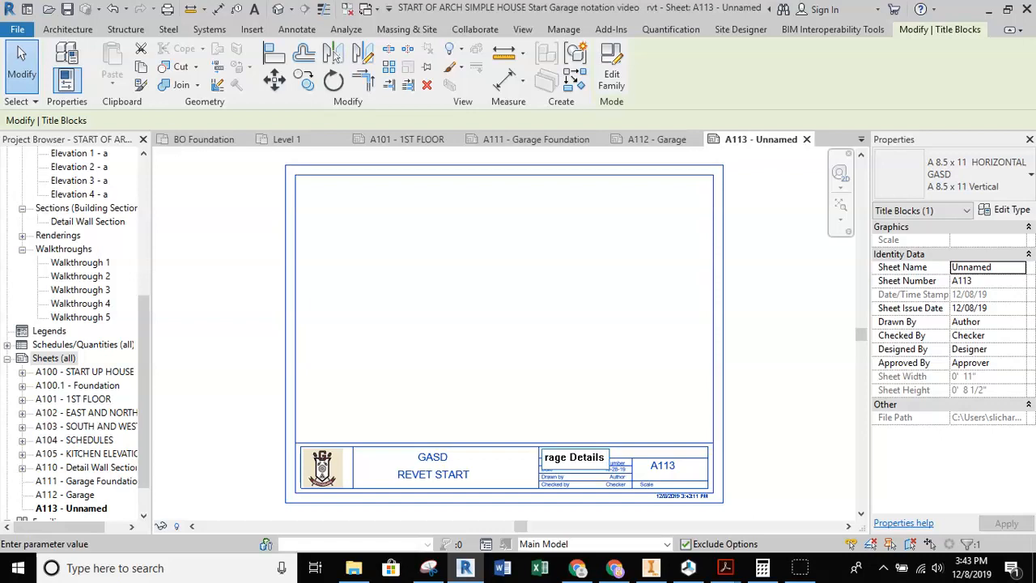
{"action": "left_click", "coordinate": [573, 457]}
{"action": "left_click", "coordinate": [573, 414]}
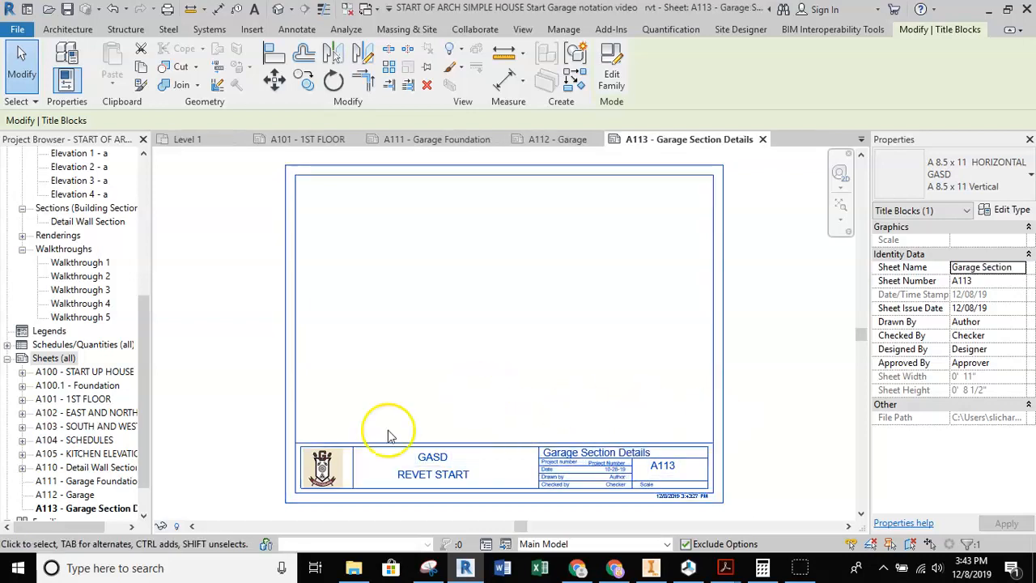
{"action": "left_click", "coordinate": [272, 448]}
Check the blank A111 - Garage Foundation sheet and examine the house and garage layout in the BO Foundation floor plan.
{"action": "double_click", "coordinate": [81, 483]}
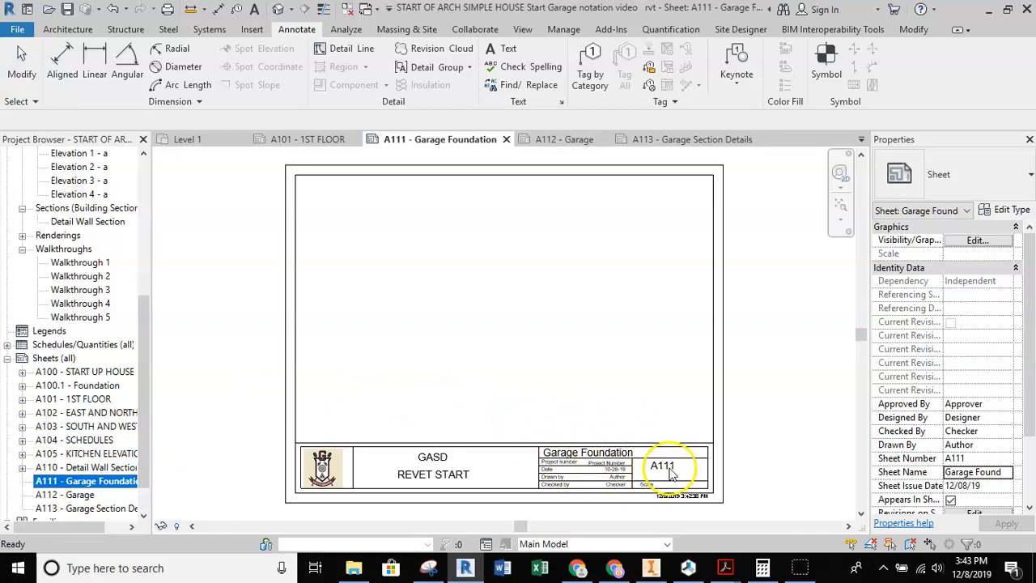
{"action": "scroll", "coordinate": [134, 195], "scroll_direction": "up", "scroll_amount": 6}
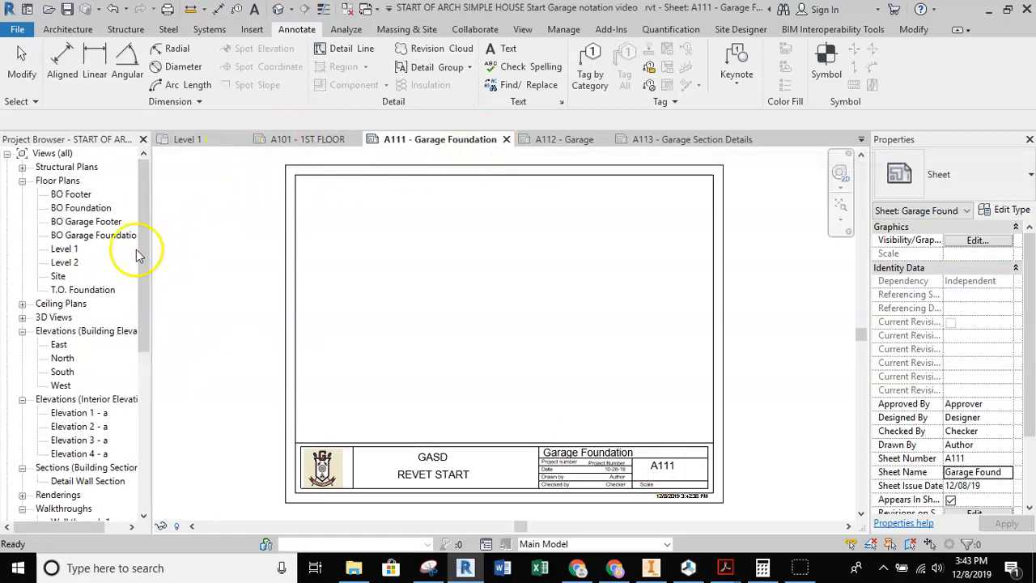
{"action": "double_click", "coordinate": [81, 209]}
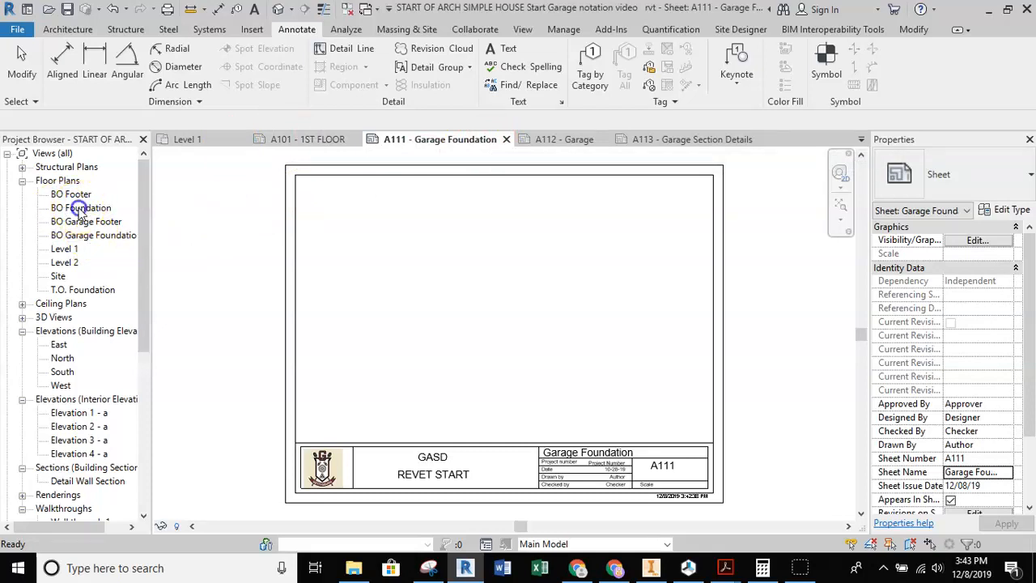
{"action": "middle_click_drag", "start_coordinate": [300, 300], "coordinate": [344, 453]}
{"action": "middle_click_drag", "start_coordinate": [421, 276], "coordinate": [420, 330]}
{"action": "scroll", "coordinate": [419, 329], "scroll_direction": "up", "scroll_amount": 1}
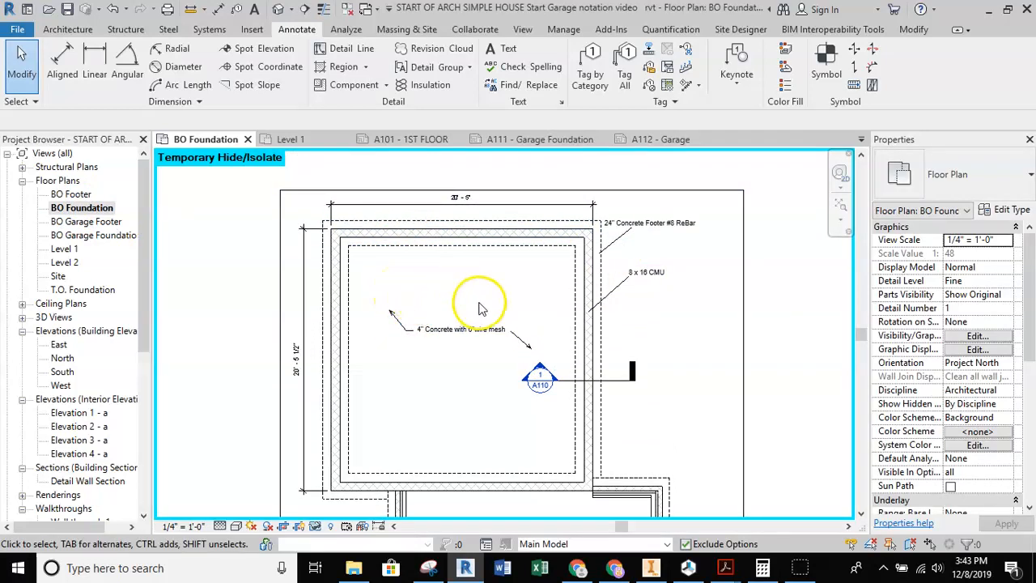
{"action": "middle_click_drag", "start_coordinate": [479, 307], "coordinate": [458, 226]}
{"action": "scroll", "coordinate": [458, 226], "scroll_direction": "down", "scroll_amount": 1}
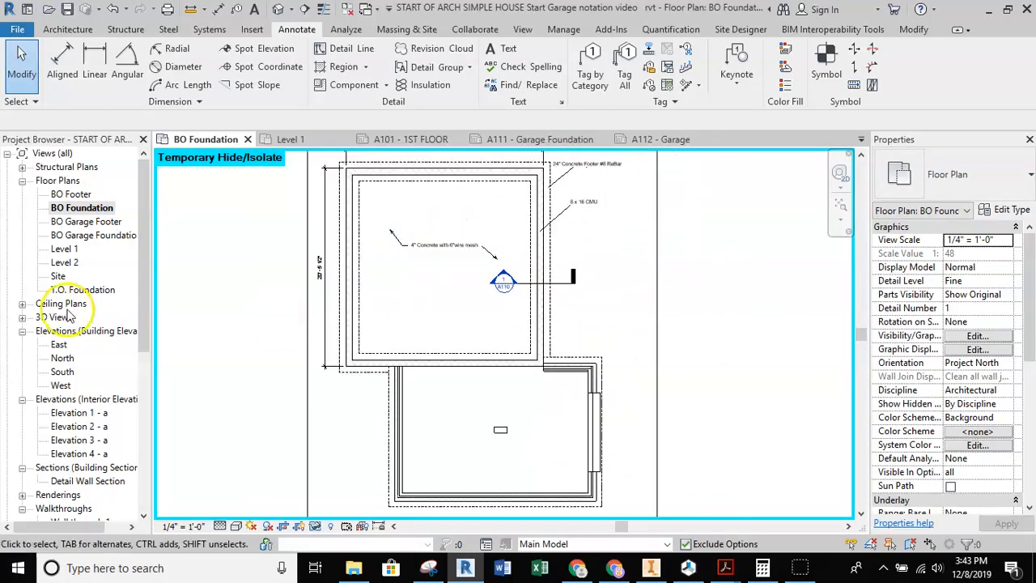
Open sheet A100.1 - Foundation and examine how the placed foundation plan fits within the title block.
{"action": "left_click_drag", "start_coordinate": [144, 269], "coordinate": [118, 429]}
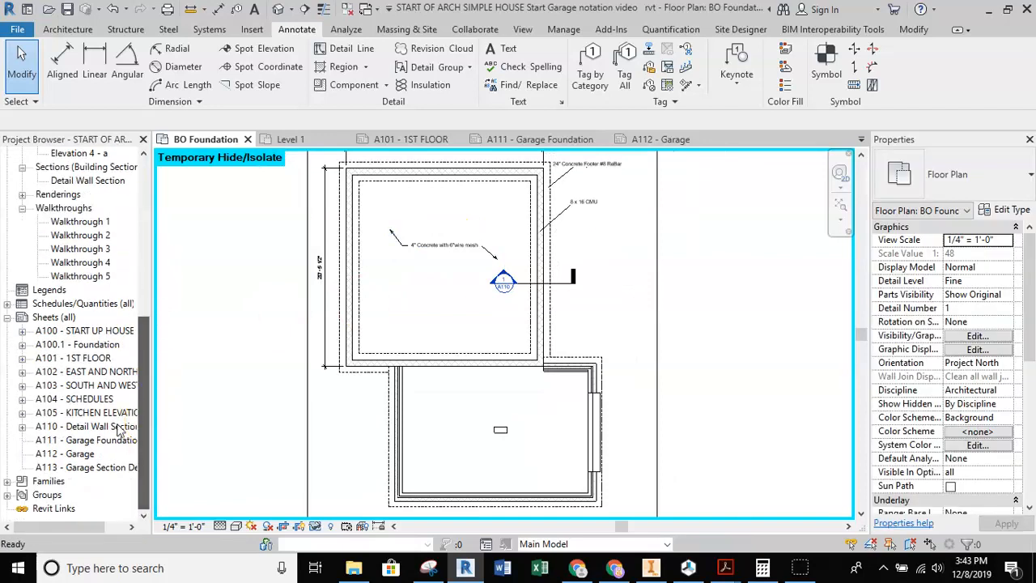
{"action": "double_click", "coordinate": [77, 344]}
{"action": "scroll", "coordinate": [553, 277], "scroll_direction": "down", "scroll_amount": 1}
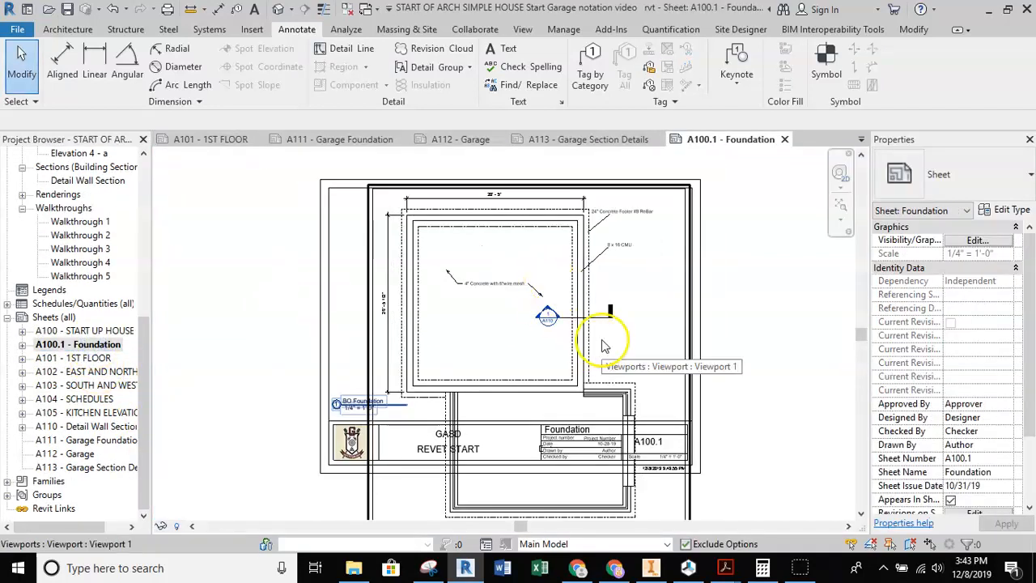
{"action": "middle_click_drag", "start_coordinate": [642, 340], "coordinate": [602, 267]}
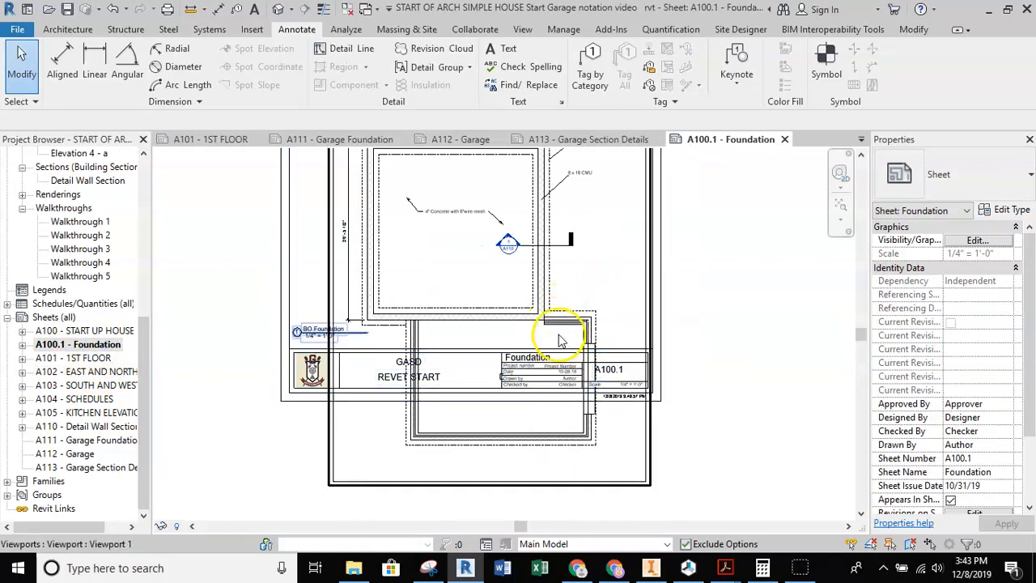
{"action": "middle_click_drag", "start_coordinate": [556, 454], "coordinate": [554, 481]}
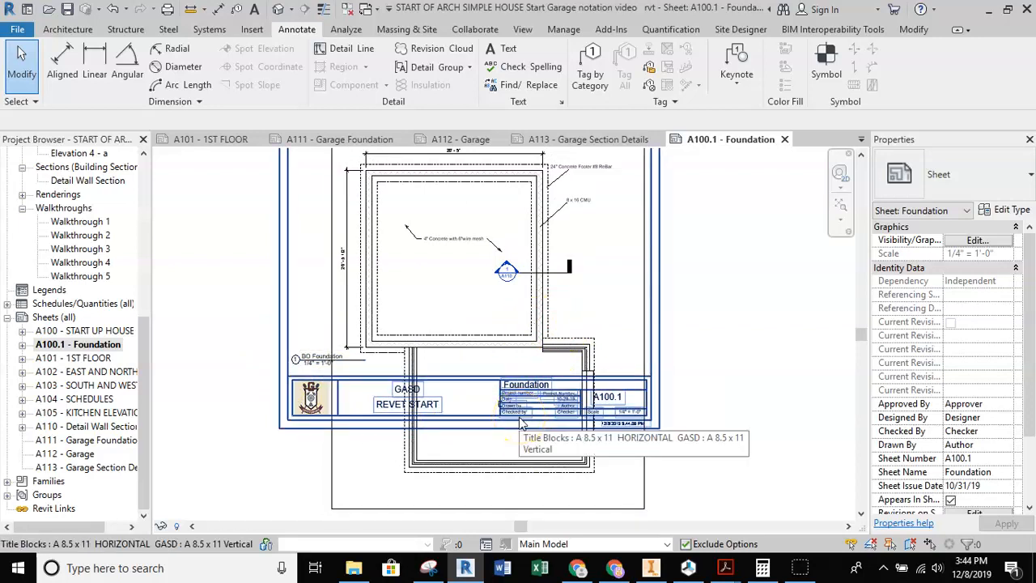
{"action": "left_click", "coordinate": [428, 423]}
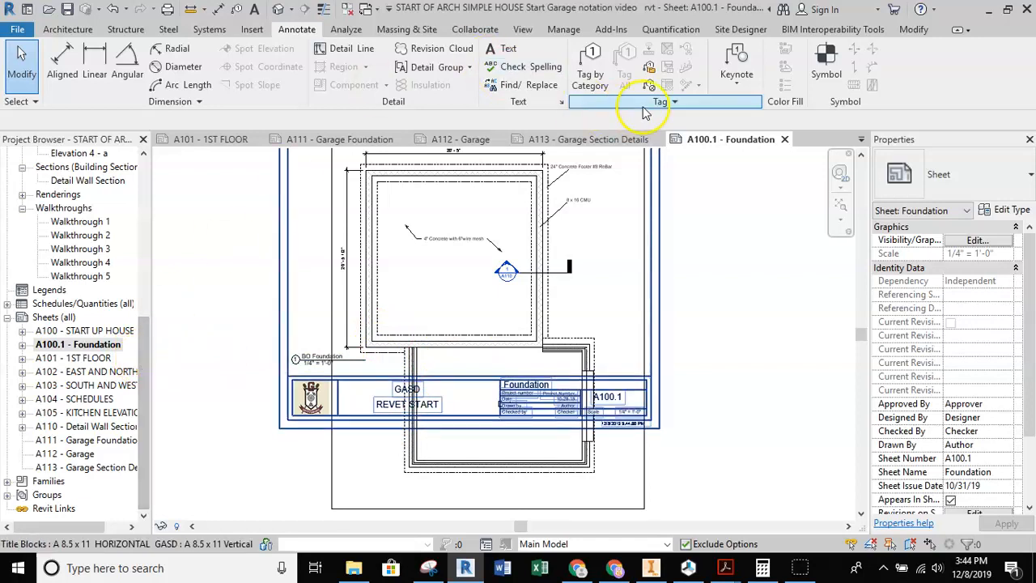
Close sheet A100.1 and try to place the BO Foundation floor plan on sheet A111 - Garage Foundation.
{"action": "left_click", "coordinate": [784, 139]}
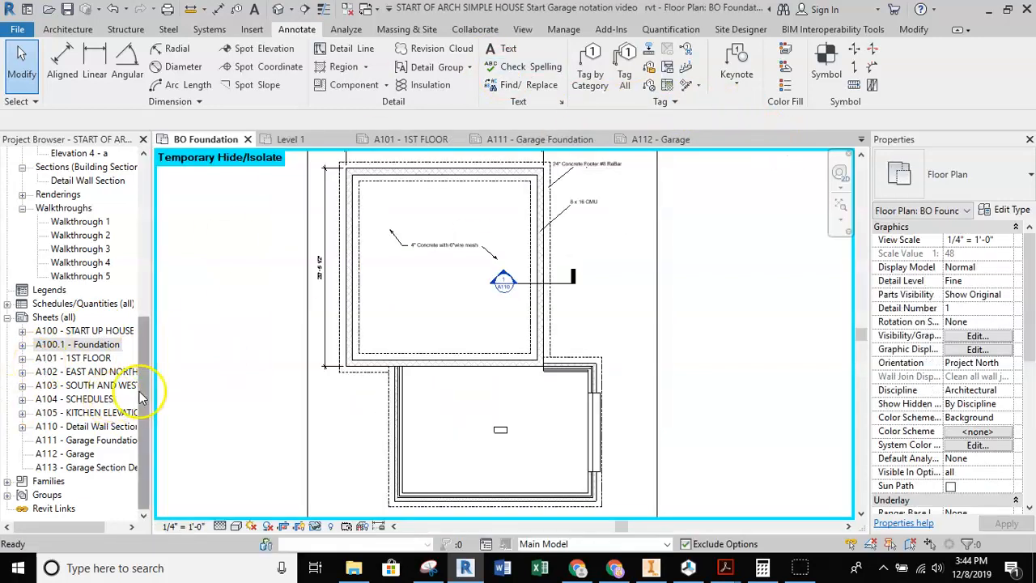
{"action": "double_click", "coordinate": [136, 440]}
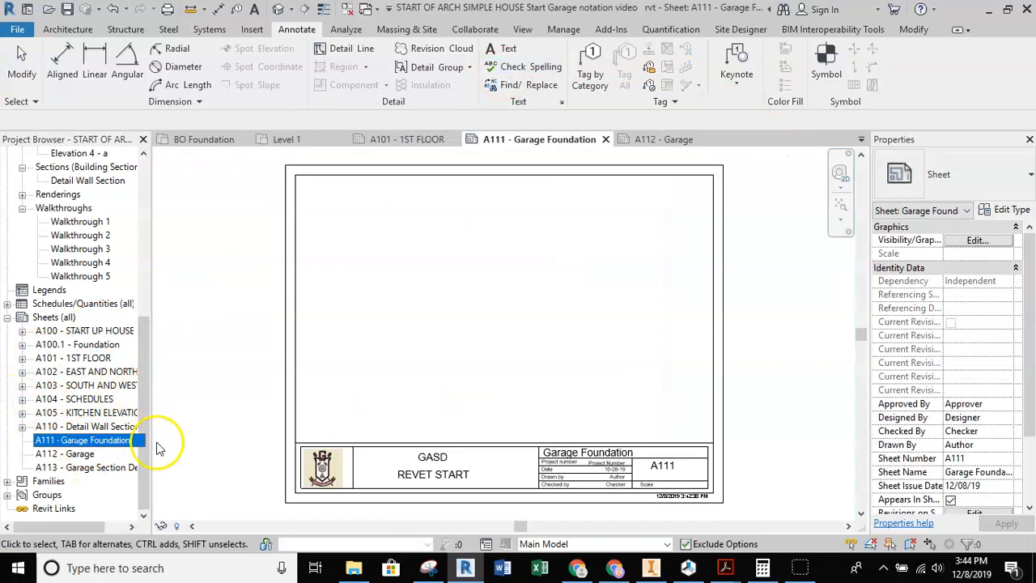
{"action": "left_click_drag", "start_coordinate": [146, 440], "coordinate": [524, 301]}
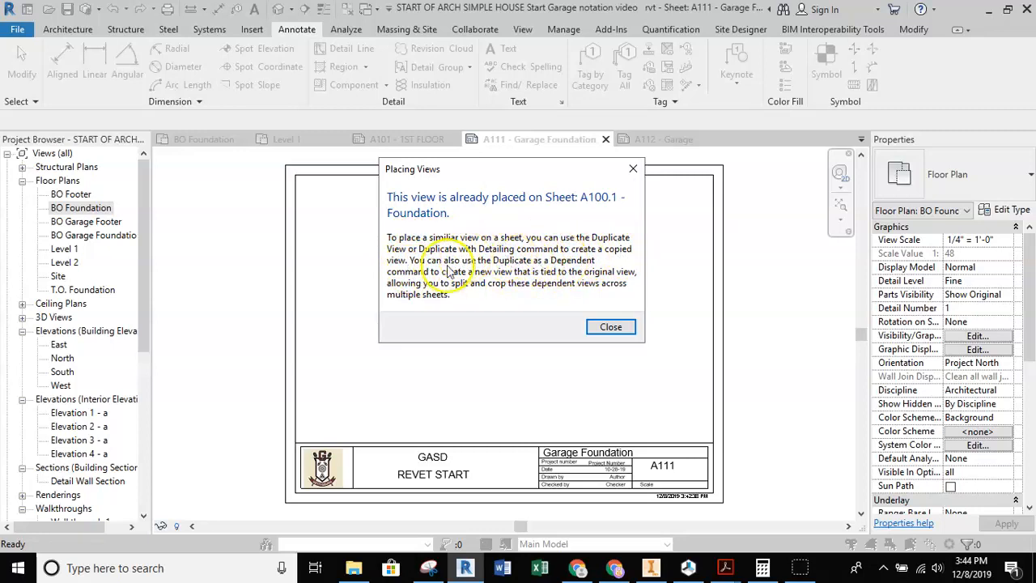
{"action": "left_click", "coordinate": [613, 328]}
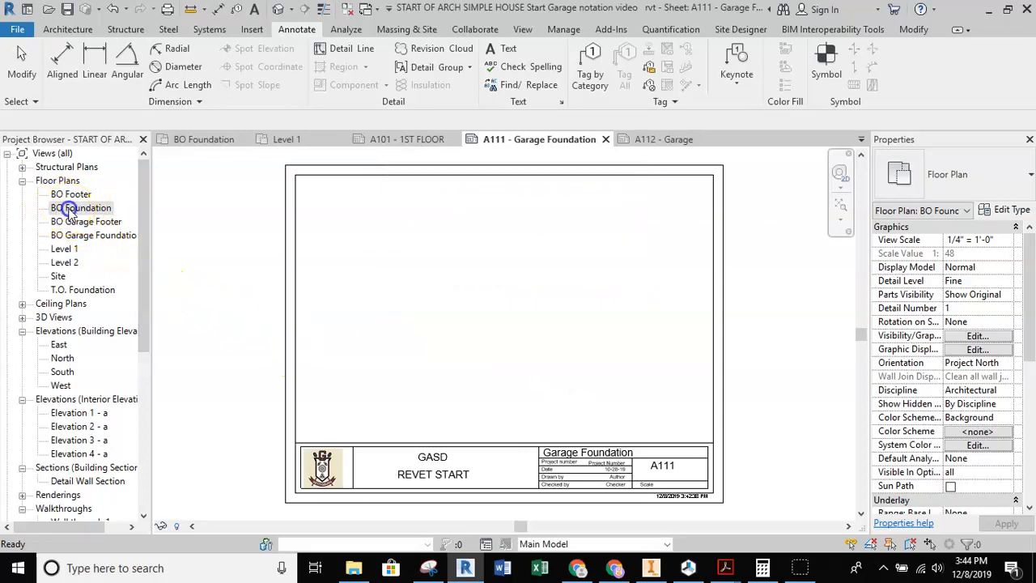
Duplicate the BO Foundation floor plan view with detailing.
{"action": "left_click", "coordinate": [73, 208]}
{"action": "left_click", "coordinate": [85, 222]}
{"action": "left_click", "coordinate": [62, 208]}
{"action": "right_click", "coordinate": [88, 212]}
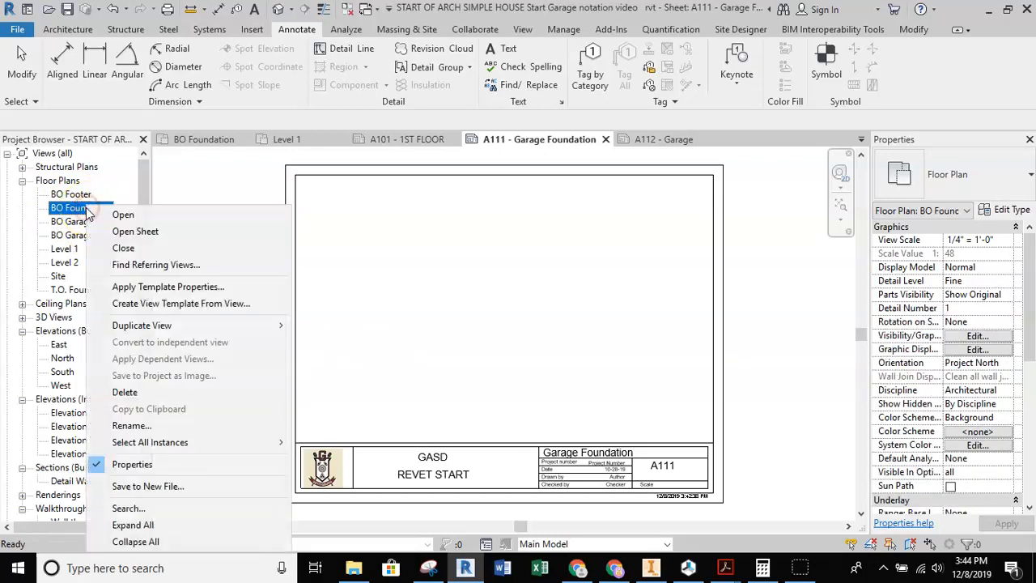
{"action": "mouse_move", "coordinate": [164, 324]}
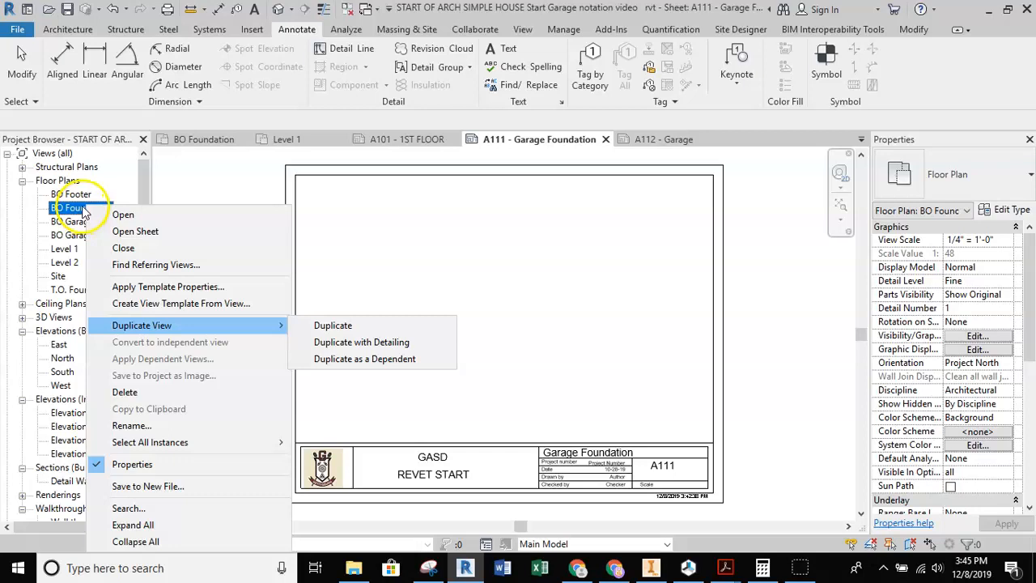
{"action": "left_click", "coordinate": [364, 347]}
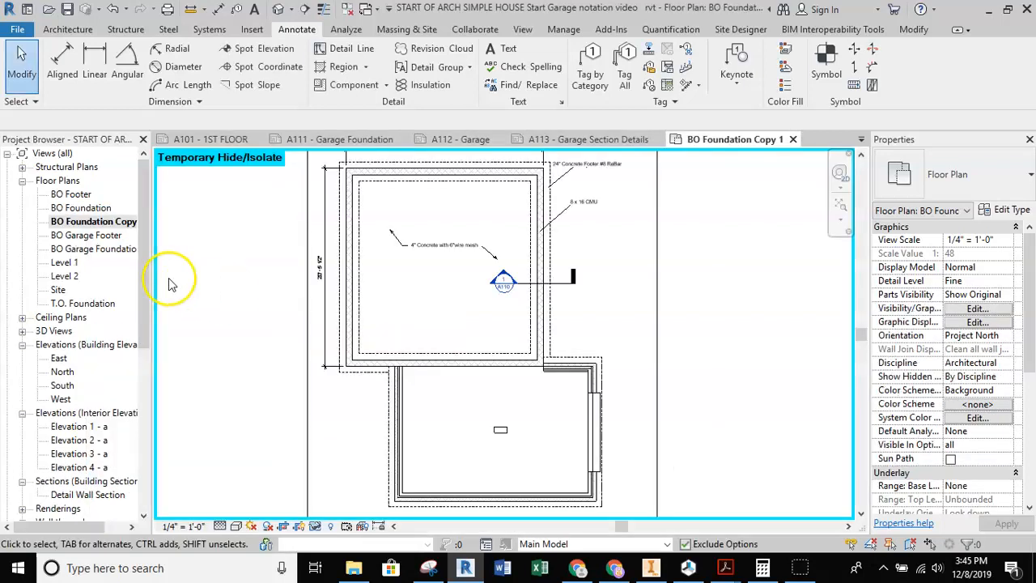
Rename the duplicated foundation floor plan as BO FoundationGarage.
{"action": "left_click", "coordinate": [73, 222]}
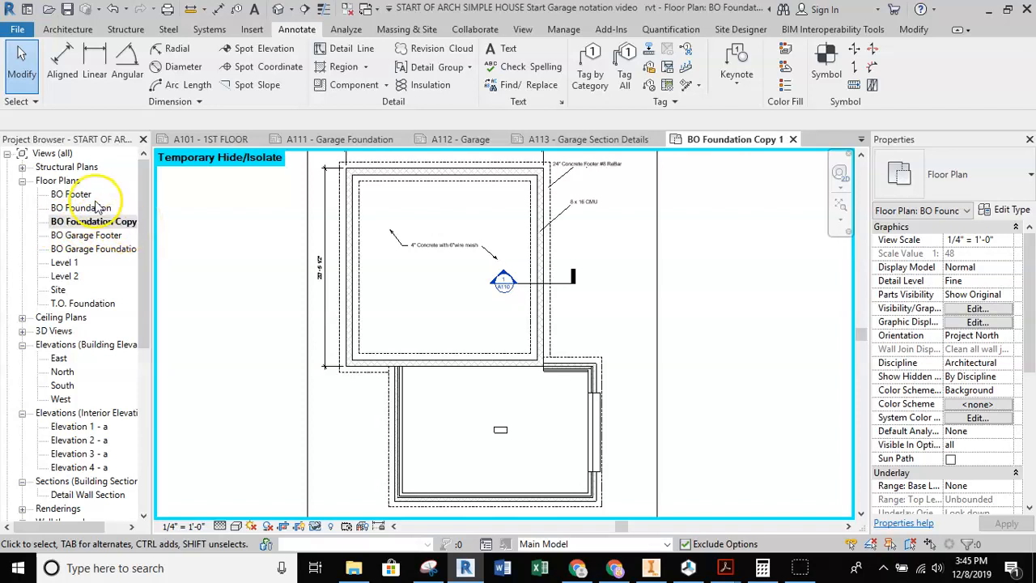
{"action": "right_click", "coordinate": [105, 221]}
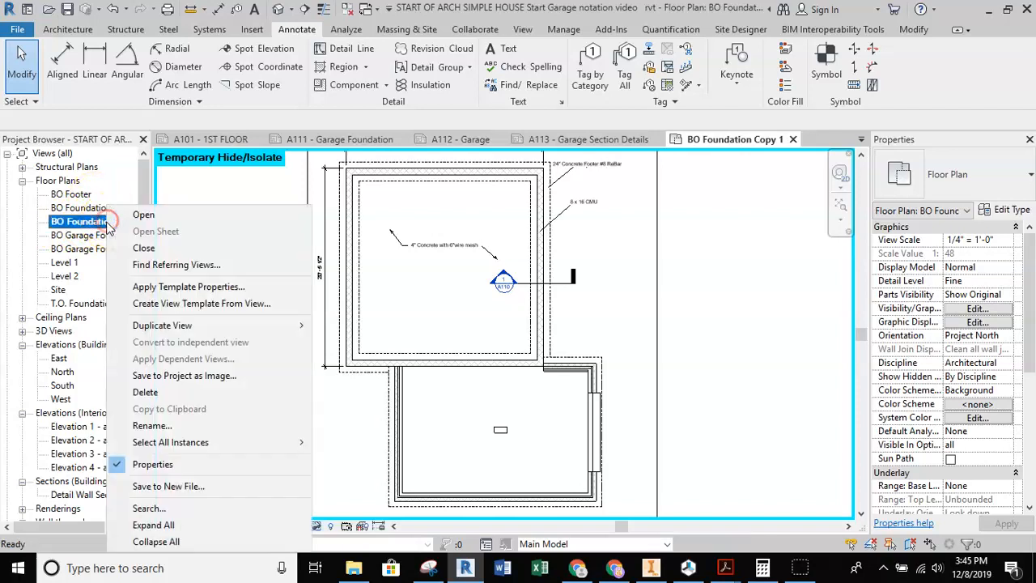
{"action": "left_click", "coordinate": [189, 425]}
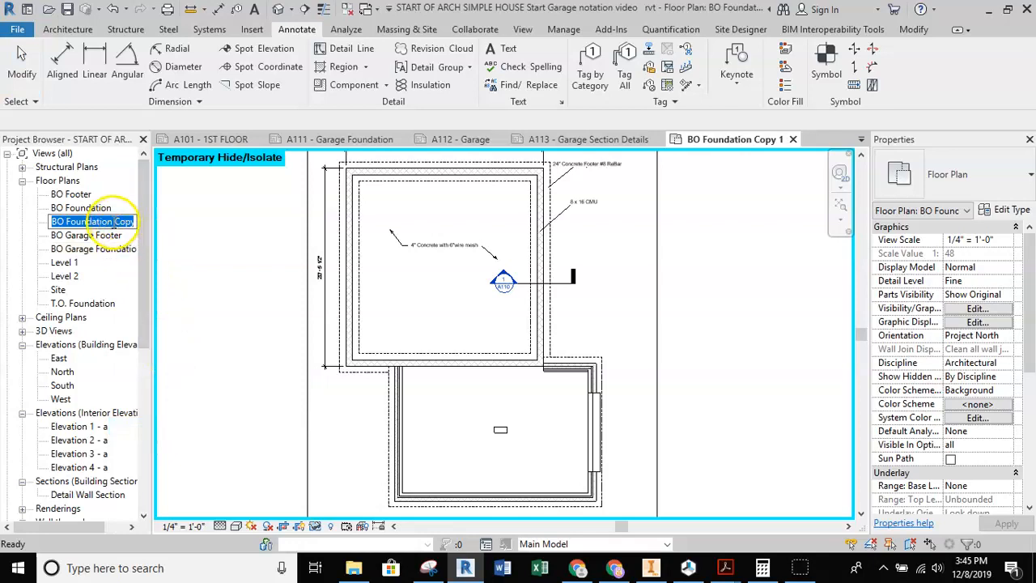
{"action": "left_click_drag", "start_coordinate": [132, 221], "coordinate": [146, 229]}
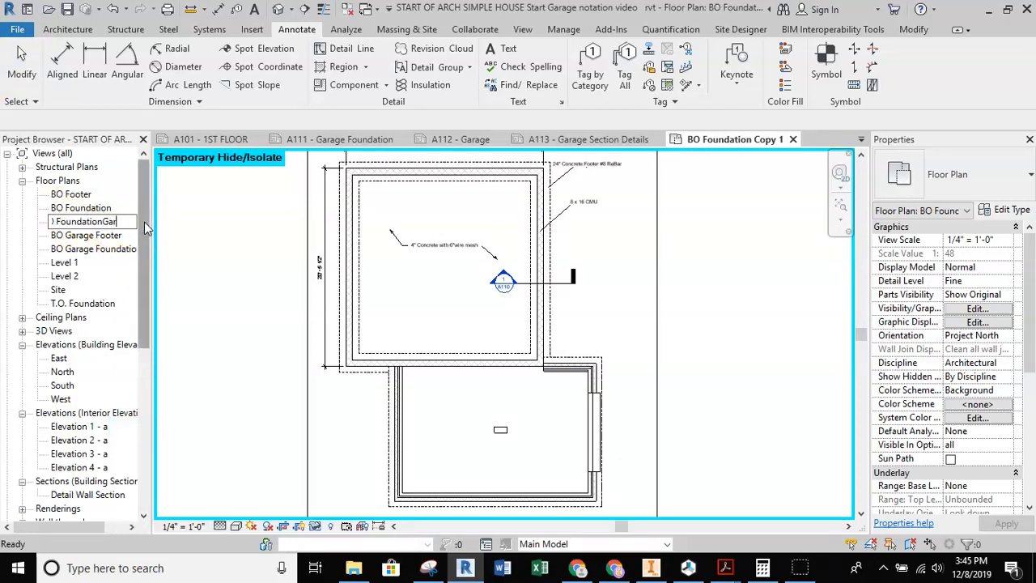
{"action": "left_click", "coordinate": [179, 260]}
Rename the original BO Foundation floor plan as BO Foundation House.
{"action": "left_click", "coordinate": [105, 210]}
{"action": "right_click", "coordinate": [104, 210]}
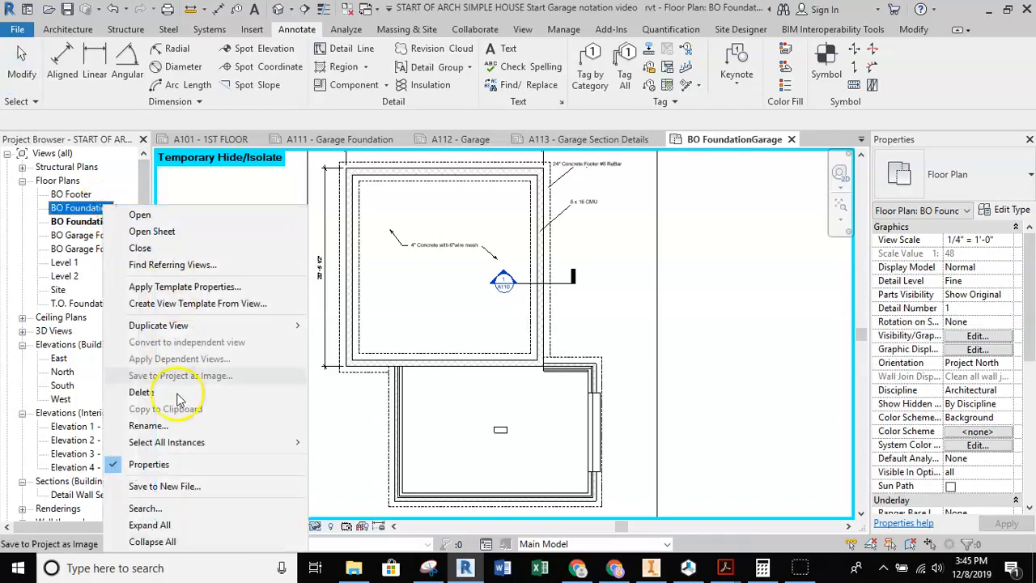
{"action": "left_click", "coordinate": [177, 423]}
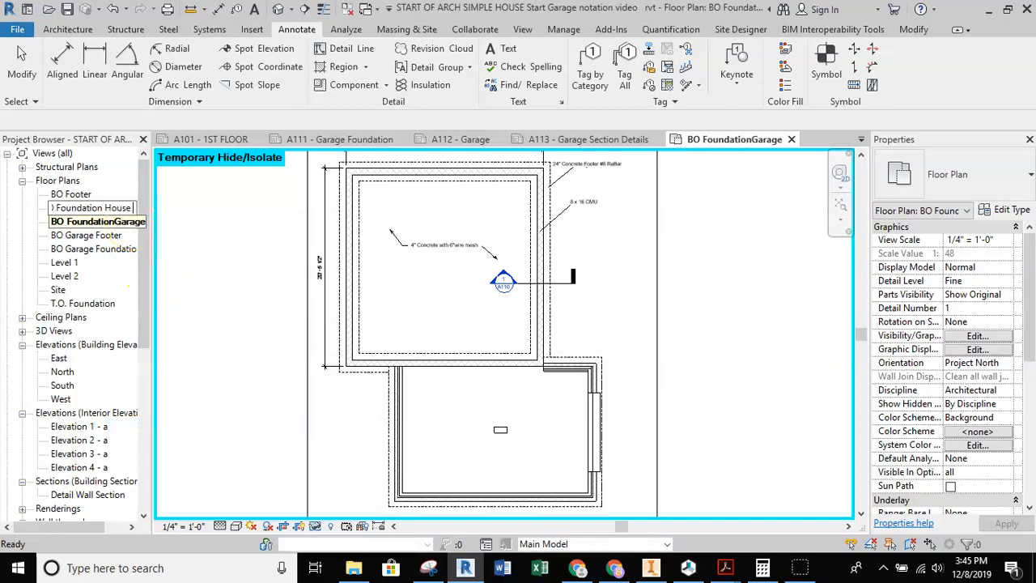
{"action": "left_click", "coordinate": [248, 250]}
Rename the BO FoundationGarage floor plan as BO Foundation Garage, accepting the renaming of the corresponding level and views.
{"action": "left_click", "coordinate": [103, 221]}
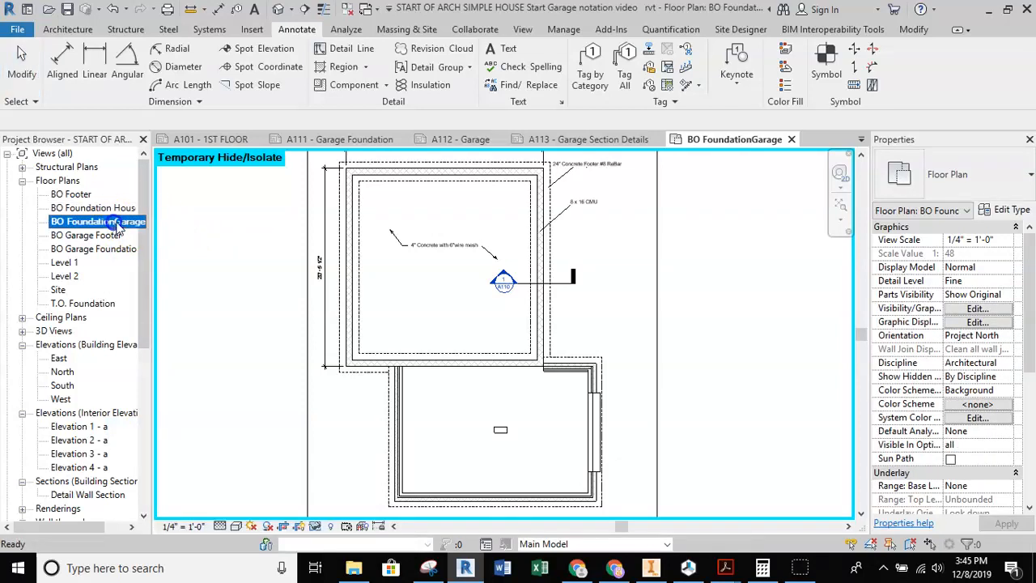
{"action": "right_click", "coordinate": [117, 227]}
{"action": "left_click", "coordinate": [178, 424]}
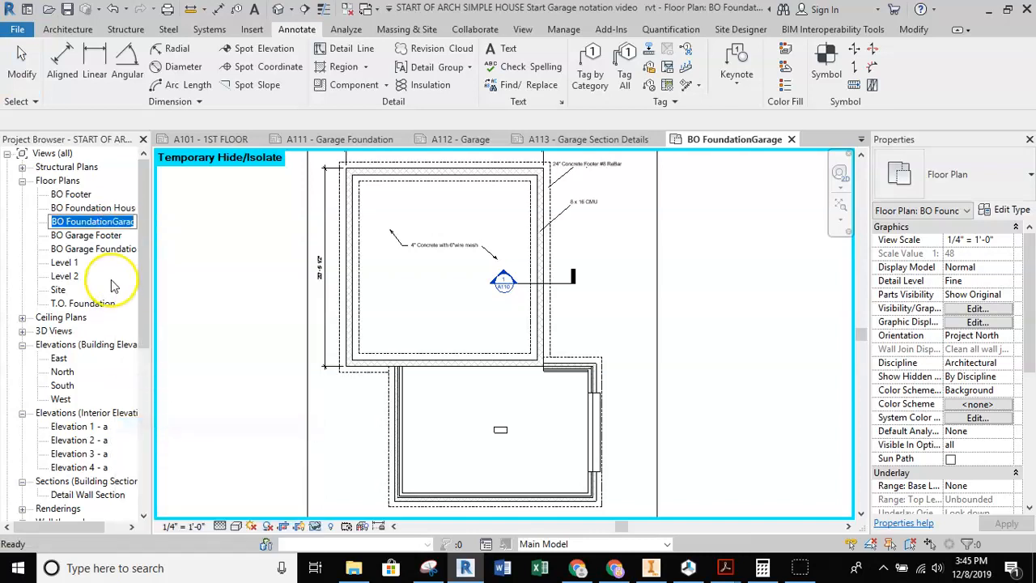
{"action": "left_click", "coordinate": [113, 221]}
{"action": "left_click", "coordinate": [180, 233]}
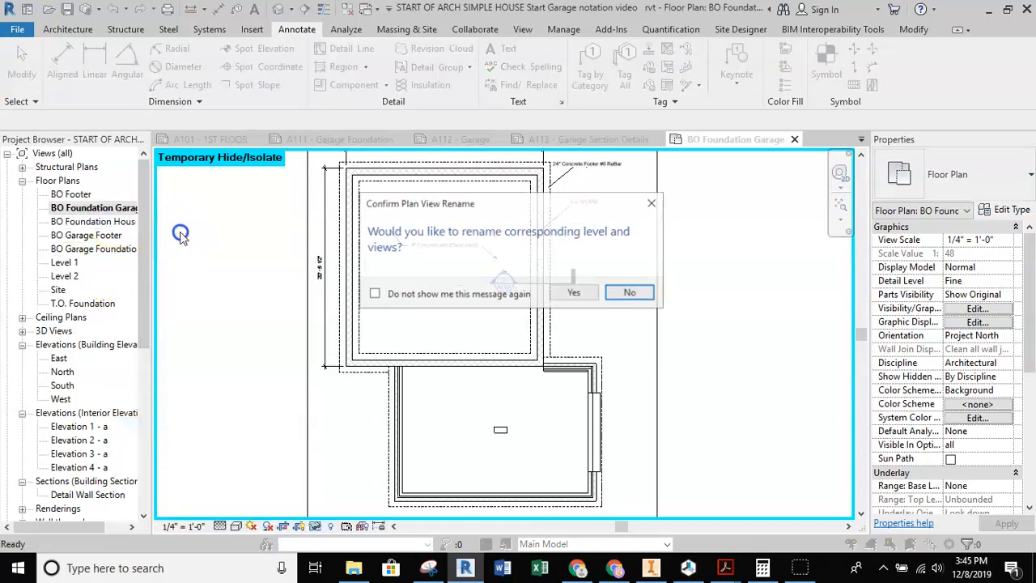
{"action": "left_click", "coordinate": [576, 294]}
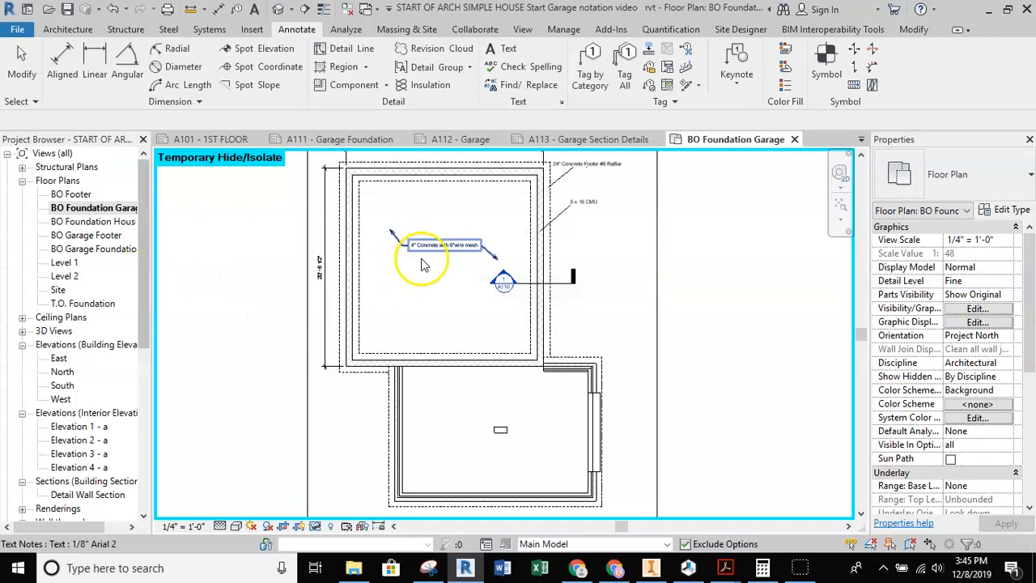
Lower the upper crop edge of the BO Foundation Garage view to just above the wall shared by house and garage.
{"action": "left_click", "coordinate": [94, 221]}
{"action": "left_click", "coordinate": [104, 209]}
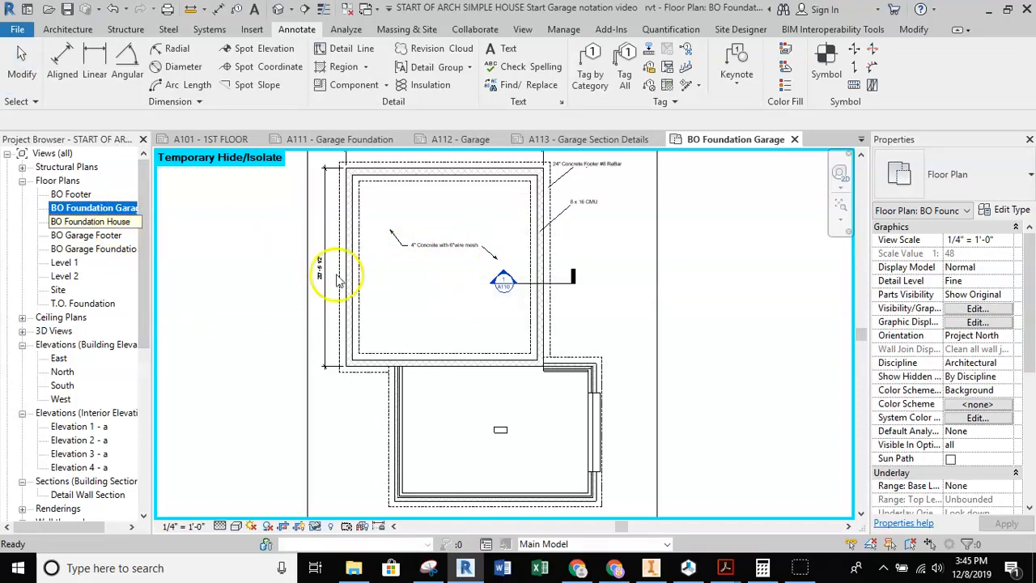
{"action": "scroll", "coordinate": [458, 300], "scroll_direction": "down", "scroll_amount": 1}
{"action": "scroll", "coordinate": [421, 372], "scroll_direction": "down", "scroll_amount": 1}
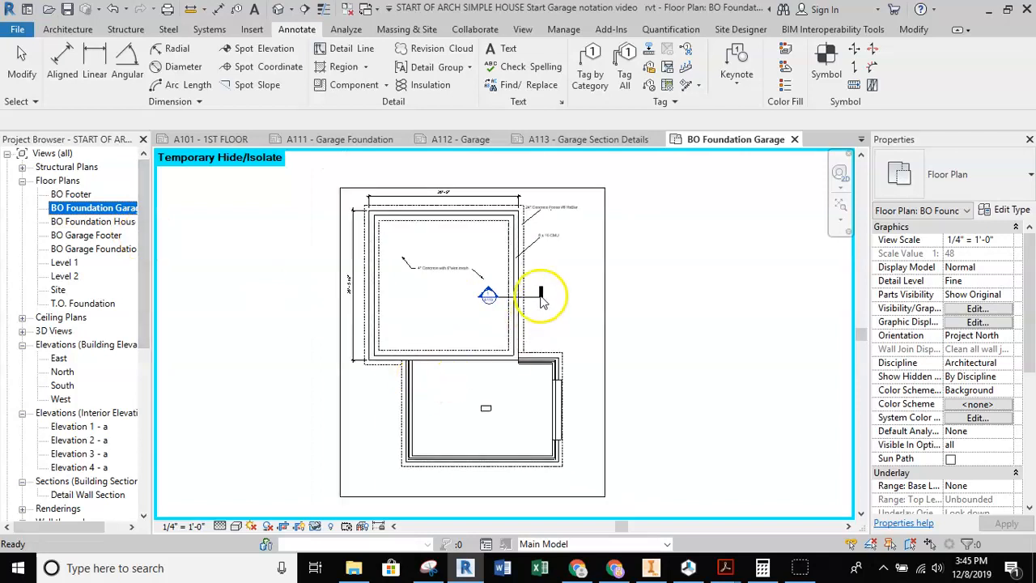
{"action": "left_click", "coordinate": [606, 247]}
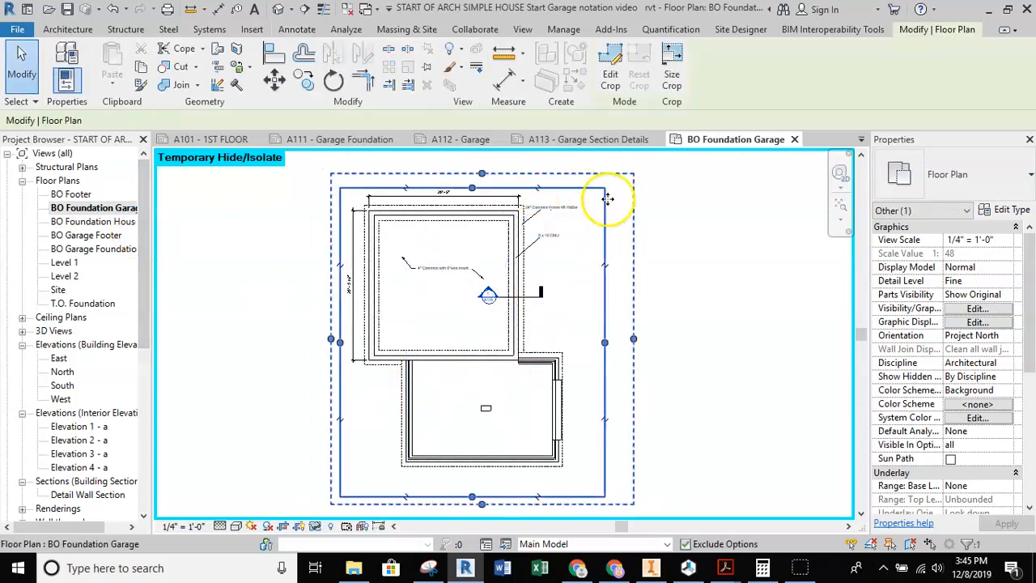
{"action": "left_click", "coordinate": [675, 224]}
{"action": "left_click", "coordinate": [604, 215]}
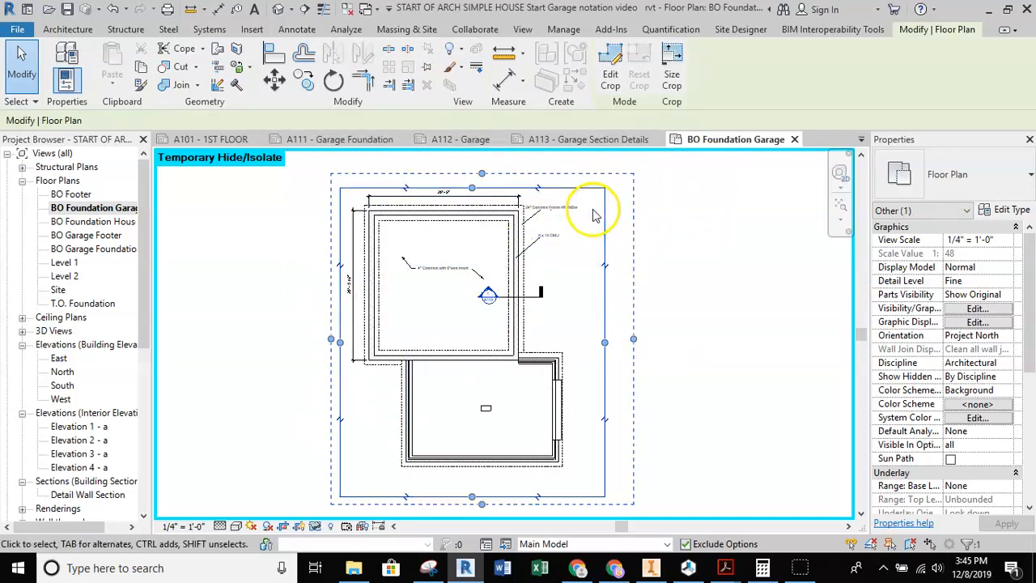
{"action": "left_click_drag", "start_coordinate": [474, 190], "coordinate": [481, 332]}
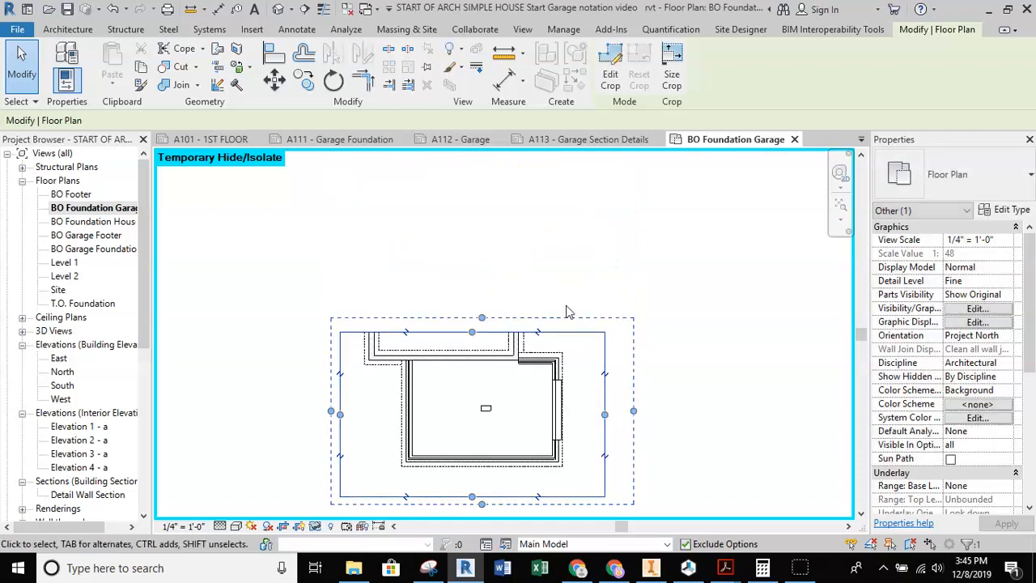
{"action": "scroll", "coordinate": [607, 296], "scroll_direction": "up", "scroll_amount": 4}
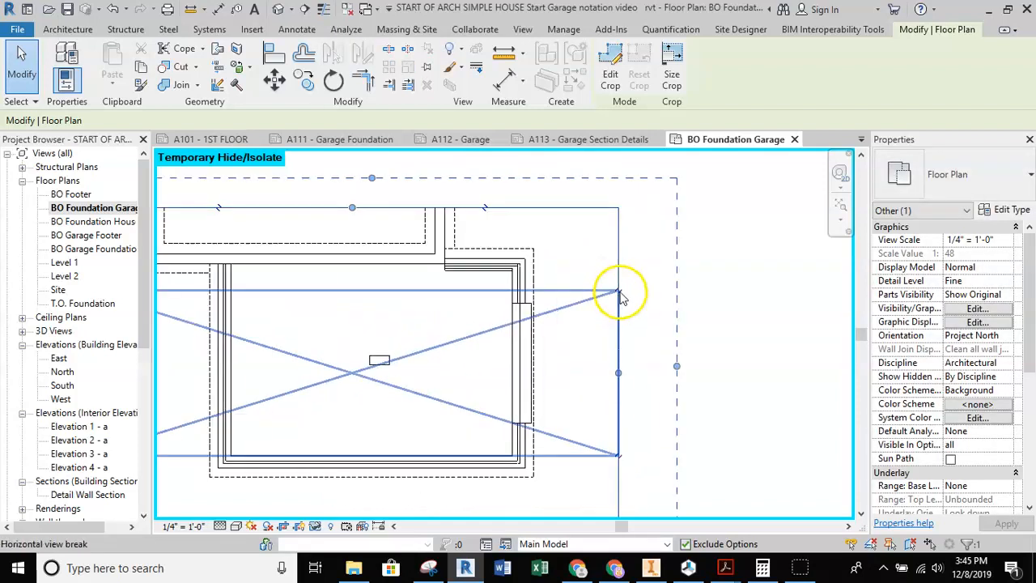
{"action": "middle_click_drag", "start_coordinate": [665, 280], "coordinate": [745, 215]}
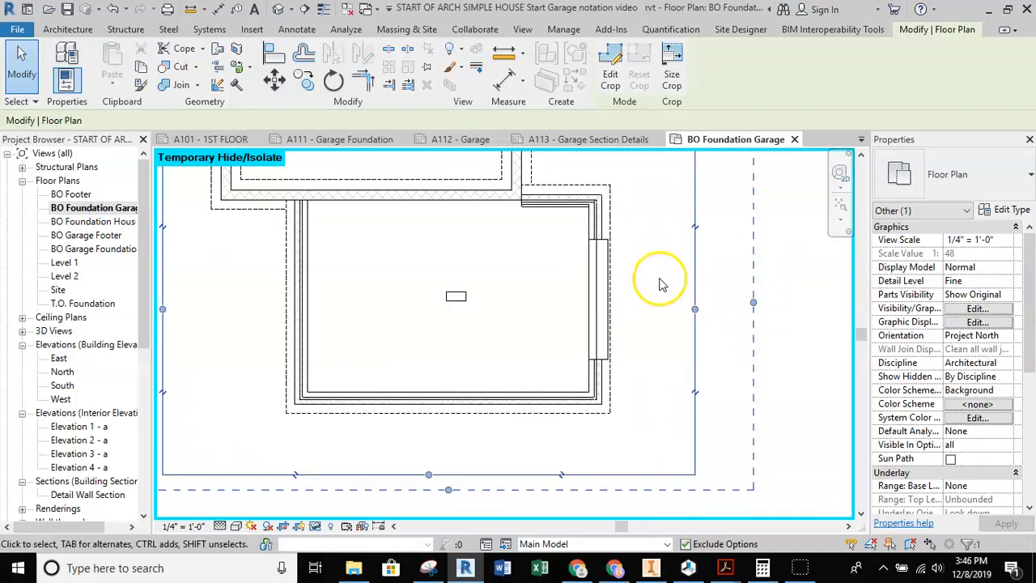
{"action": "scroll", "coordinate": [657, 279], "scroll_direction": "down", "scroll_amount": 2}
{"action": "middle_click_drag", "start_coordinate": [648, 285], "coordinate": [682, 270]}
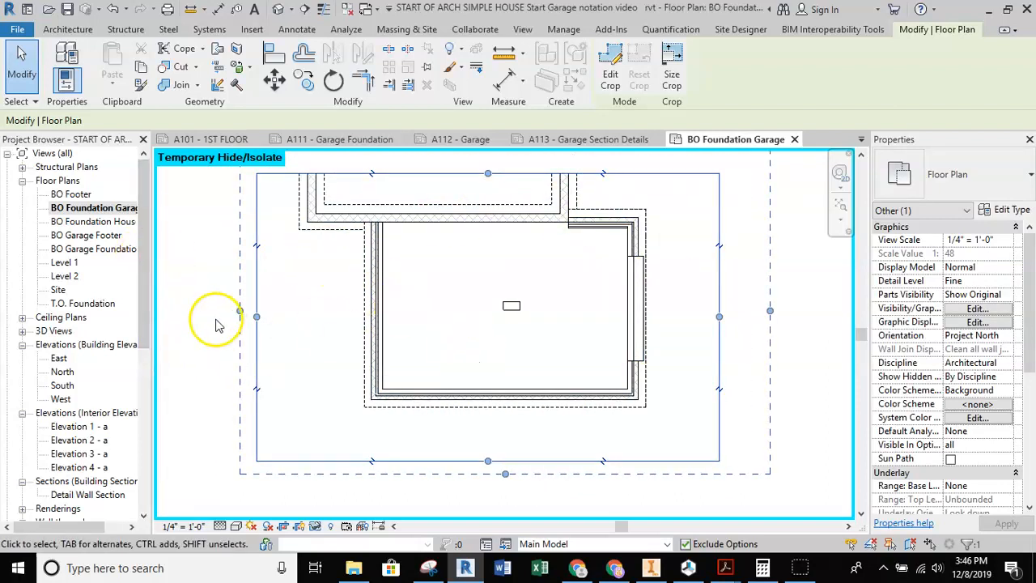
Place the BO Foundation Garage floor plan on sheet A111 - Garage Foundation, centred above the title block.
{"action": "left_click_drag", "start_coordinate": [148, 282], "coordinate": [139, 463]}
{"action": "double_click", "coordinate": [76, 444]}
{"action": "left_click_drag", "start_coordinate": [142, 352], "coordinate": [143, 188]}
{"action": "left_click", "coordinate": [105, 208]}
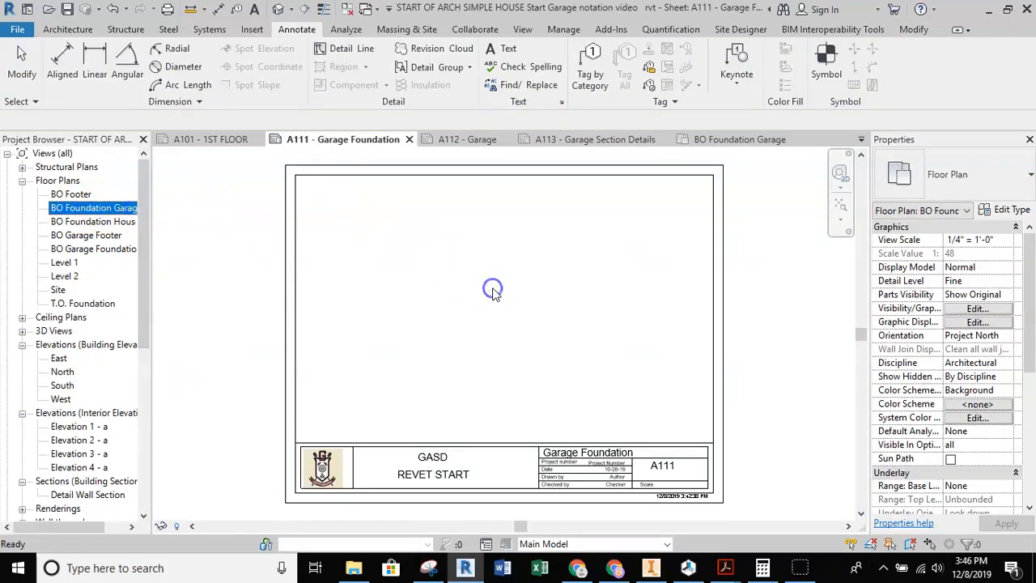
{"action": "left_click_drag", "start_coordinate": [494, 289], "coordinate": [491, 286]}
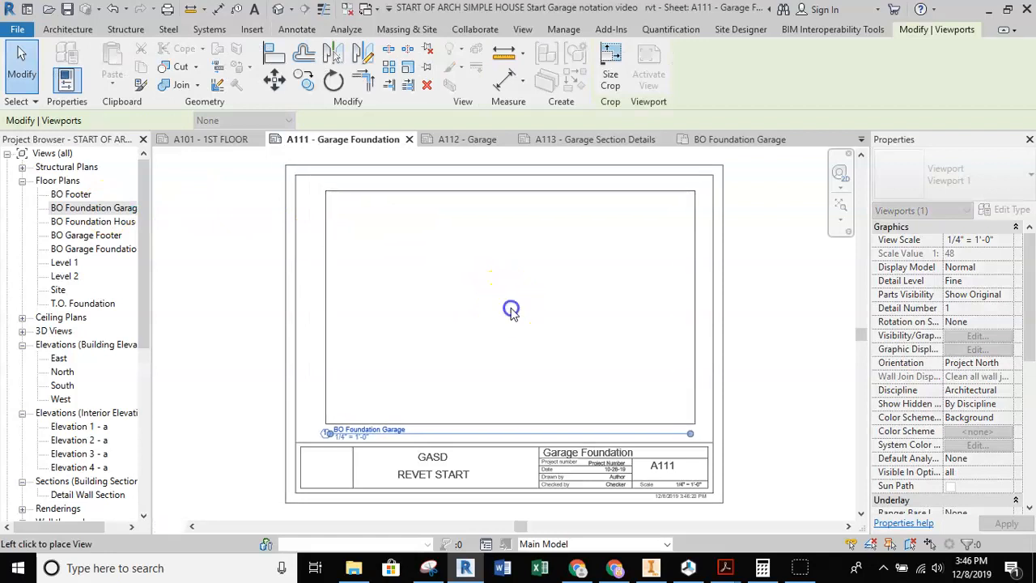
{"action": "left_click", "coordinate": [511, 310]}
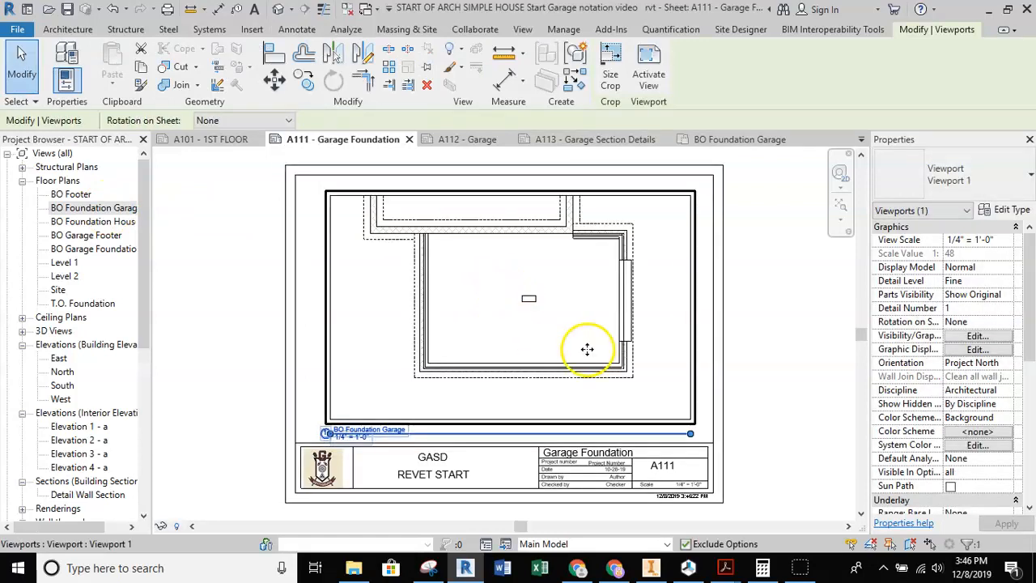
{"action": "left_click", "coordinate": [747, 396]}
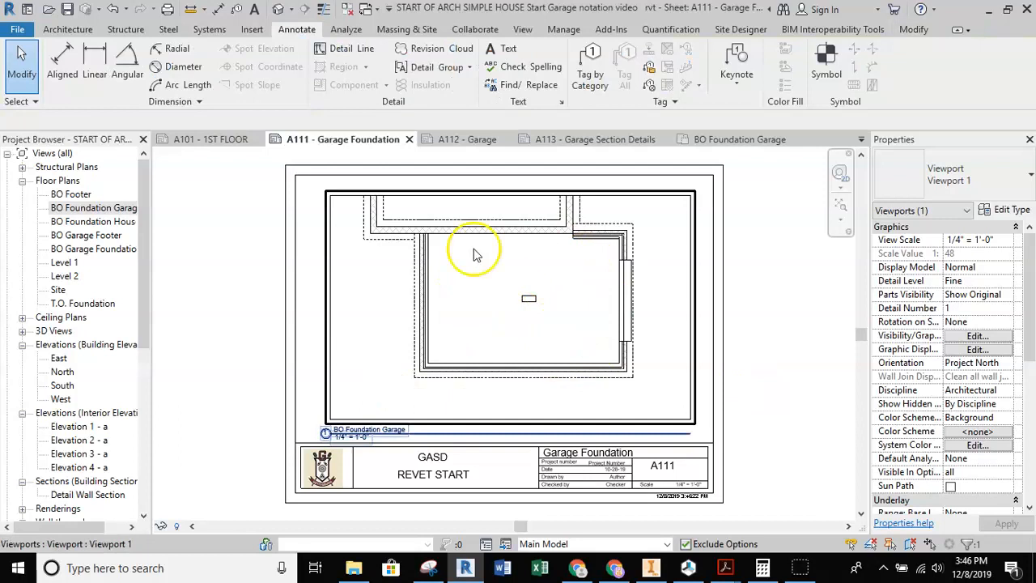
{"action": "scroll", "coordinate": [509, 261], "scroll_direction": "up", "scroll_amount": 3}
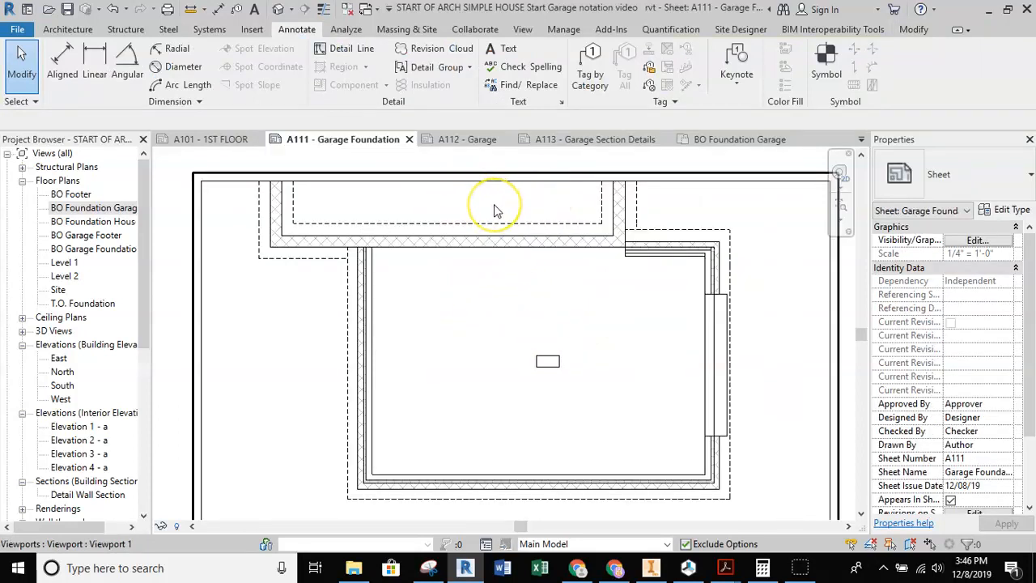
On sheet A100.1 - Foundation, activate the BO Foundation House view and raise its lower crop edge to just above the title block.
{"action": "left_click_drag", "start_coordinate": [141, 297], "coordinate": [144, 459]}
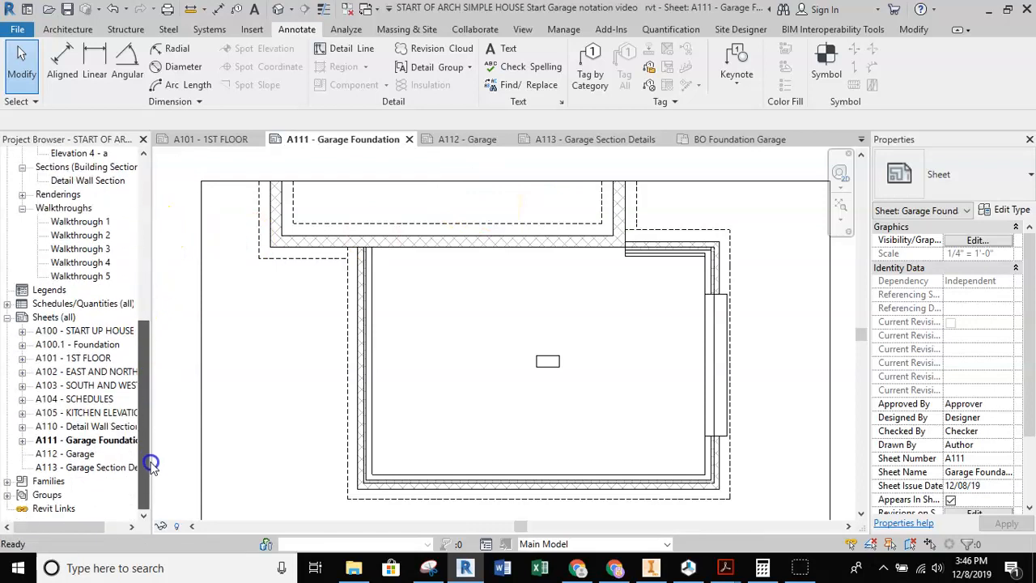
{"action": "double_click", "coordinate": [77, 344]}
{"action": "middle_click_drag", "start_coordinate": [589, 355], "coordinate": [595, 294]}
{"action": "scroll", "coordinate": [615, 271], "scroll_direction": "down", "scroll_amount": 1}
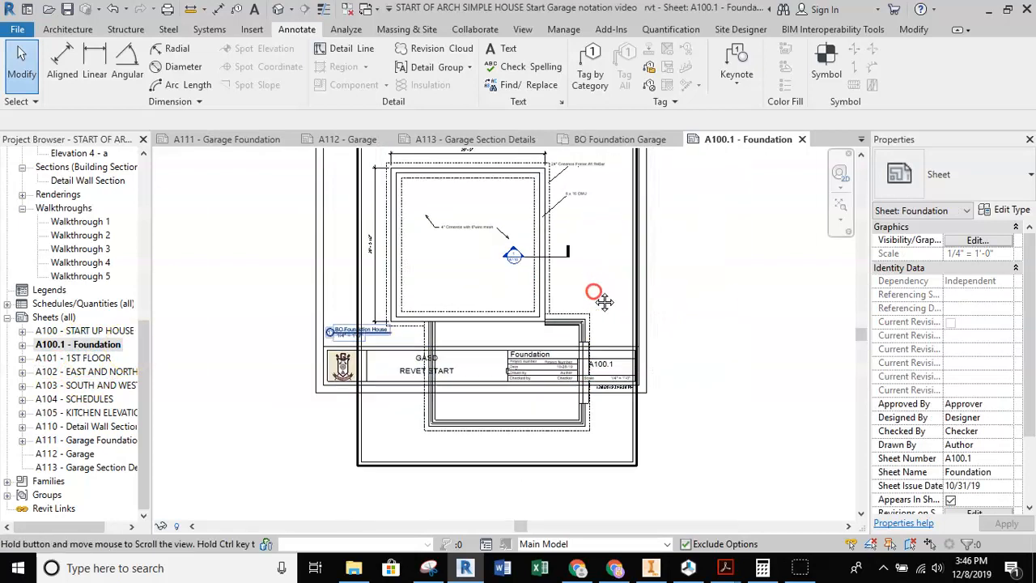
{"action": "left_click", "coordinate": [630, 429]}
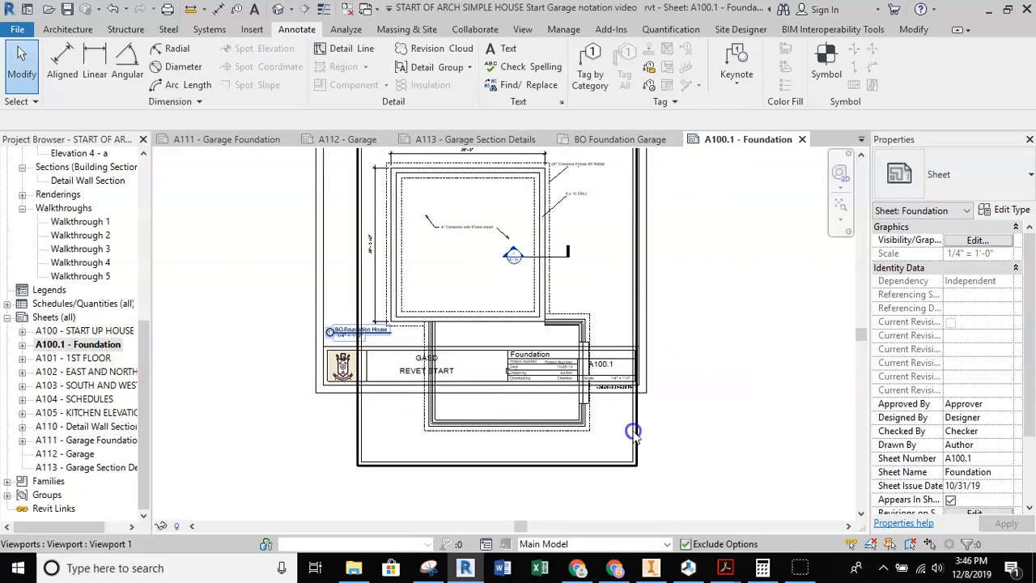
{"action": "double_click", "coordinate": [587, 454]}
{"action": "left_click", "coordinate": [507, 462]}
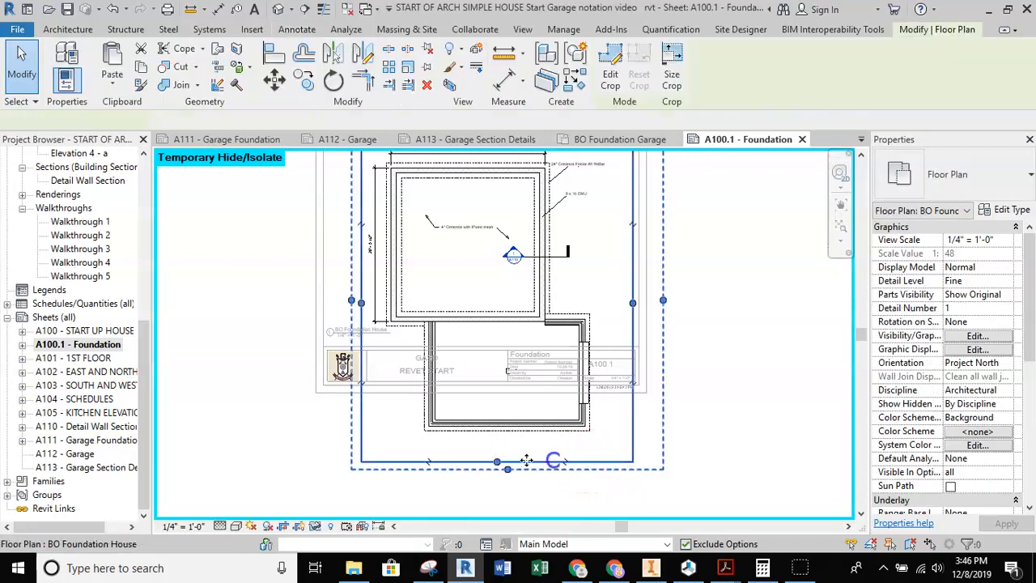
{"action": "left_click_drag", "start_coordinate": [508, 462], "coordinate": [505, 339]}
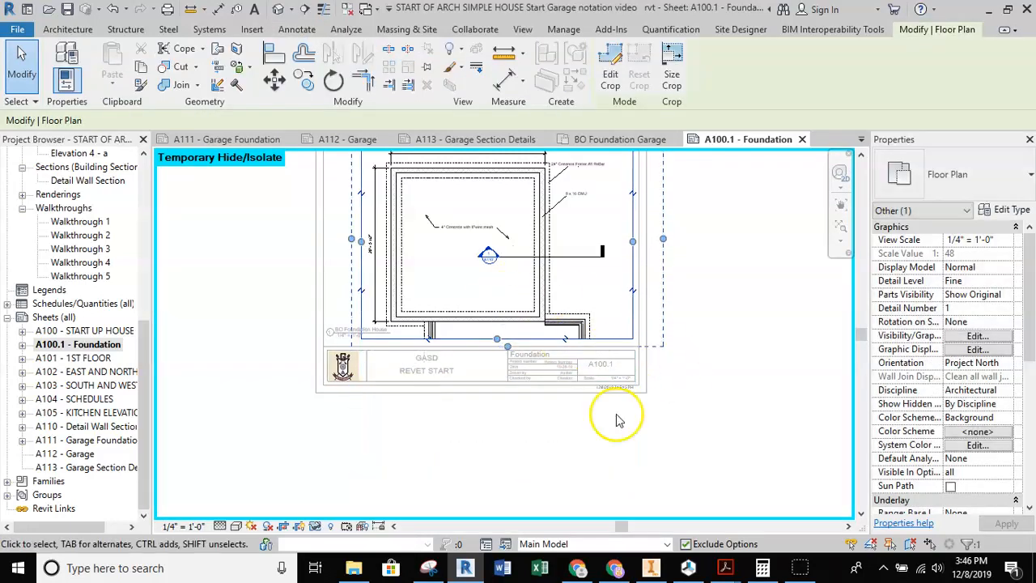
{"action": "left_click", "coordinate": [620, 465]}
{"action": "middle_click_drag", "start_coordinate": [704, 343], "coordinate": [708, 412]}
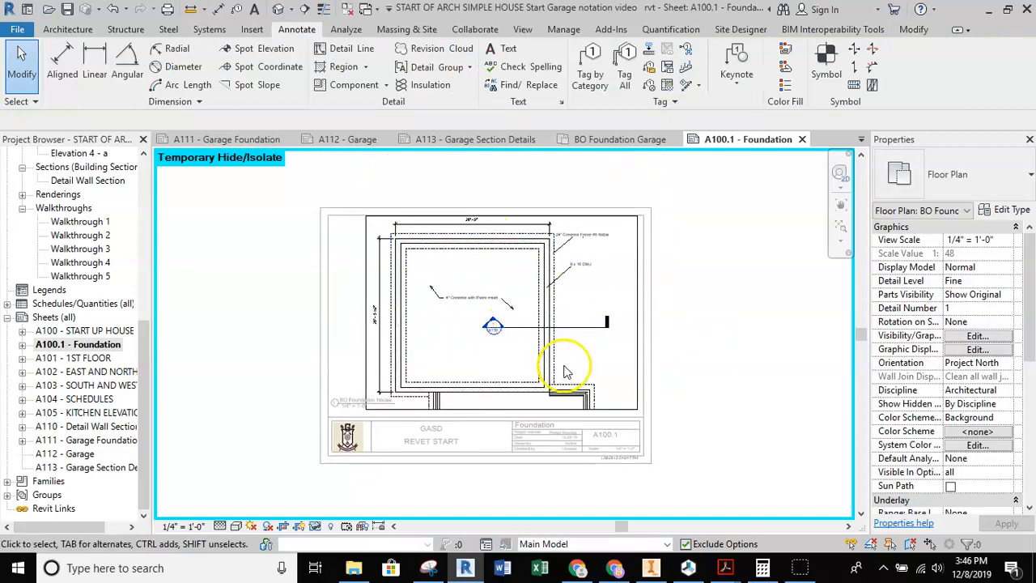
{"action": "scroll", "coordinate": [594, 375], "scroll_direction": "down", "scroll_amount": 1}
{"action": "middle_click_drag", "start_coordinate": [594, 375], "coordinate": [624, 323]}
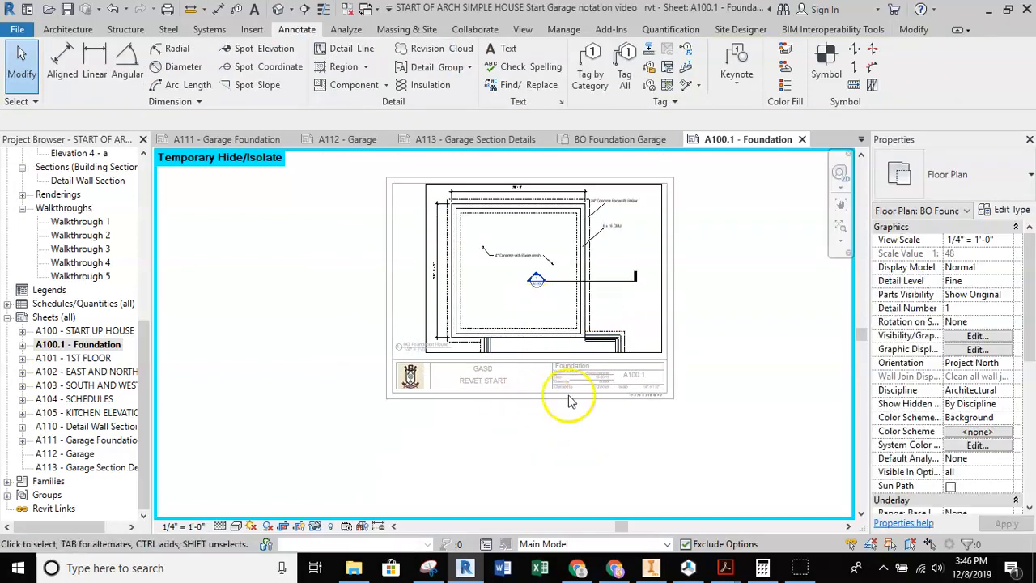
{"action": "double_click", "coordinate": [586, 445]}
Add the leaderless text note "Joins Sheet A111" just below the house foundation wall in the activated plan on sheet A100.1.
{"action": "scroll", "coordinate": [586, 340], "scroll_direction": "down", "scroll_amount": 1}
{"action": "scroll", "coordinate": [586, 340], "scroll_direction": "up", "scroll_amount": 4}
{"action": "middle_click_drag", "start_coordinate": [555, 303], "coordinate": [530, 333]}
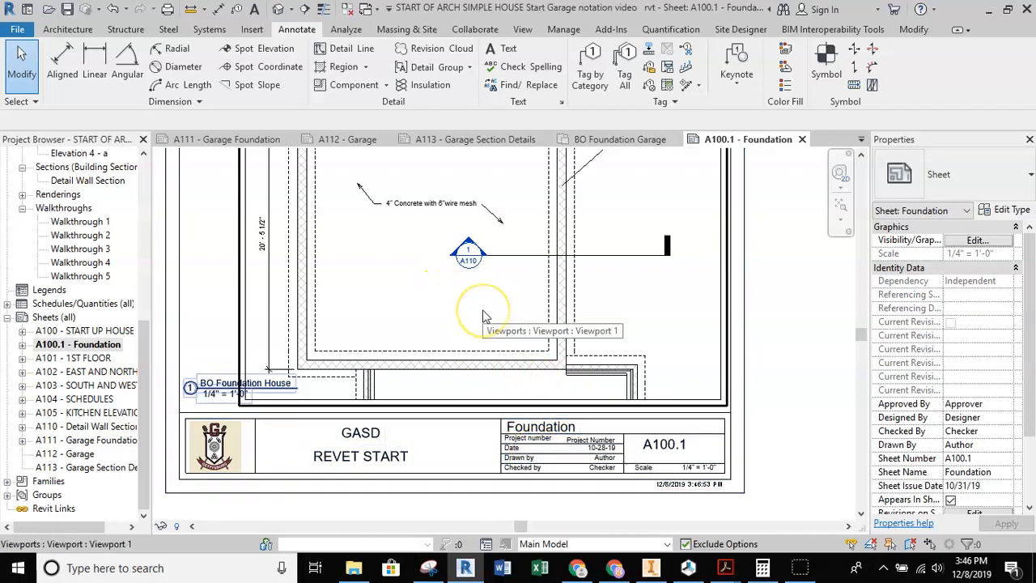
{"action": "left_click", "coordinate": [429, 319]}
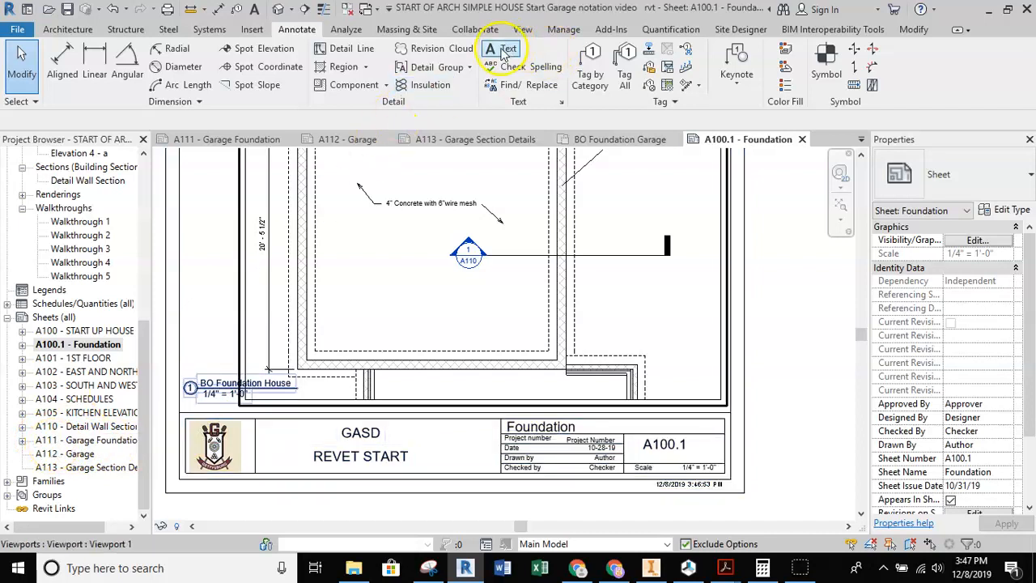
{"action": "double_click", "coordinate": [639, 333]}
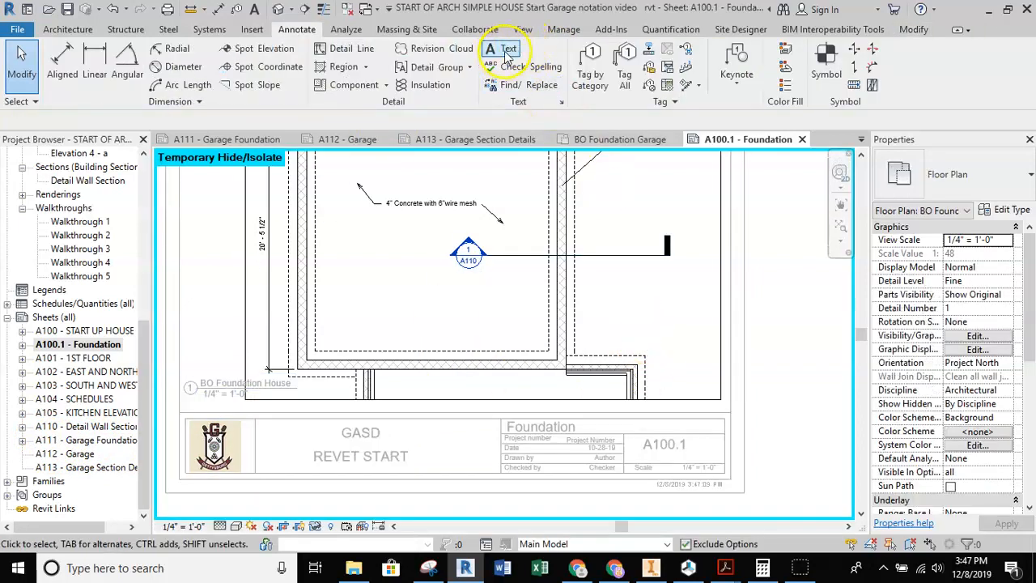
{"action": "left_click", "coordinate": [508, 51]}
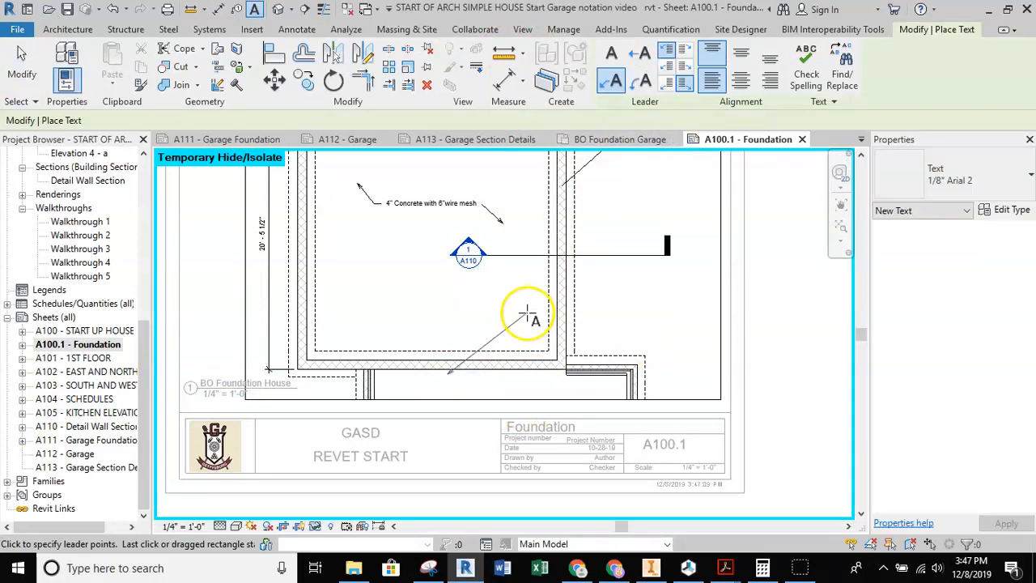
{"action": "key", "text": "Escape"}
{"action": "left_click", "coordinate": [503, 50]}
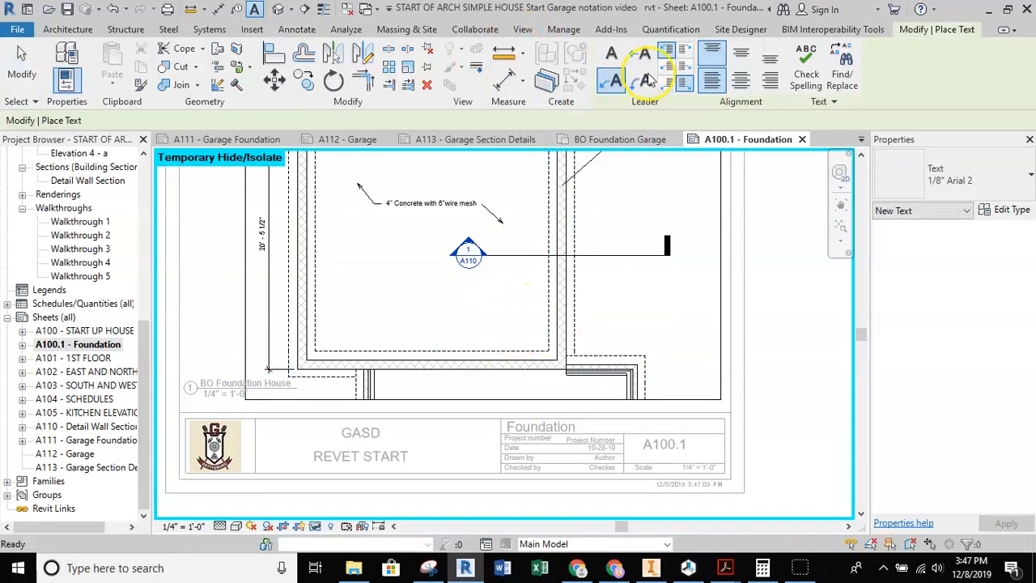
{"action": "left_click", "coordinate": [613, 53]}
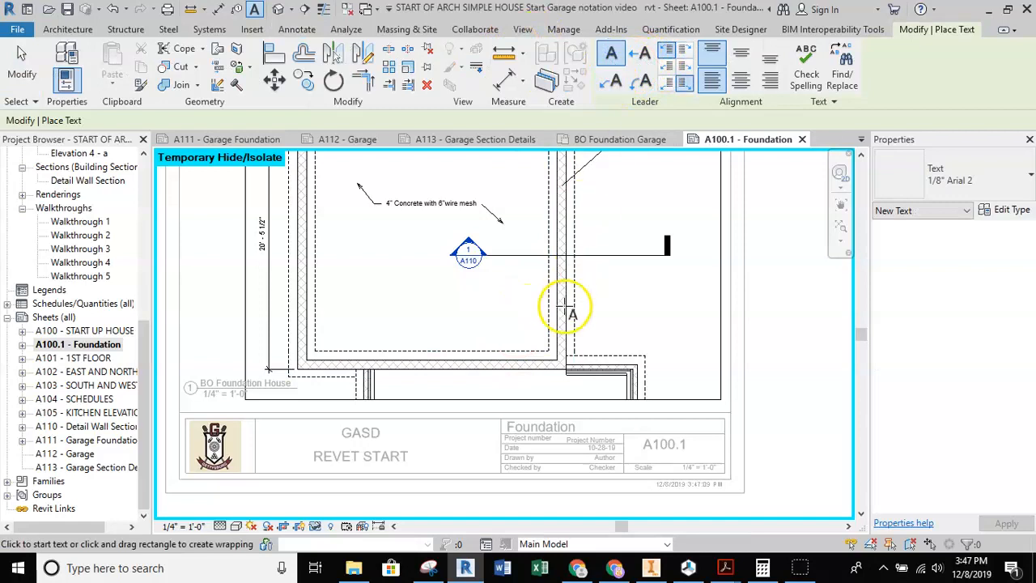
{"action": "left_click", "coordinate": [455, 378]}
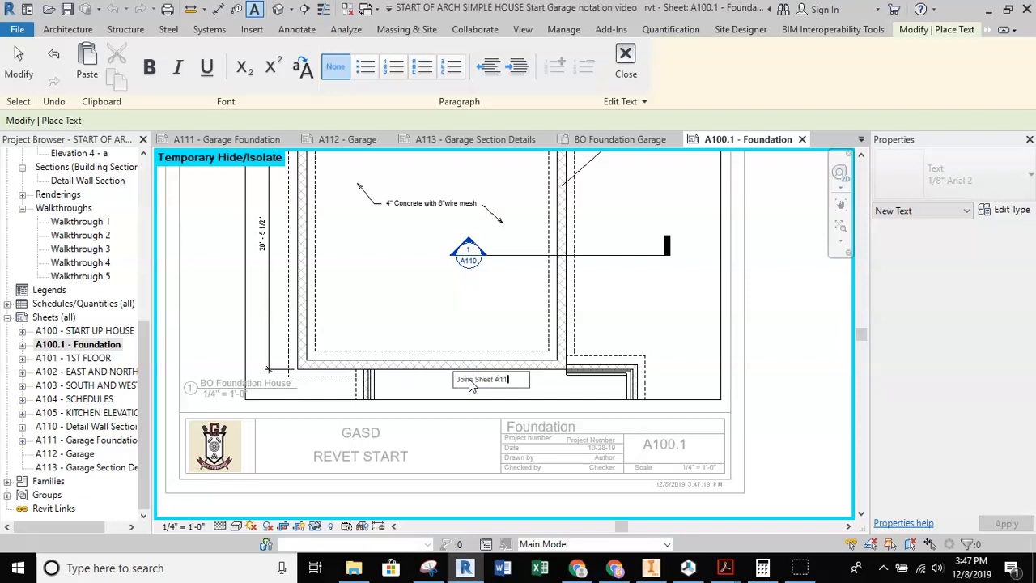
{"action": "left_click", "coordinate": [534, 396]}
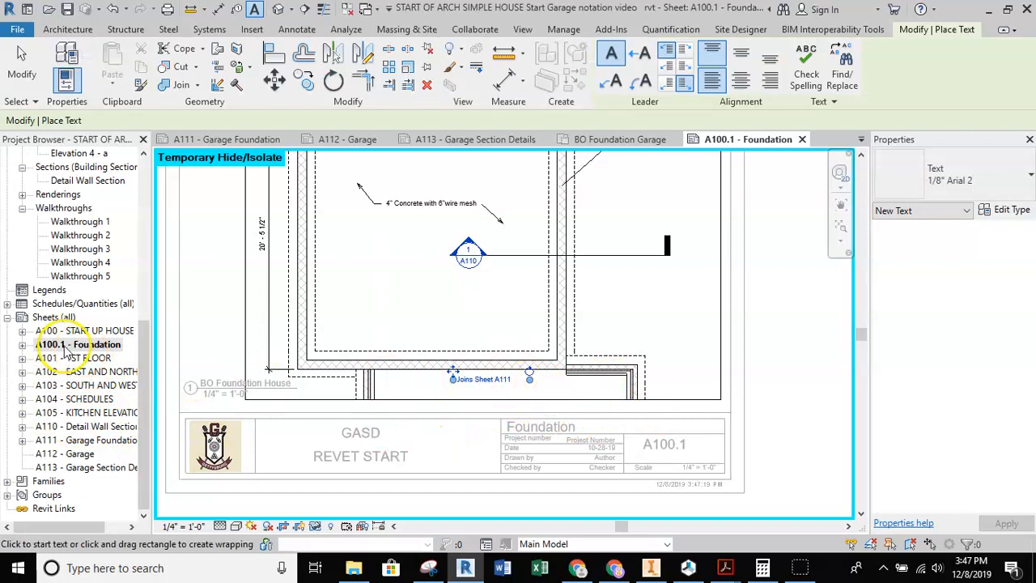
On sheet A111 - Garage Foundation, add the text note "Joins A100.1" inside the house foundation outline above the shared wall.
{"action": "double_click", "coordinate": [81, 440]}
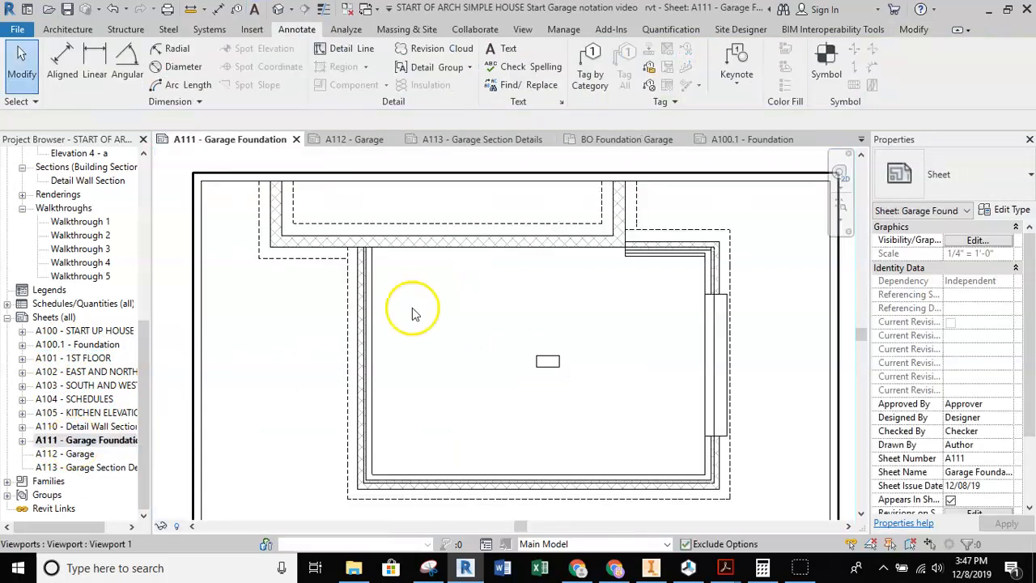
{"action": "left_click", "coordinate": [508, 49]}
{"action": "left_click_drag", "start_coordinate": [565, 212], "coordinate": [569, 213]}
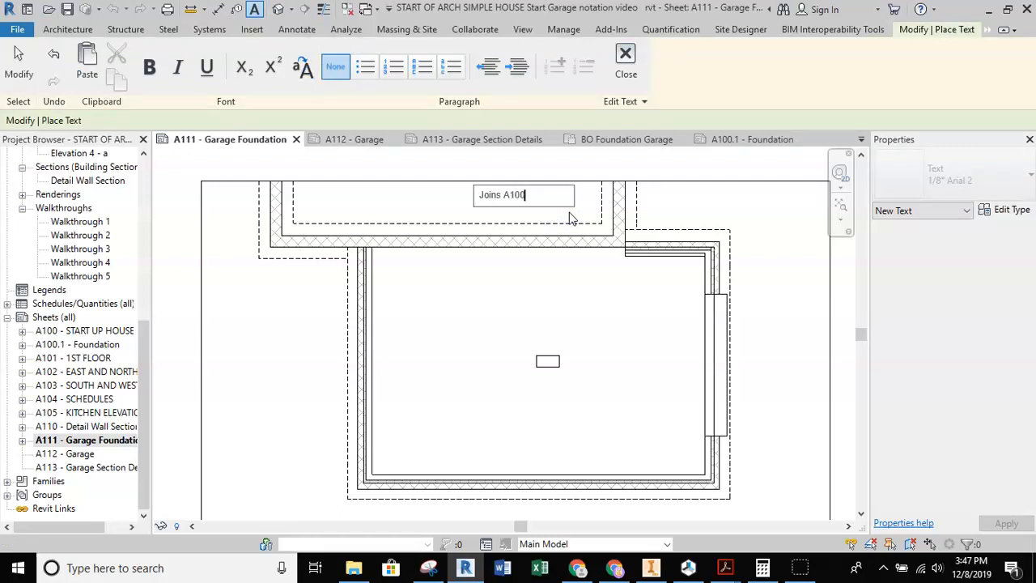
{"action": "left_click", "coordinate": [583, 280]}
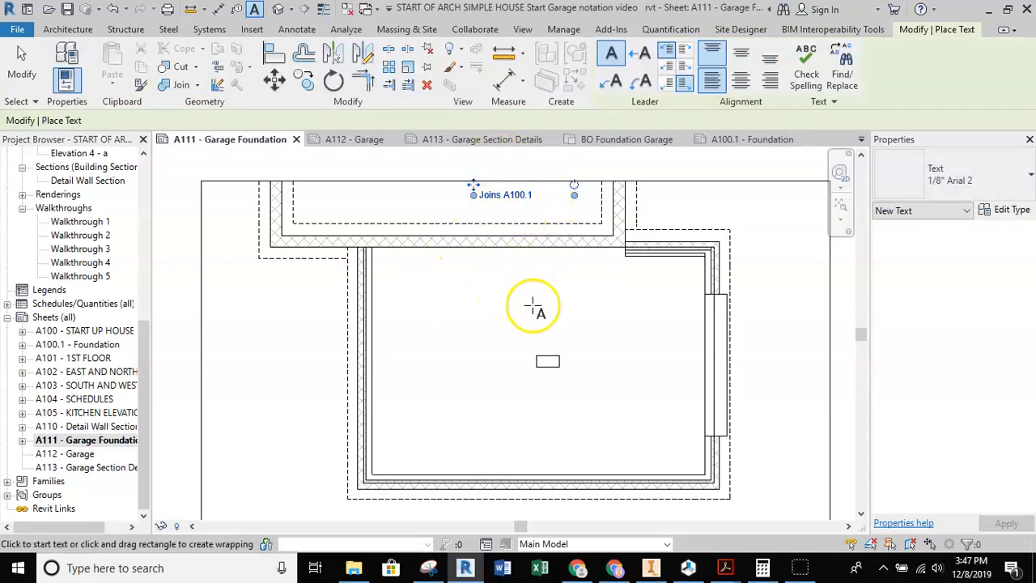
{"action": "middle_click_drag", "start_coordinate": [530, 303], "coordinate": [532, 282]}
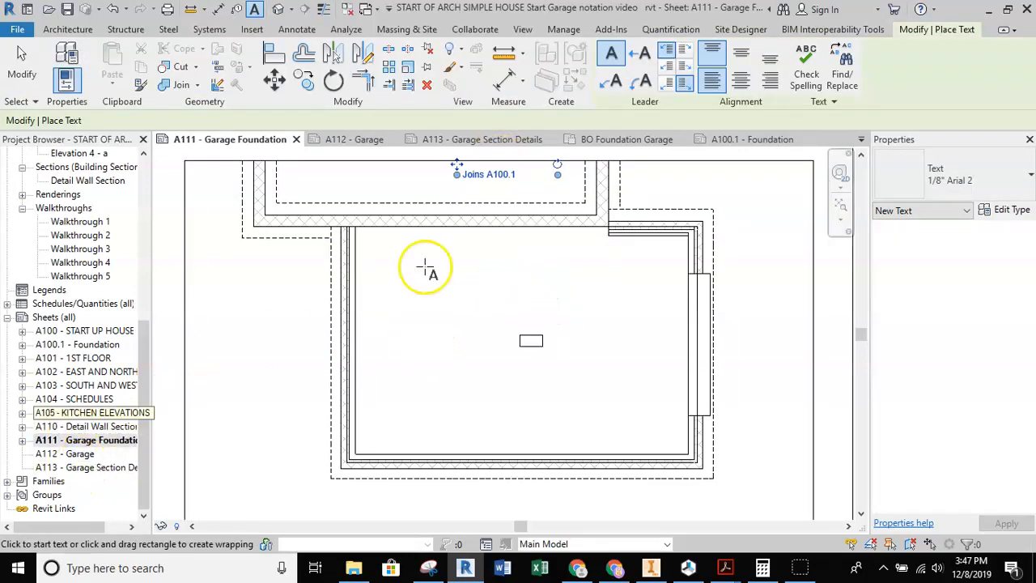
{"action": "scroll", "coordinate": [433, 293], "scroll_direction": "down", "scroll_amount": 1}
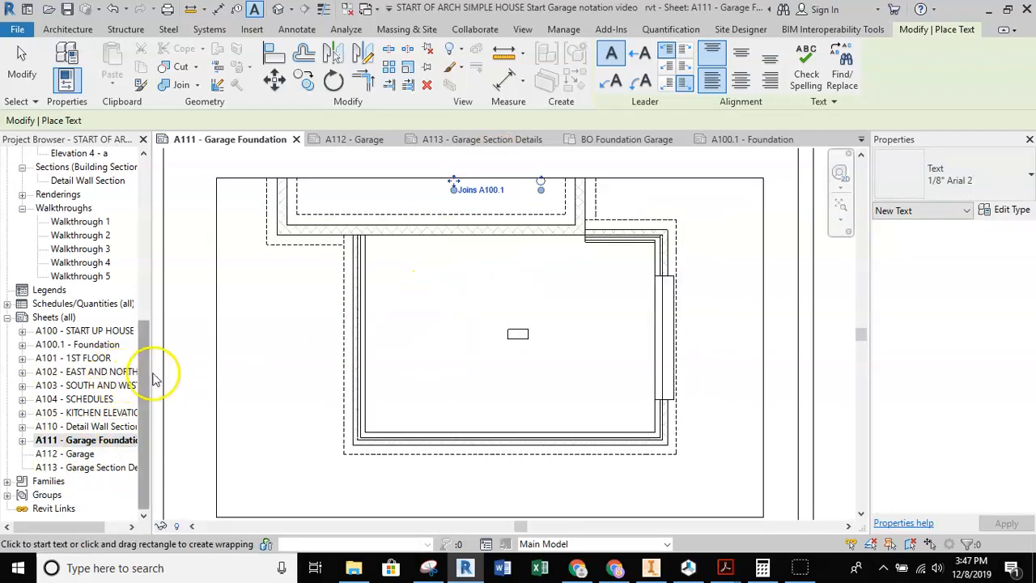
{"action": "left_click", "coordinate": [95, 442]}
{"action": "key", "text": "Escape"}
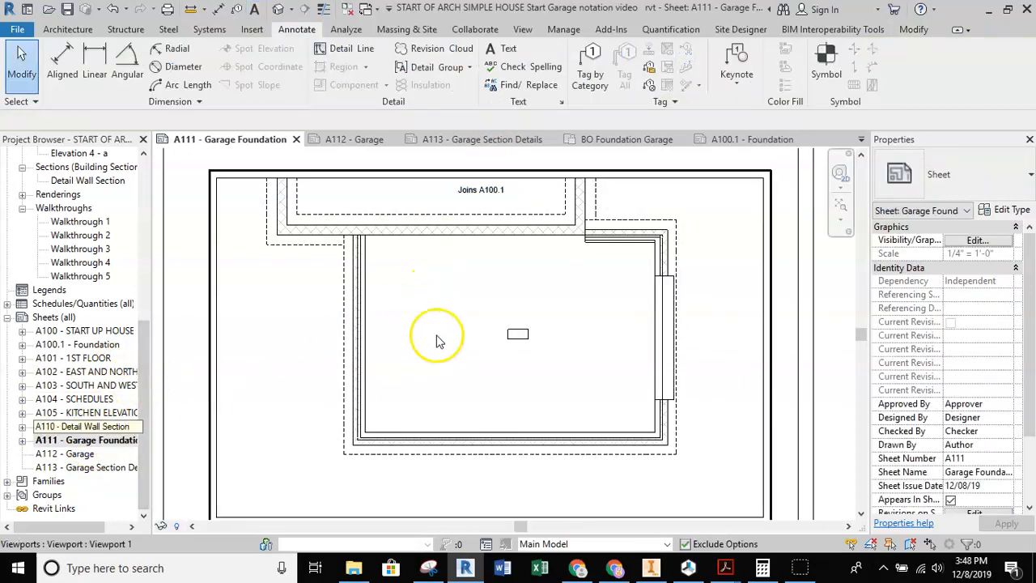
{"action": "scroll", "coordinate": [434, 340], "scroll_direction": "down", "scroll_amount": 3}
{"action": "scroll", "coordinate": [474, 173], "scroll_direction": "up", "scroll_amount": 2}
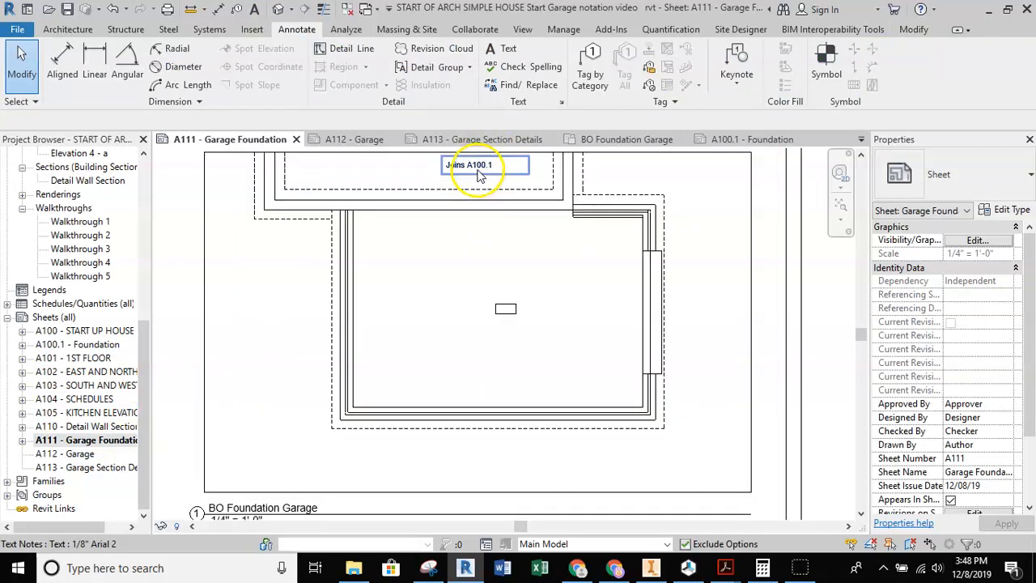
{"action": "middle_click_drag", "start_coordinate": [595, 274], "coordinate": [618, 262]}
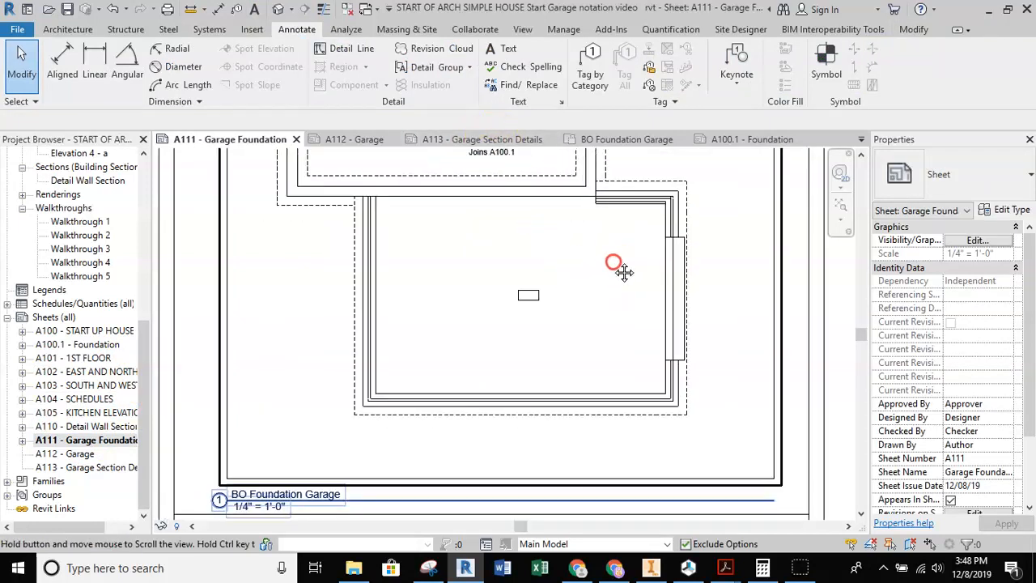
Switch to the class work rubric in the browser and examine the example A111 garage foundation sheet and its notes.
{"action": "left_click", "coordinate": [575, 568]}
{"action": "scroll", "coordinate": [513, 434], "scroll_direction": "up", "scroll_amount": 3}
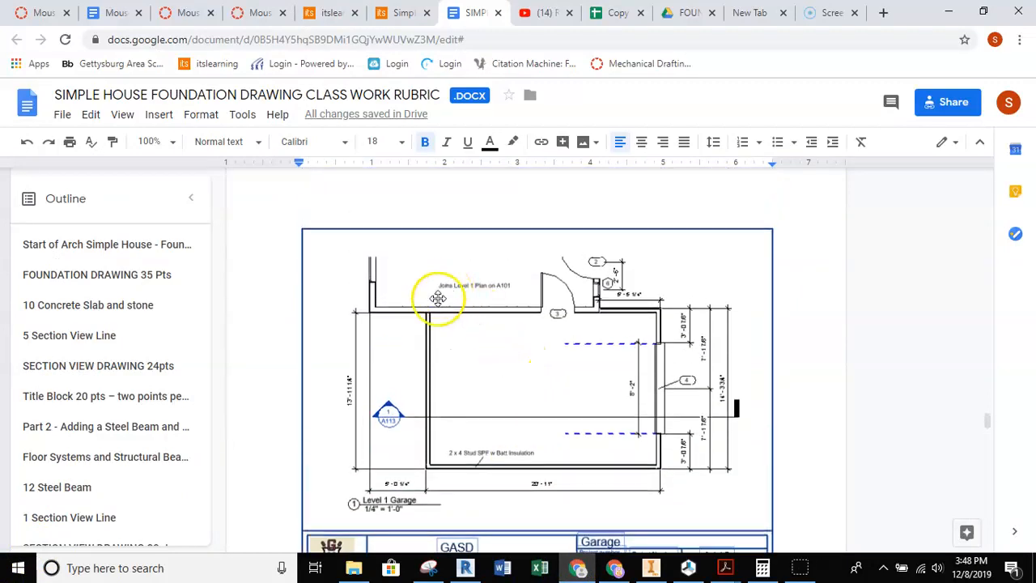
{"action": "scroll", "coordinate": [534, 303], "scroll_direction": "down", "scroll_amount": 10}
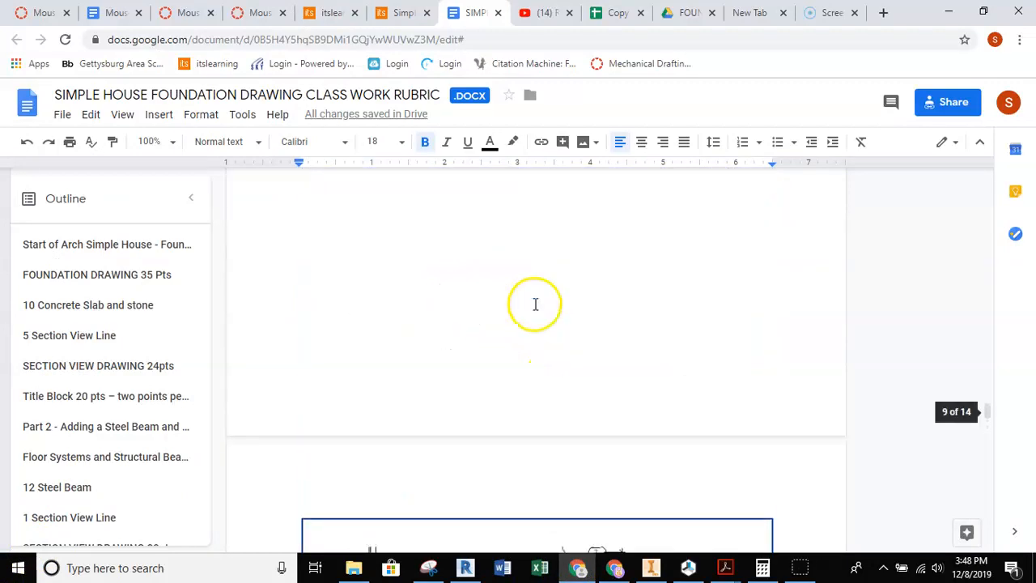
{"action": "scroll", "coordinate": [535, 304], "scroll_direction": "up", "scroll_amount": 3}
{"action": "scroll", "coordinate": [535, 304], "scroll_direction": "down", "scroll_amount": 15}
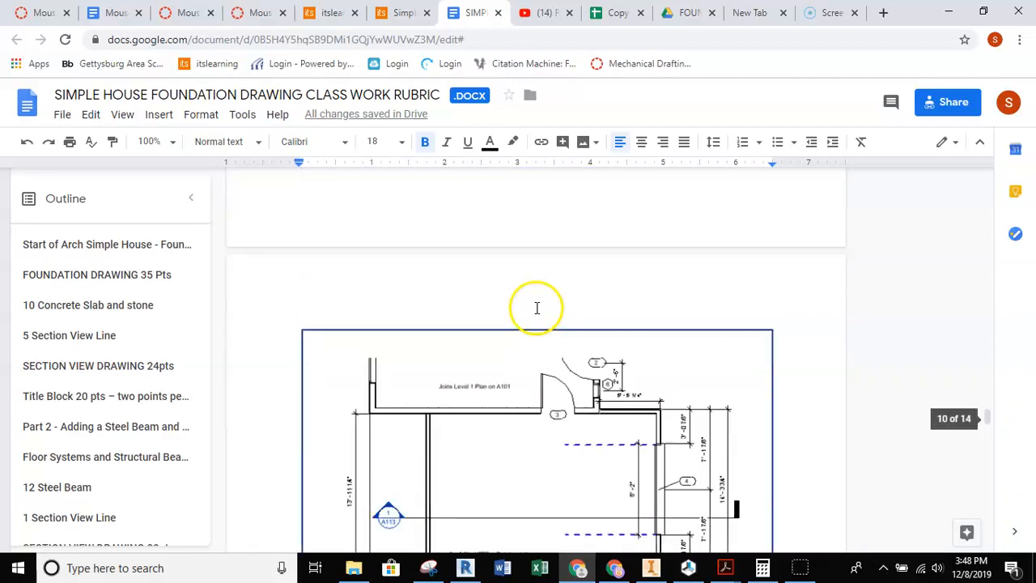
{"action": "scroll", "coordinate": [536, 308], "scroll_direction": "up", "scroll_amount": 3}
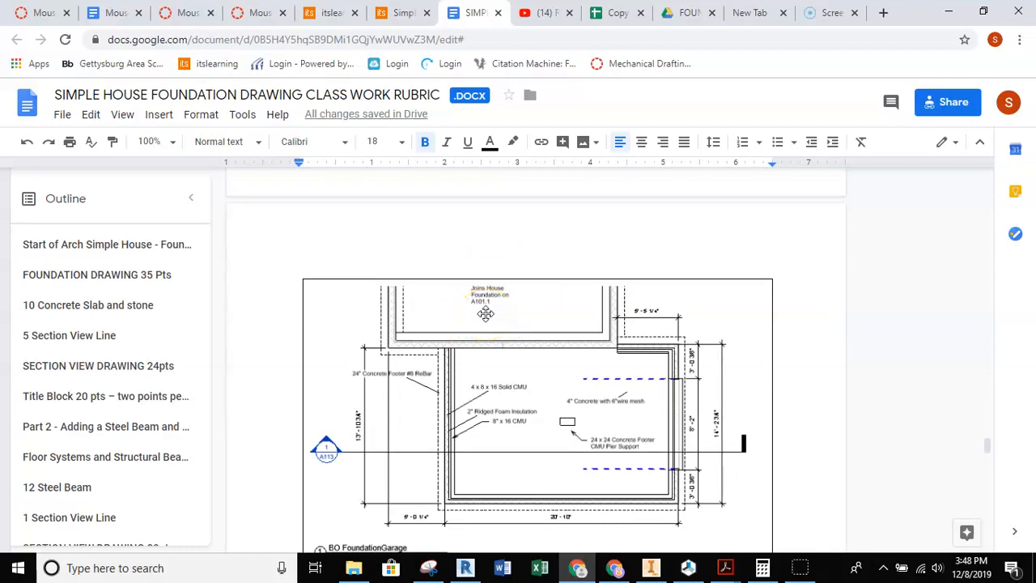
{"action": "left_click", "coordinate": [465, 569]}
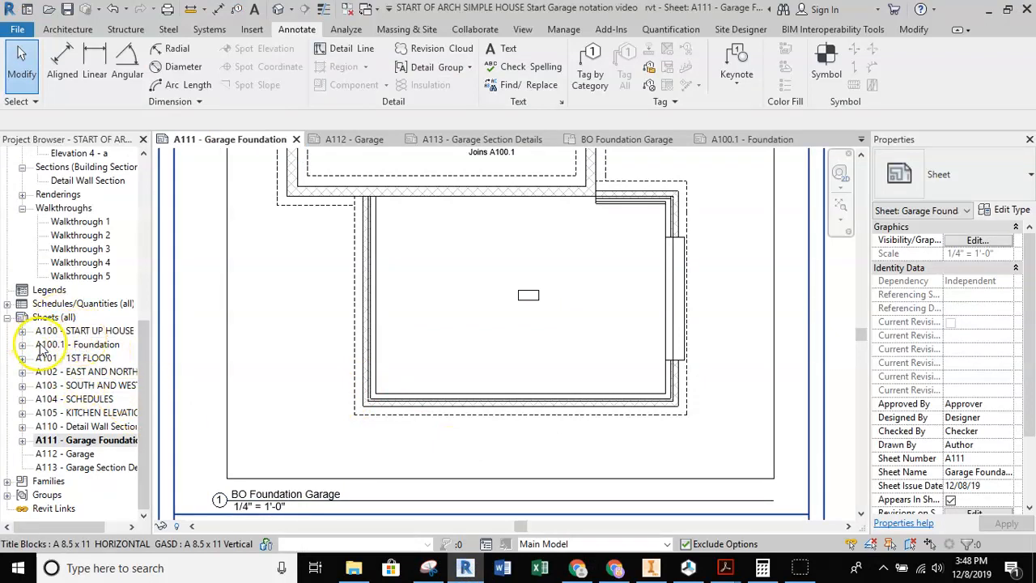
{"action": "middle_click_drag", "start_coordinate": [452, 261], "coordinate": [433, 292]}
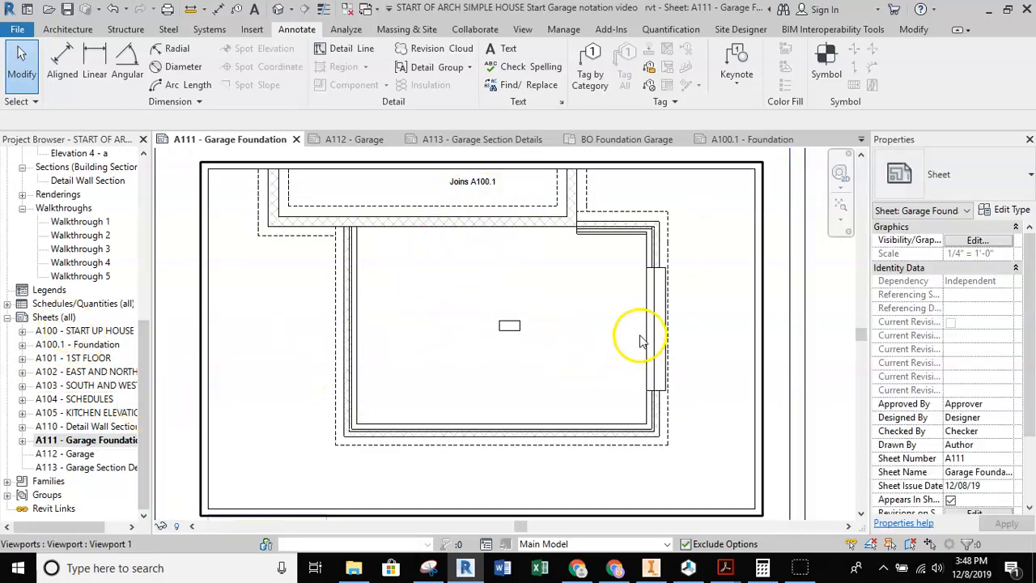
{"action": "middle_click_drag", "start_coordinate": [595, 323], "coordinate": [609, 342]}
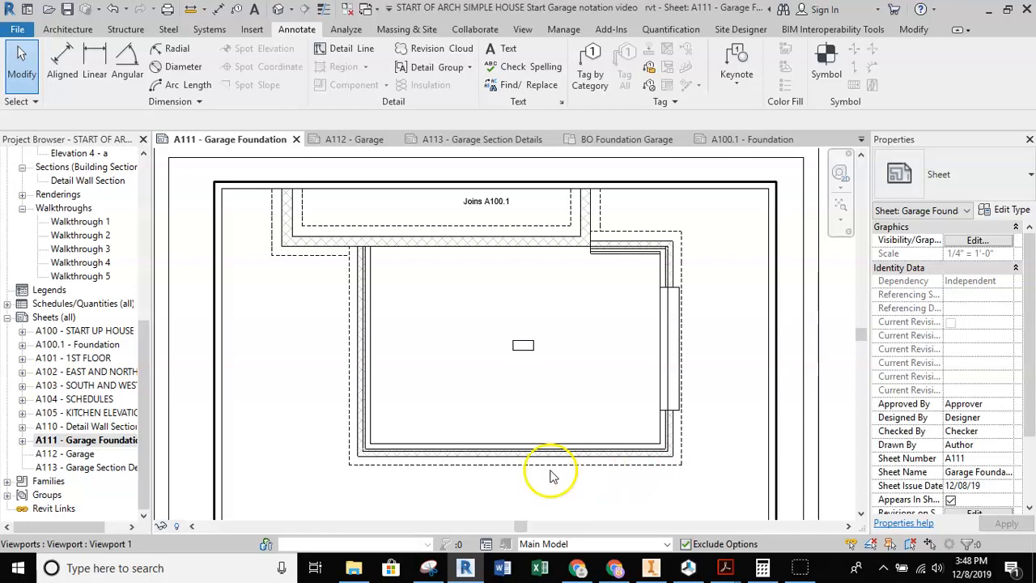
{"action": "middle_click_drag", "start_coordinate": [595, 311], "coordinate": [574, 274]}
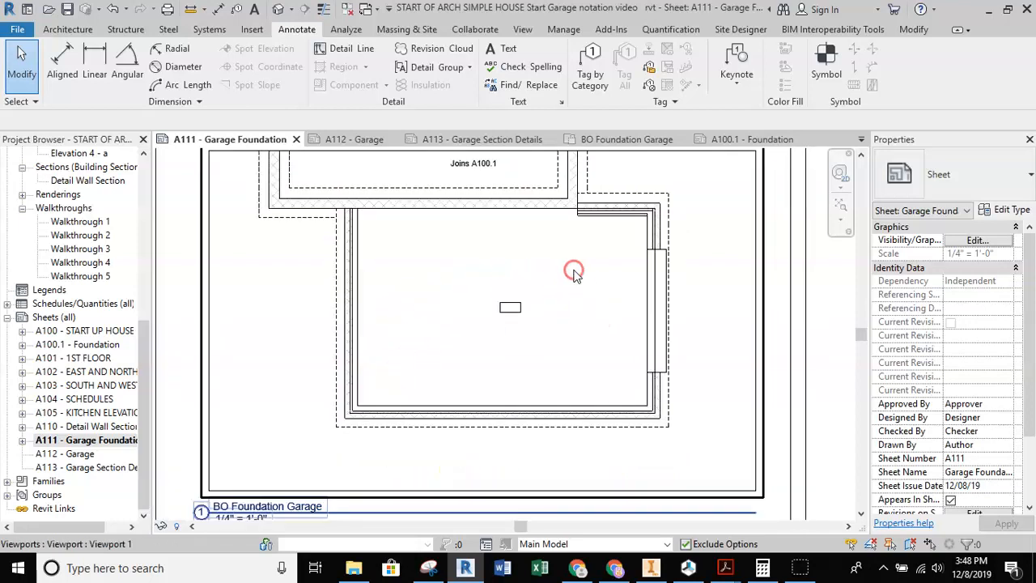
{"action": "left_click", "coordinate": [575, 280]}
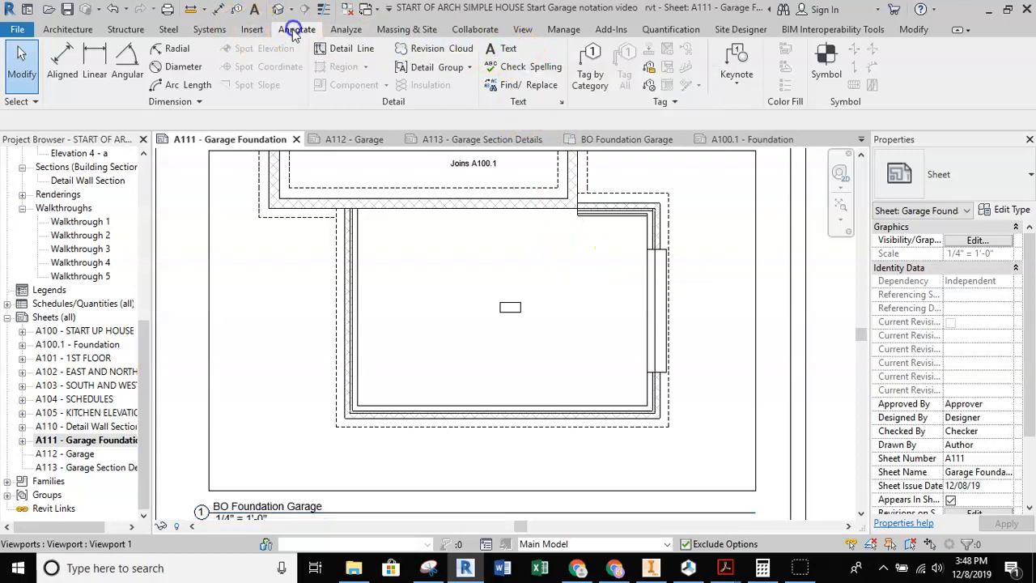
{"action": "left_click", "coordinate": [62, 63]}
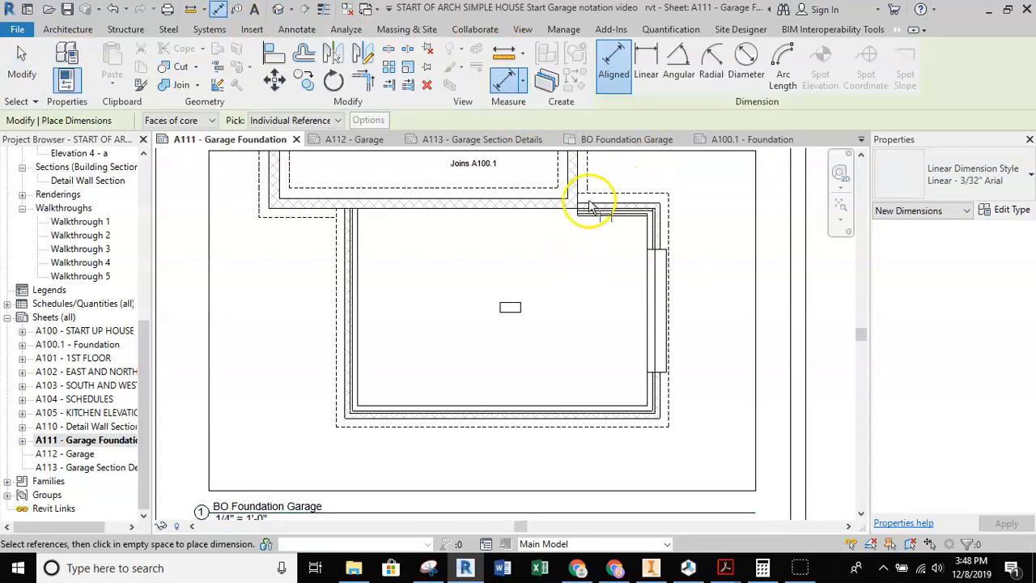
{"action": "scroll", "coordinate": [585, 204], "scroll_direction": "up", "scroll_amount": 3}
{"action": "scroll", "coordinate": [584, 207], "scroll_direction": "down", "scroll_amount": 4}
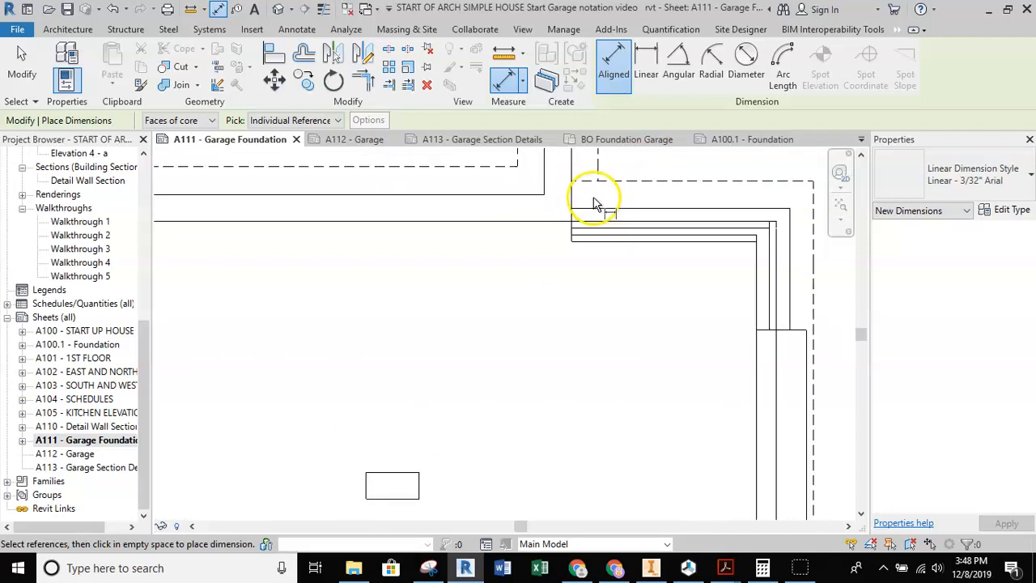
{"action": "scroll", "coordinate": [599, 247], "scroll_direction": "down", "scroll_amount": 1}
{"action": "middle_click_drag", "start_coordinate": [595, 266], "coordinate": [567, 289]}
{"action": "key", "text": "Escape"}
Activate the BO Foundation Garage view and add an aligned dimension from the house foundation's outer face to the garage's upper outer corner.
{"action": "double_click", "coordinate": [657, 208]}
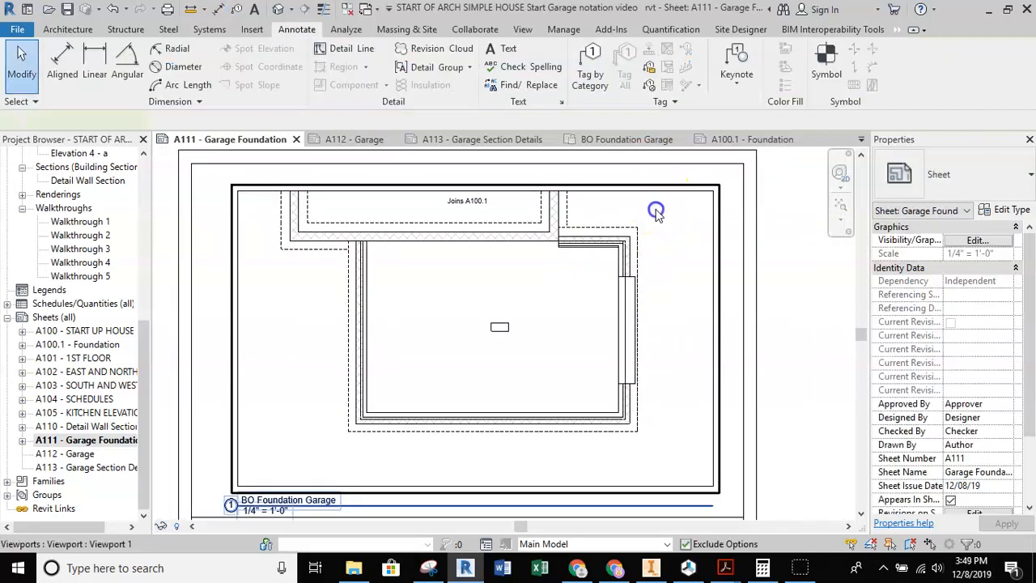
{"action": "left_click", "coordinate": [63, 63]}
{"action": "scroll", "coordinate": [671, 251], "scroll_direction": "up", "scroll_amount": 2}
{"action": "scroll", "coordinate": [497, 213], "scroll_direction": "up", "scroll_amount": 2}
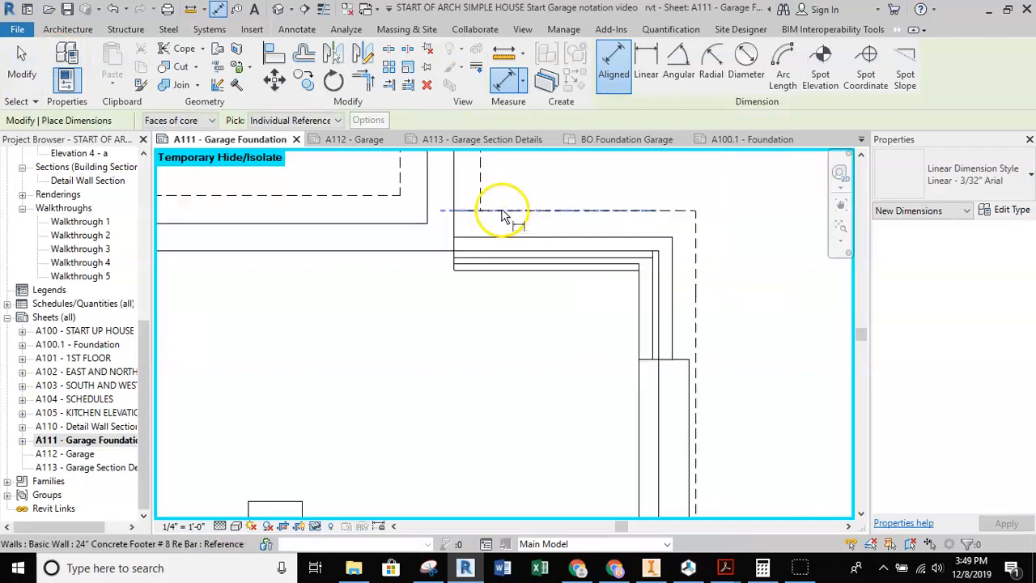
{"action": "scroll", "coordinate": [453, 231], "scroll_direction": "up", "scroll_amount": 1}
{"action": "left_click", "coordinate": [451, 231]}
{"action": "left_click", "coordinate": [699, 271]}
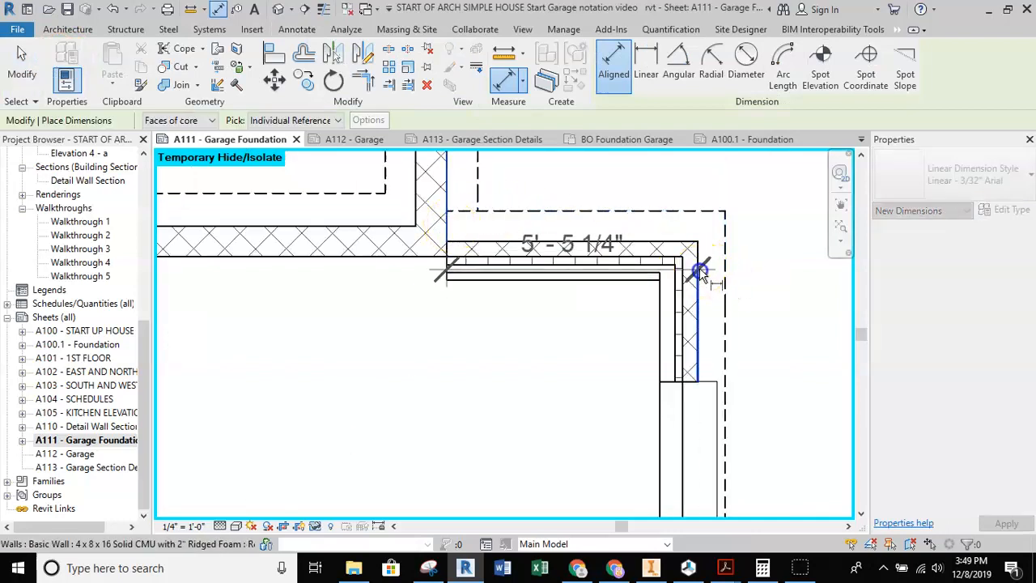
{"action": "middle_click_drag", "start_coordinate": [682, 194], "coordinate": [671, 255]}
{"action": "left_click", "coordinate": [671, 220]}
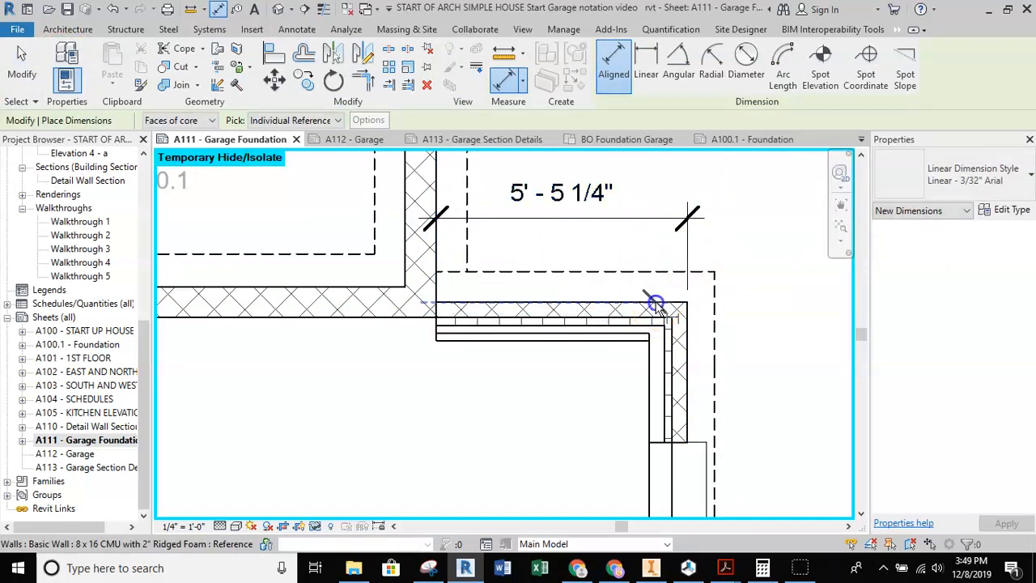
Dimension the garage-door wall segment between the upper outer corner and the upper end of the door opening.
{"action": "scroll", "coordinate": [701, 410], "scroll_direction": "down", "scroll_amount": 1}
{"action": "middle_click_drag", "start_coordinate": [693, 426], "coordinate": [667, 310]}
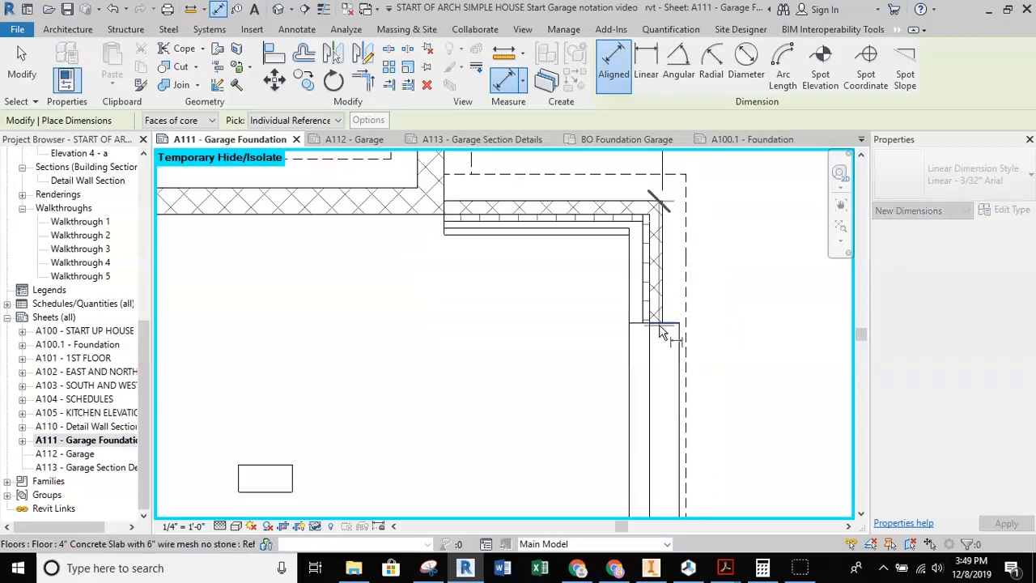
{"action": "left_click", "coordinate": [654, 328]}
{"action": "middle_click_drag", "start_coordinate": [761, 324], "coordinate": [724, 324]}
{"action": "left_click", "coordinate": [714, 401]}
Dimension the garage door opening and the wall segment below it, in line with the upper segment's dimension.
{"action": "middle_click_drag", "start_coordinate": [643, 416], "coordinate": [624, 283]}
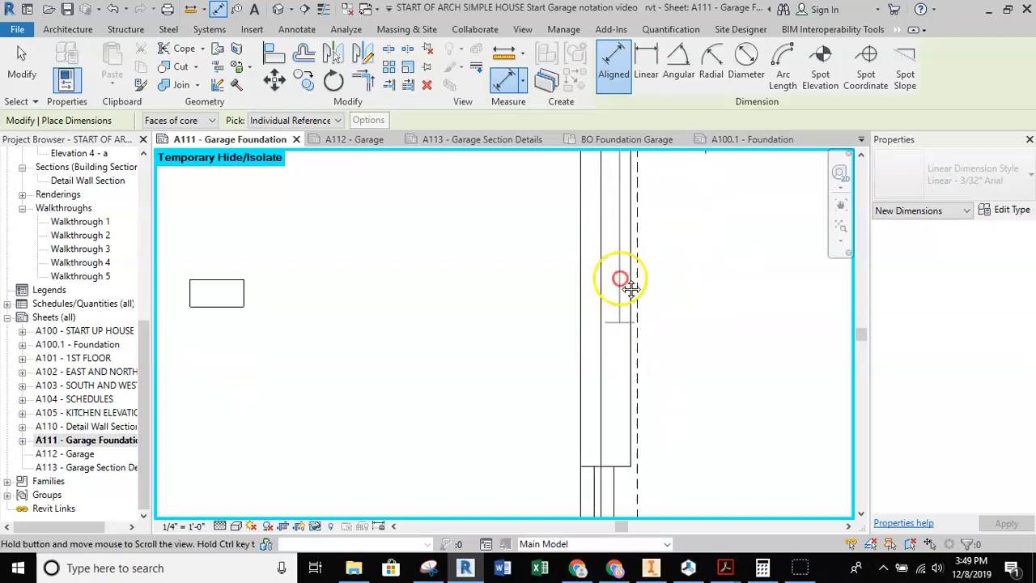
{"action": "middle_click_drag", "start_coordinate": [625, 471], "coordinate": [623, 399]}
{"action": "left_click", "coordinate": [624, 394]}
{"action": "scroll", "coordinate": [679, 353], "scroll_direction": "down", "scroll_amount": 1}
{"action": "middle_click_drag", "start_coordinate": [682, 350], "coordinate": [697, 216]}
{"action": "left_click", "coordinate": [672, 406]}
{"action": "left_click", "coordinate": [599, 245]}
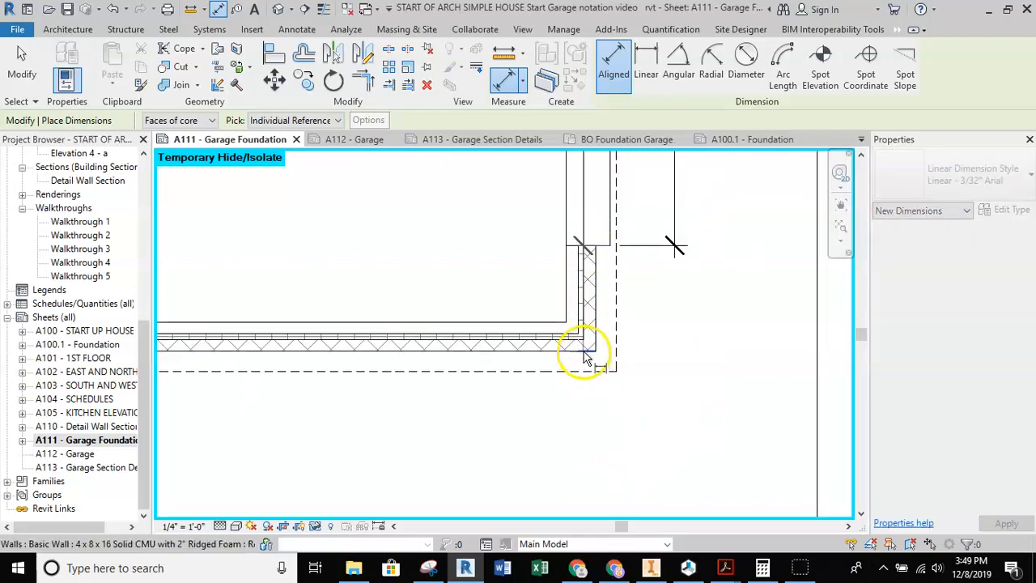
{"action": "left_click", "coordinate": [587, 351]}
{"action": "left_click", "coordinate": [677, 339]}
Add an overall aligned dimension for the garage-door wall, outside the row of segment dimensions.
{"action": "scroll", "coordinate": [708, 334], "scroll_direction": "down", "scroll_amount": 1}
{"action": "left_click", "coordinate": [598, 351]}
{"action": "scroll", "coordinate": [600, 352], "scroll_direction": "down", "scroll_amount": 3}
{"action": "middle_click_drag", "start_coordinate": [664, 283], "coordinate": [658, 433]}
{"action": "left_click", "coordinate": [607, 215]}
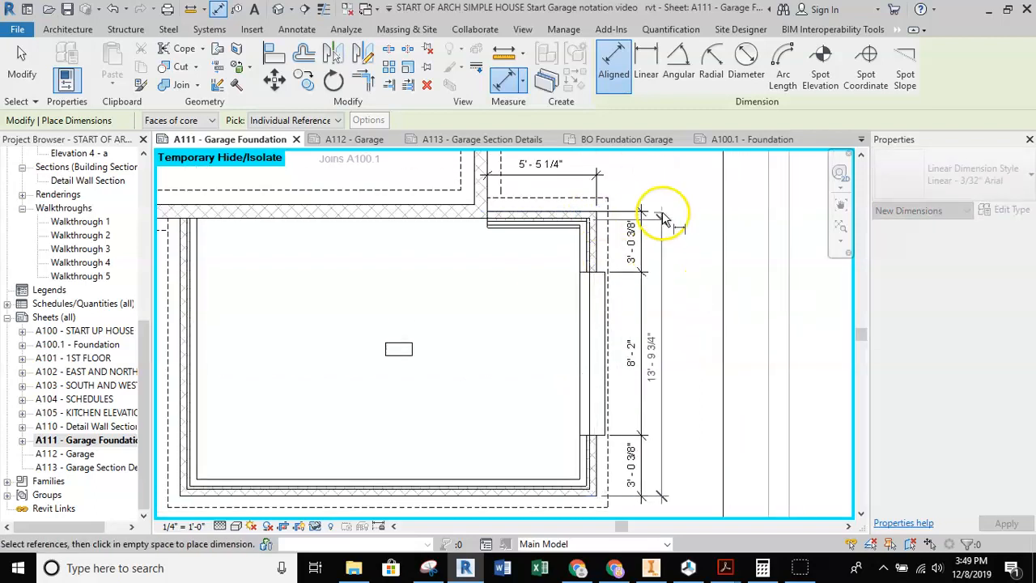
{"action": "left_click", "coordinate": [662, 230]}
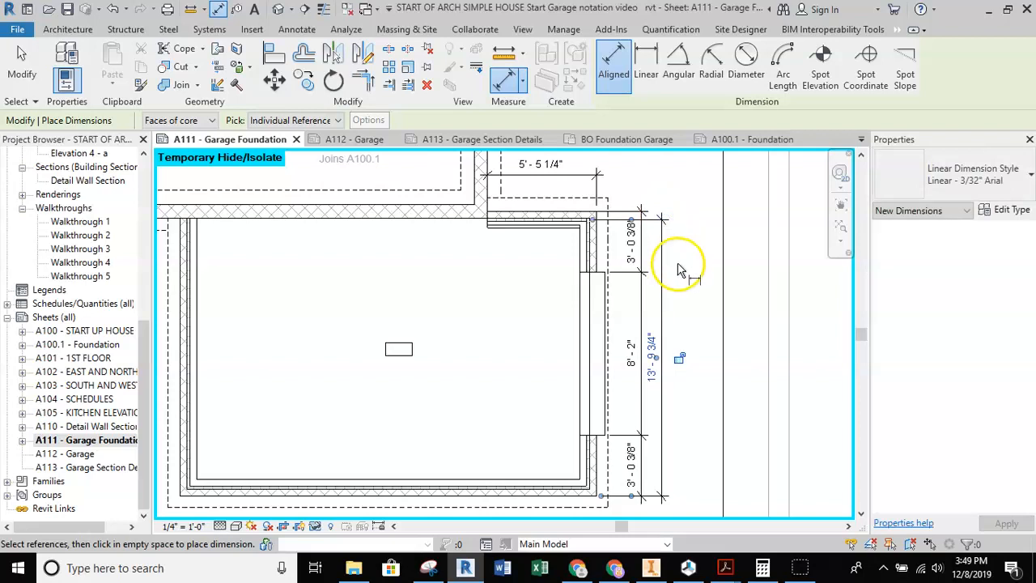
Move the overall dimension's upper witness line to the outer face of the garage's upper foundation wall.
{"action": "key", "text": "Escape"}
{"action": "key", "text": "Escape"}
{"action": "left_click", "coordinate": [629, 220]}
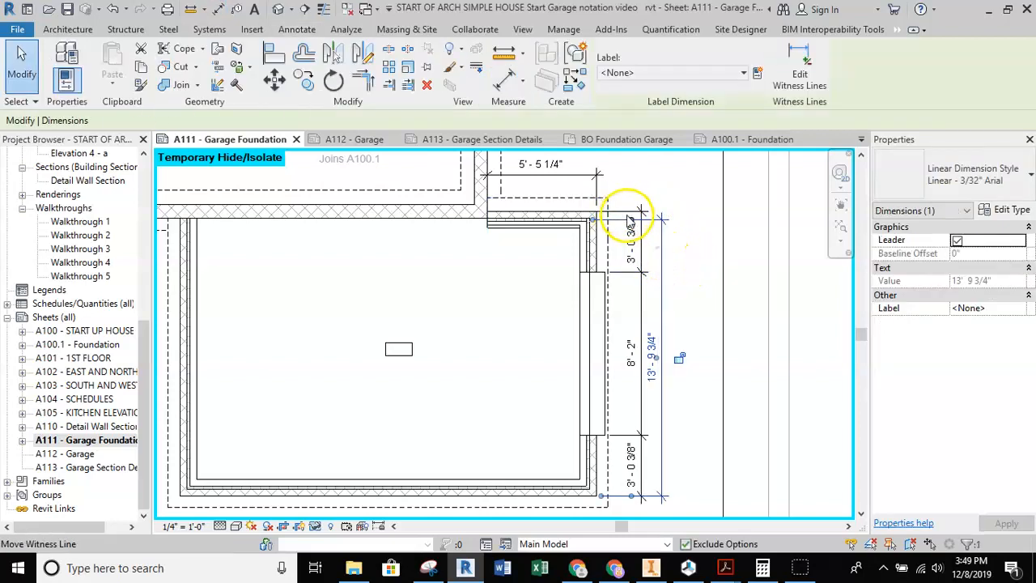
{"action": "left_click_drag", "start_coordinate": [625, 212], "coordinate": [584, 213]}
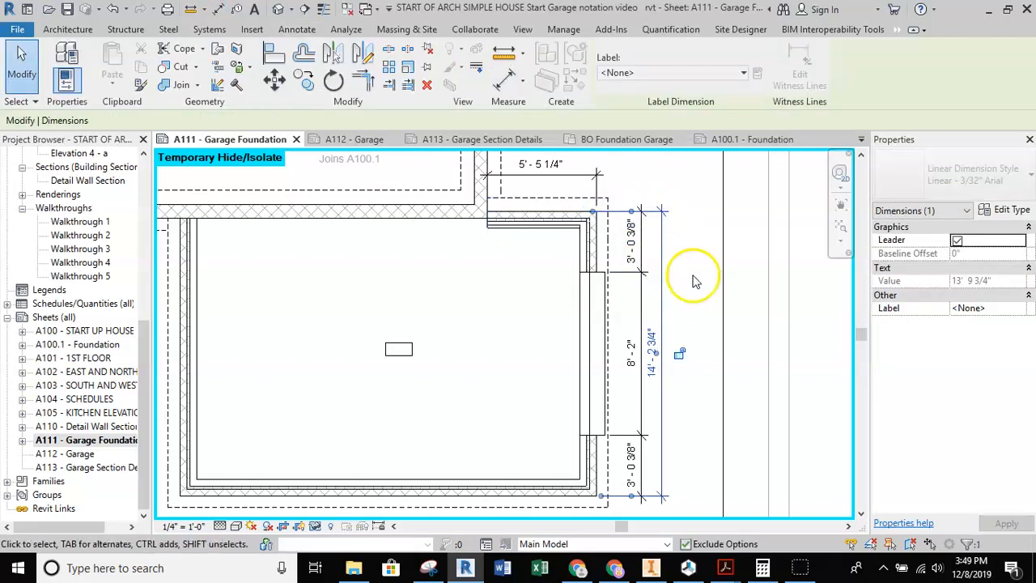
{"action": "key", "text": "Escape"}
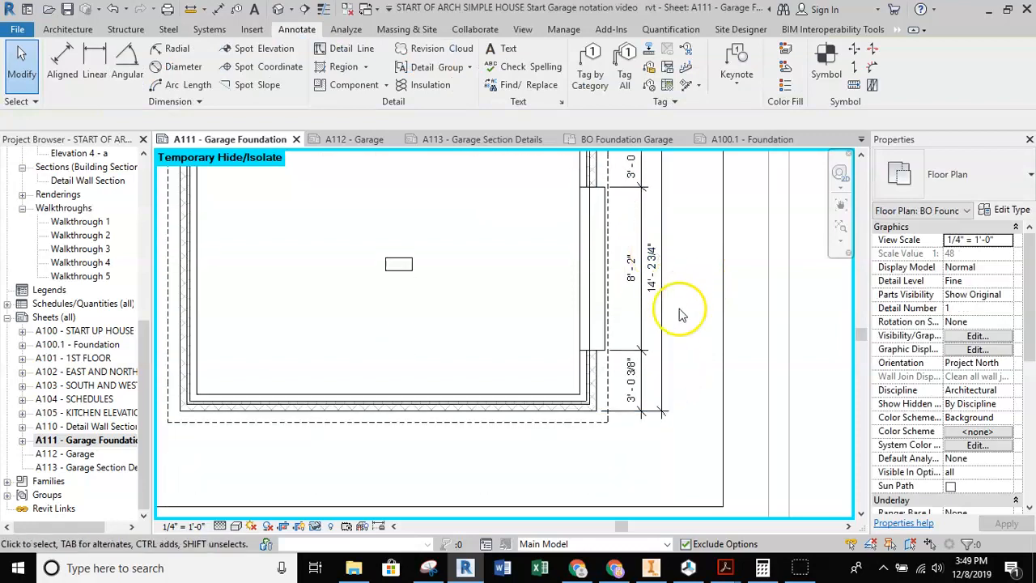
{"action": "middle_click_drag", "start_coordinate": [684, 290], "coordinate": [677, 341]}
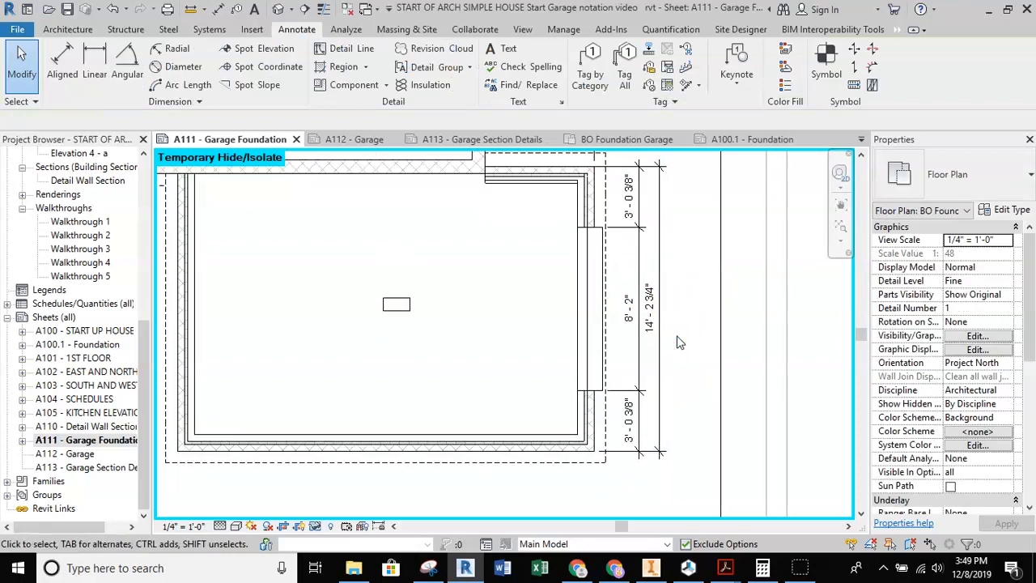
Switch to the rubric in the browser and check the required garage foundation dimensions and the example A111 sheet.
{"action": "left_click", "coordinate": [577, 568]}
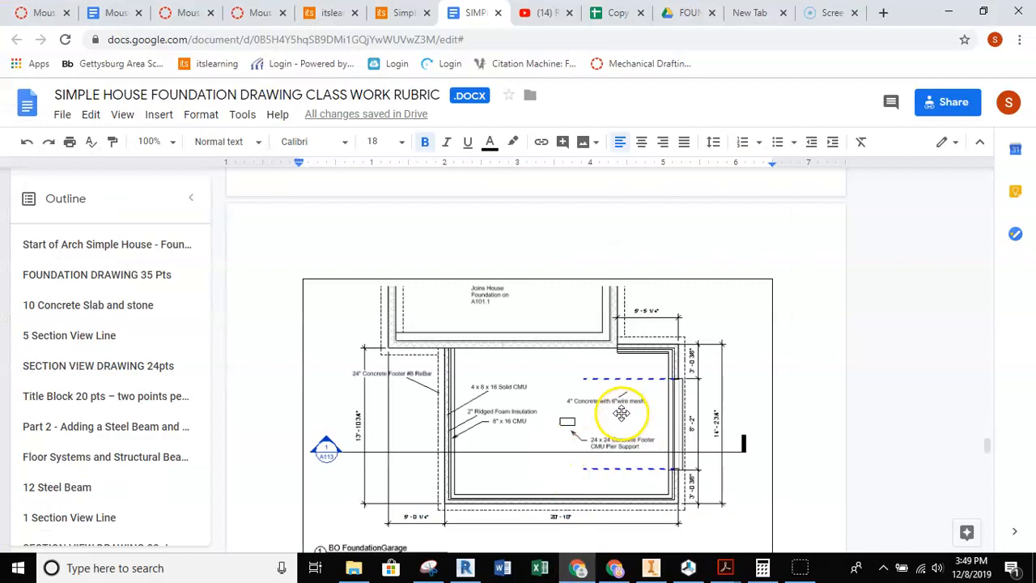
{"action": "scroll", "coordinate": [621, 413], "scroll_direction": "down", "scroll_amount": 20}
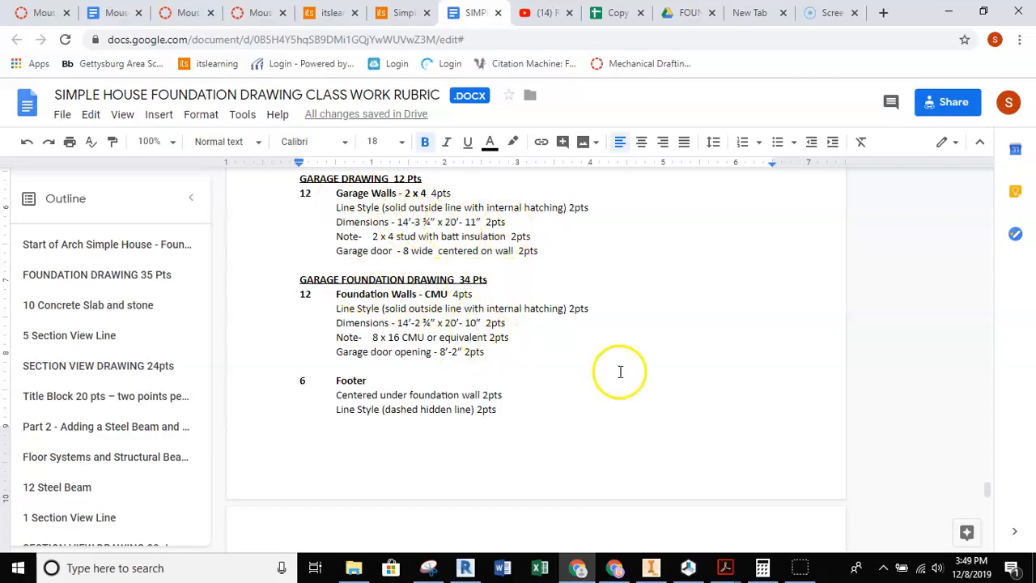
{"action": "scroll", "coordinate": [628, 372], "scroll_direction": "up", "scroll_amount": 5}
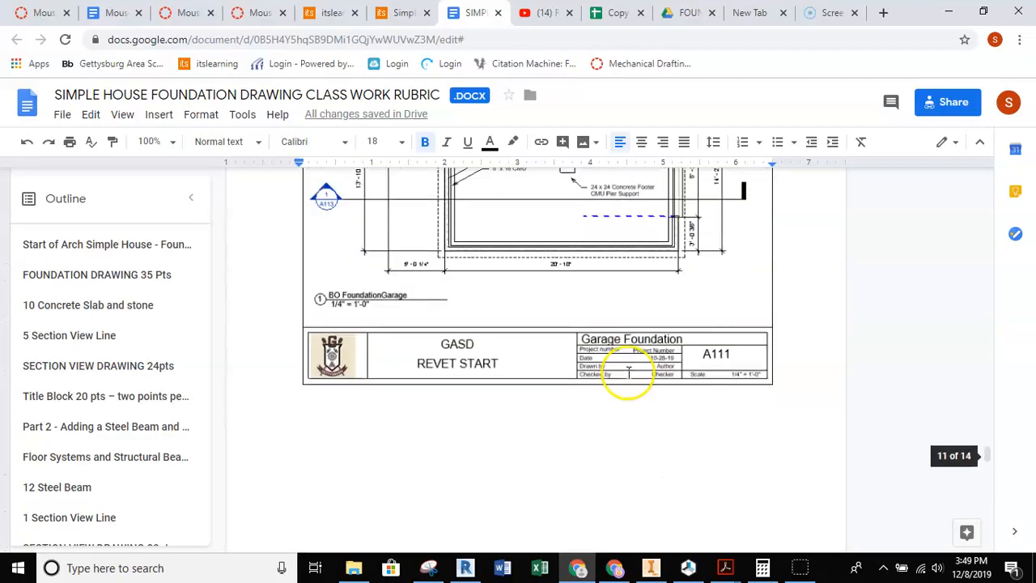
Check the example A111 sheet, return to Revit and add an aligned dimension for the garage's full width below its lower foundation wall.
{"action": "scroll", "coordinate": [628, 371], "scroll_direction": "up", "scroll_amount": 2}
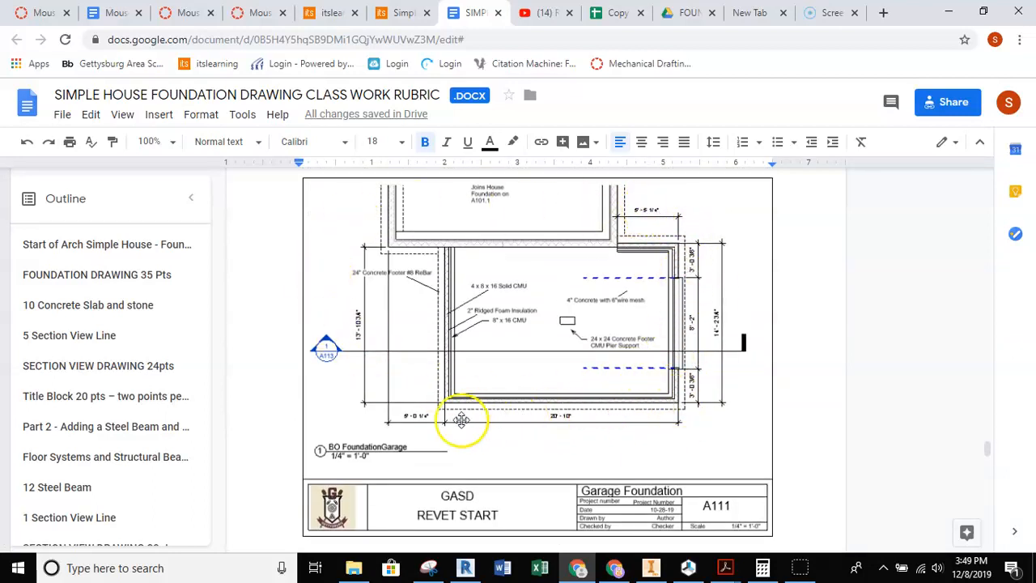
{"action": "mouse_move", "coordinate": [465, 571]}
{"action": "left_click", "coordinate": [464, 544]}
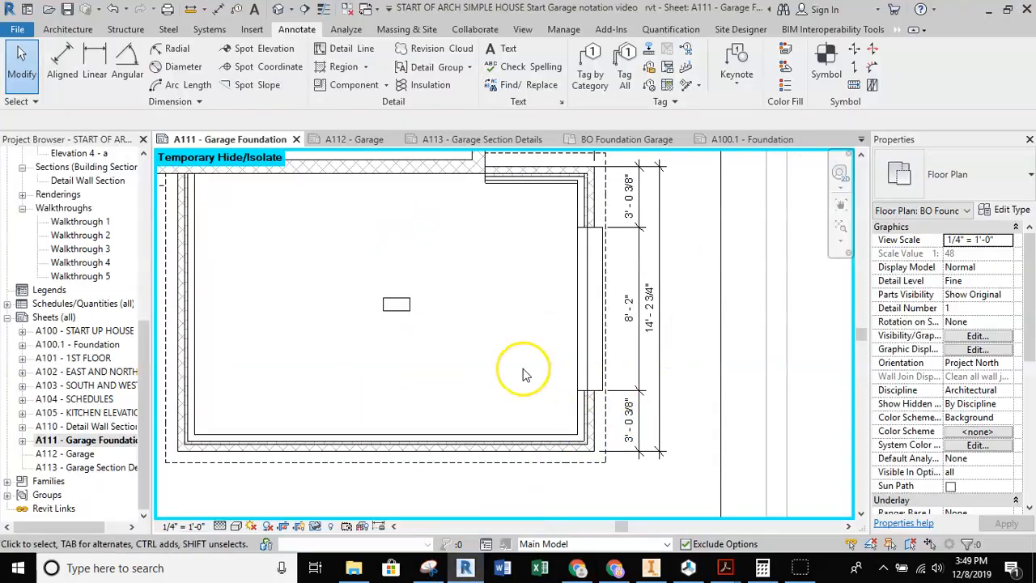
{"action": "scroll", "coordinate": [523, 374], "scroll_direction": "down", "scroll_amount": 3}
{"action": "left_click", "coordinate": [63, 61]}
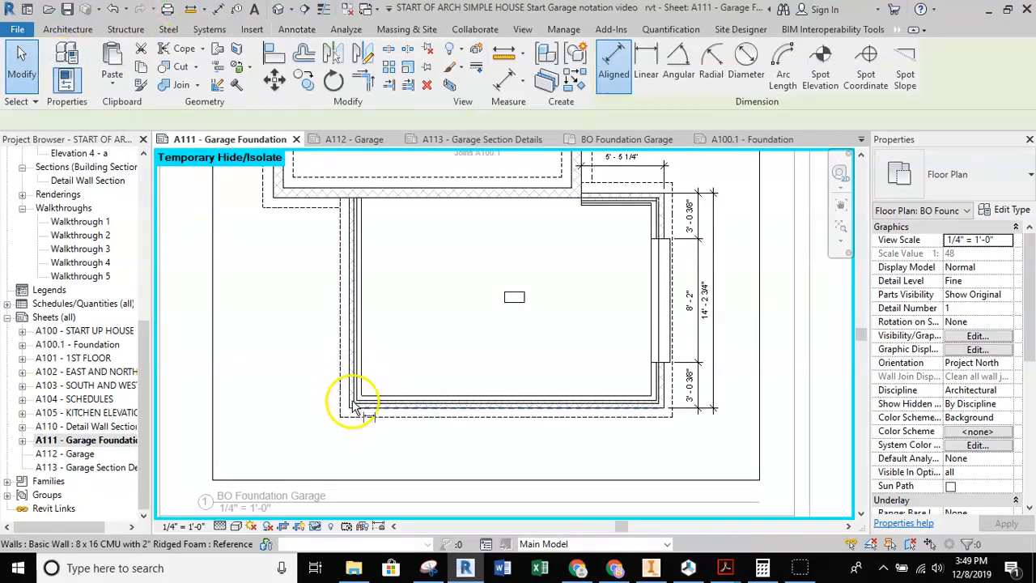
{"action": "scroll", "coordinate": [354, 404], "scroll_direction": "up", "scroll_amount": 3}
{"action": "scroll", "coordinate": [348, 396], "scroll_direction": "down", "scroll_amount": 2}
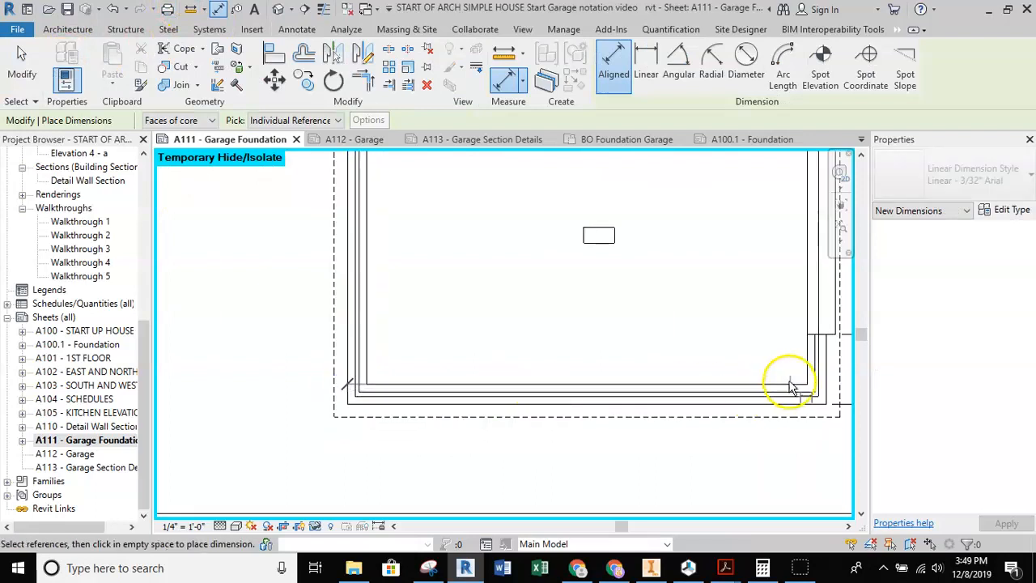
{"action": "middle_click_drag", "start_coordinate": [790, 382], "coordinate": [614, 376]}
{"action": "left_click", "coordinate": [654, 363]}
{"action": "left_click", "coordinate": [601, 437]}
Dimension from the lower garage wall's outer face up to the house foundation's lower face, placing it outside the garage's left wall.
{"action": "middle_click_drag", "start_coordinate": [446, 301], "coordinate": [685, 326]}
{"action": "left_click", "coordinate": [443, 422]}
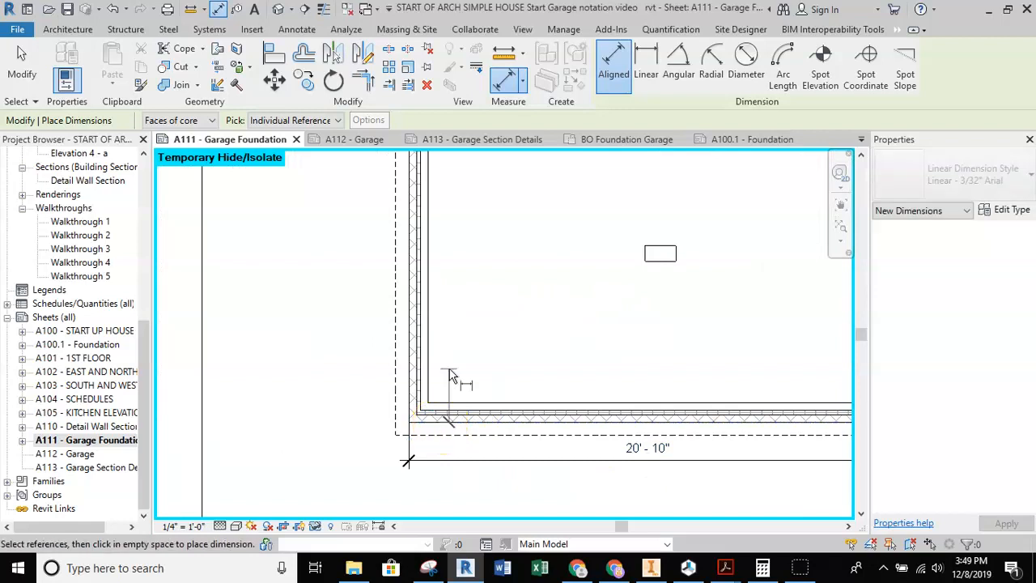
{"action": "scroll", "coordinate": [470, 401], "scroll_direction": "down", "scroll_amount": 3}
{"action": "scroll", "coordinate": [394, 282], "scroll_direction": "up", "scroll_amount": 5}
{"action": "scroll", "coordinate": [388, 325], "scroll_direction": "down", "scroll_amount": 2}
{"action": "middle_click_drag", "start_coordinate": [379, 307], "coordinate": [374, 200]}
{"action": "left_click", "coordinate": [294, 265]}
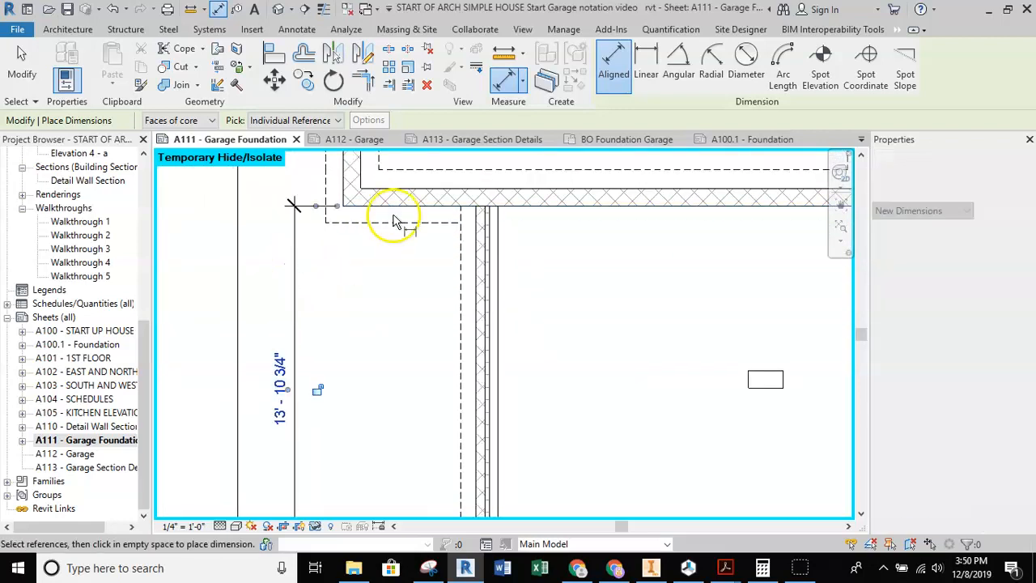
Dimension the offset between the house foundation's left face and the garage's left wall, in line with the garage width dimension.
{"action": "left_click", "coordinate": [343, 178]}
{"action": "middle_click_drag", "start_coordinate": [437, 317], "coordinate": [435, 133]}
{"action": "left_click", "coordinate": [474, 374]}
{"action": "middle_click_drag", "start_coordinate": [440, 243], "coordinate": [434, 409]}
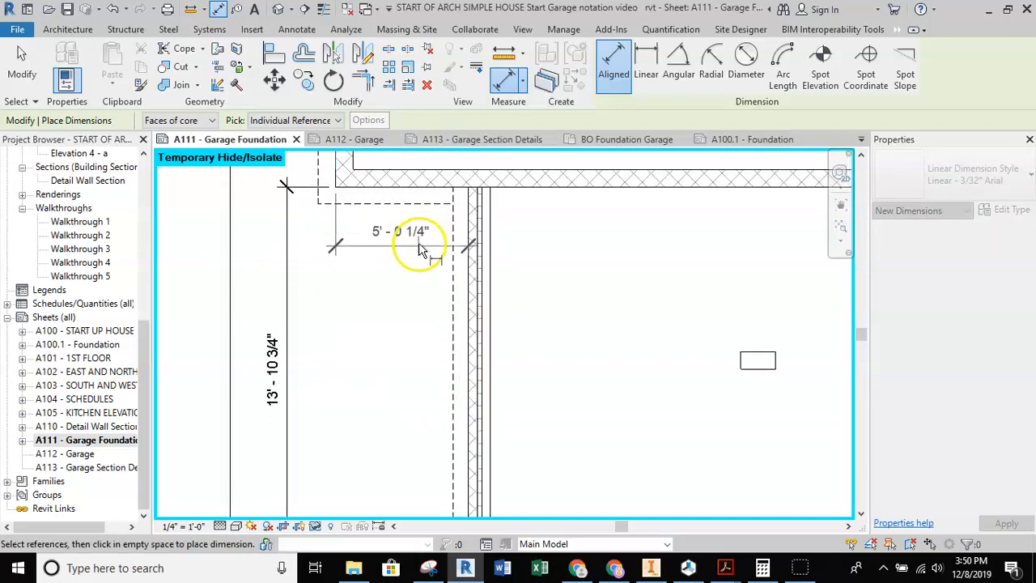
{"action": "scroll", "coordinate": [438, 313], "scroll_direction": "down", "scroll_amount": 1}
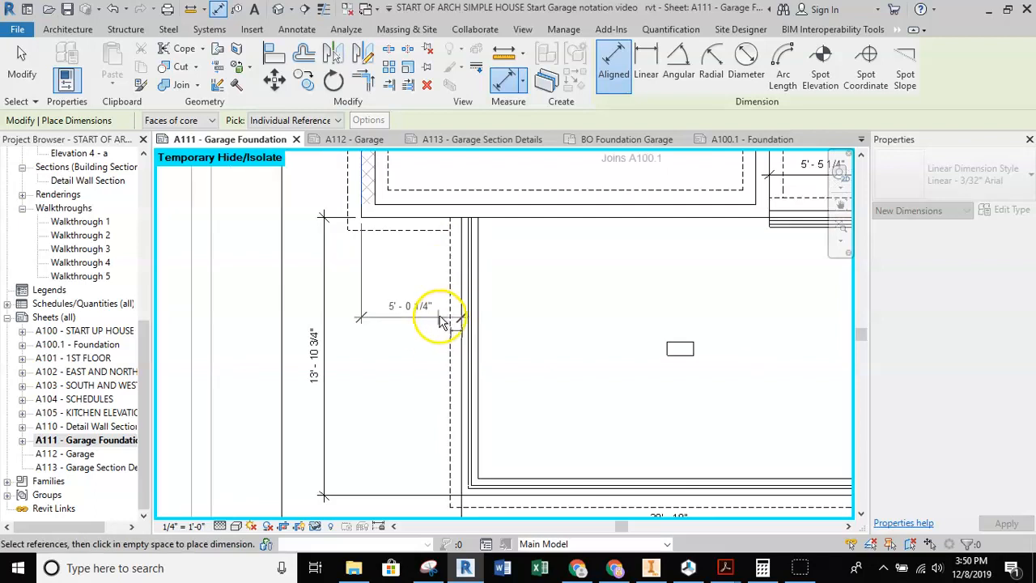
{"action": "middle_click_drag", "start_coordinate": [427, 350], "coordinate": [432, 203]}
{"action": "left_click", "coordinate": [431, 381]}
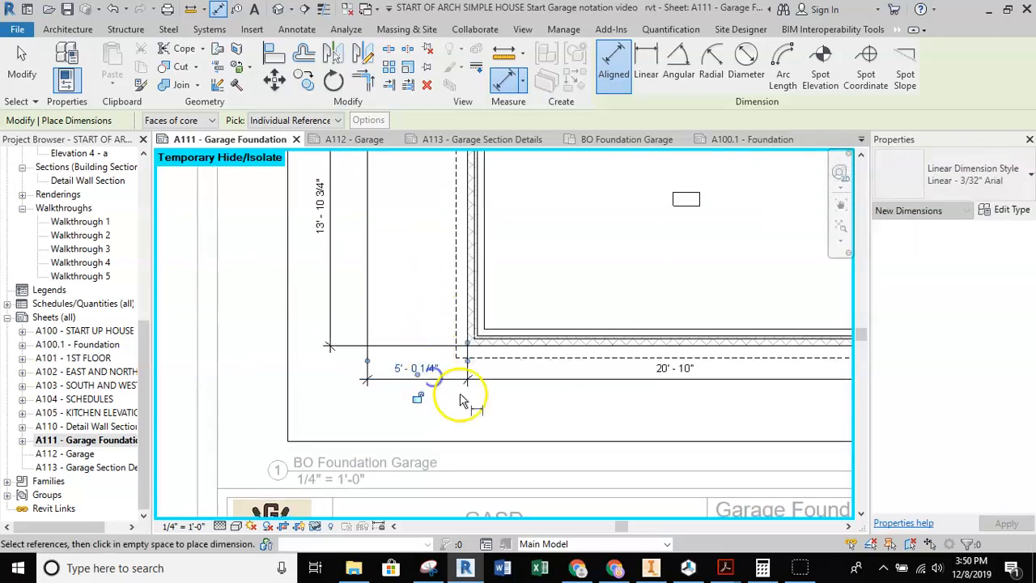
Review the dimensions placed around the garage foundation on the A111 sheet.
{"action": "scroll", "coordinate": [593, 383], "scroll_direction": "down", "scroll_amount": 1}
{"action": "middle_click_drag", "start_coordinate": [686, 276], "coordinate": [566, 397]}
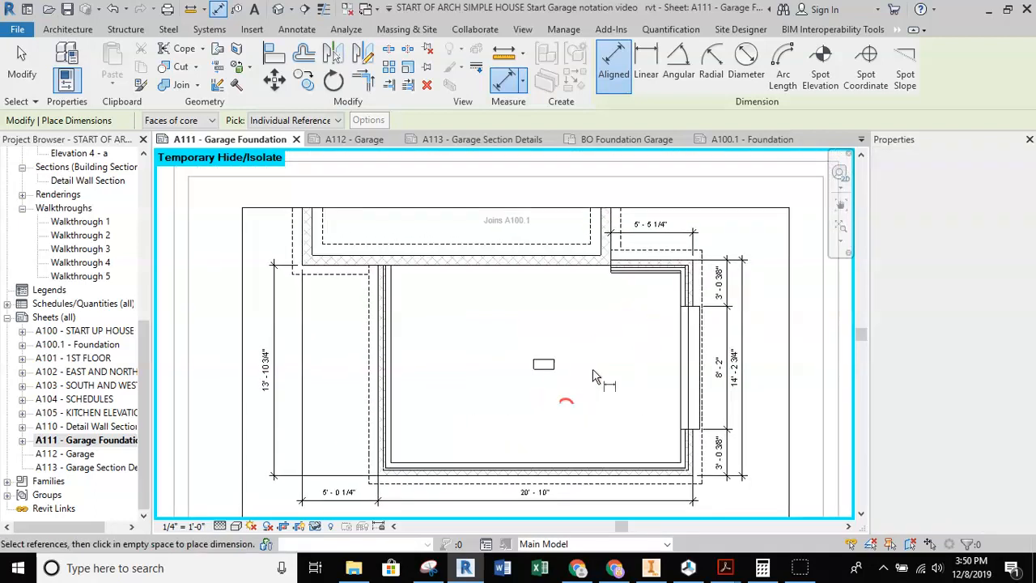
{"action": "scroll", "coordinate": [656, 235], "scroll_direction": "down", "scroll_amount": 1}
{"action": "mouse_move", "coordinate": [648, 232]}
{"action": "middle_mouse_down"}
{"action": "mouse_move", "coordinate": [617, 364]}
{"action": "mouse_move", "coordinate": [613, 238]}
{"action": "middle_mouse_up"}
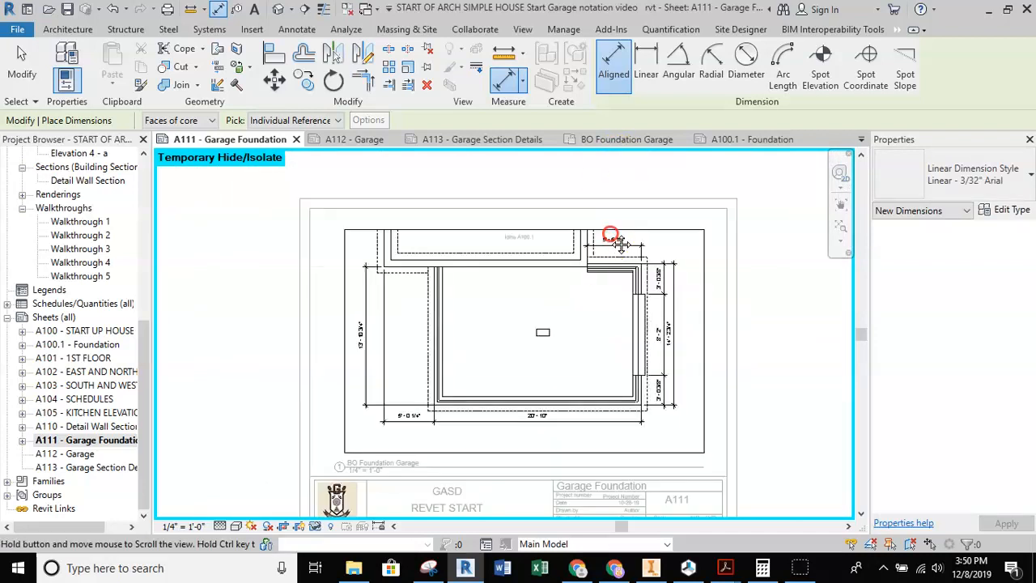
{"action": "scroll", "coordinate": [613, 238], "scroll_direction": "up", "scroll_amount": 1}
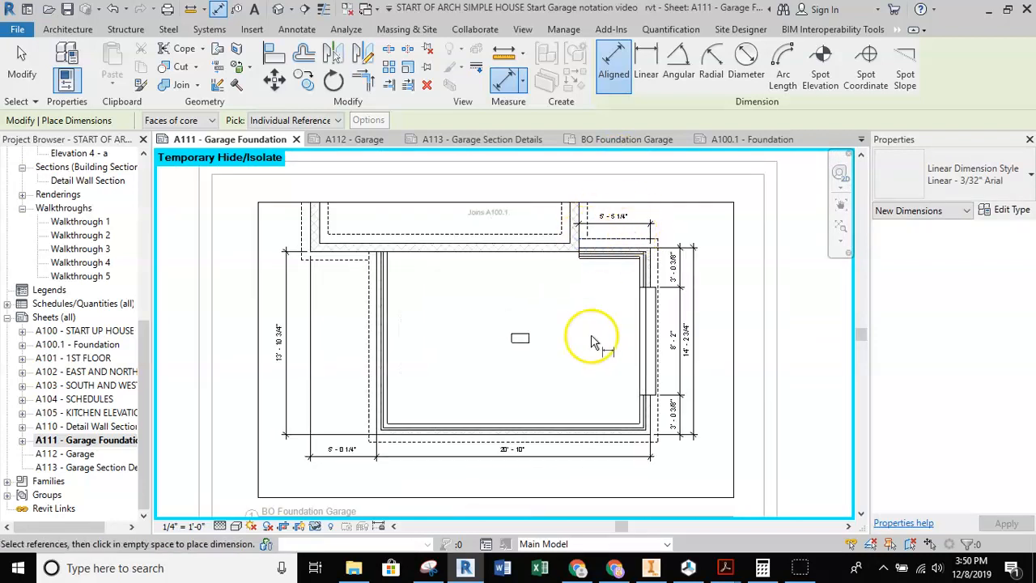
{"action": "mouse_move", "coordinate": [478, 291]}
{"action": "middle_mouse_down"}
{"action": "mouse_move", "coordinate": [520, 291]}
{"action": "mouse_move", "coordinate": [492, 281]}
{"action": "middle_mouse_up"}
{"action": "scroll", "coordinate": [492, 281], "scroll_direction": "down", "scroll_amount": 1}
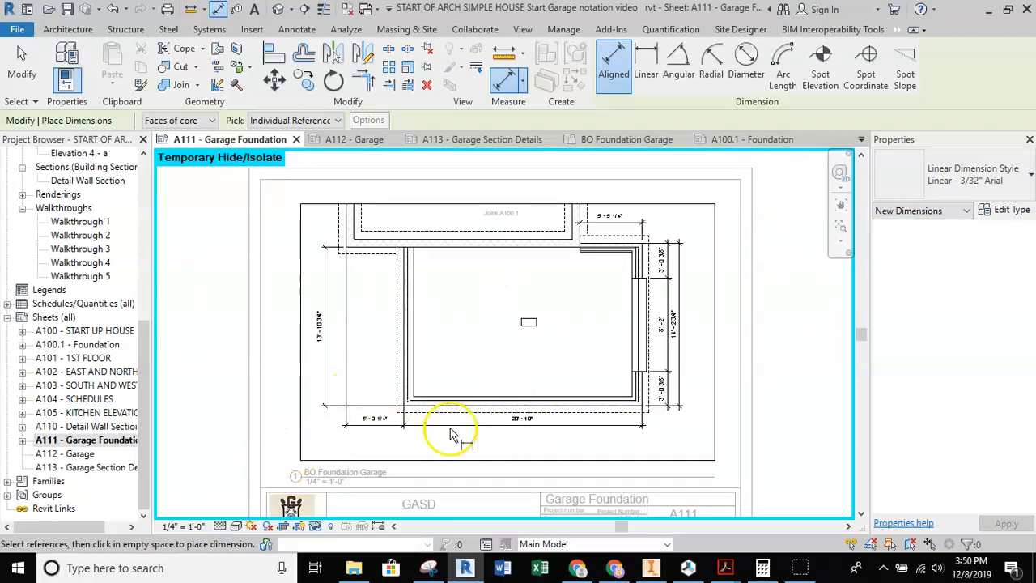
{"action": "scroll", "coordinate": [576, 366], "scroll_direction": "up", "scroll_amount": 4}
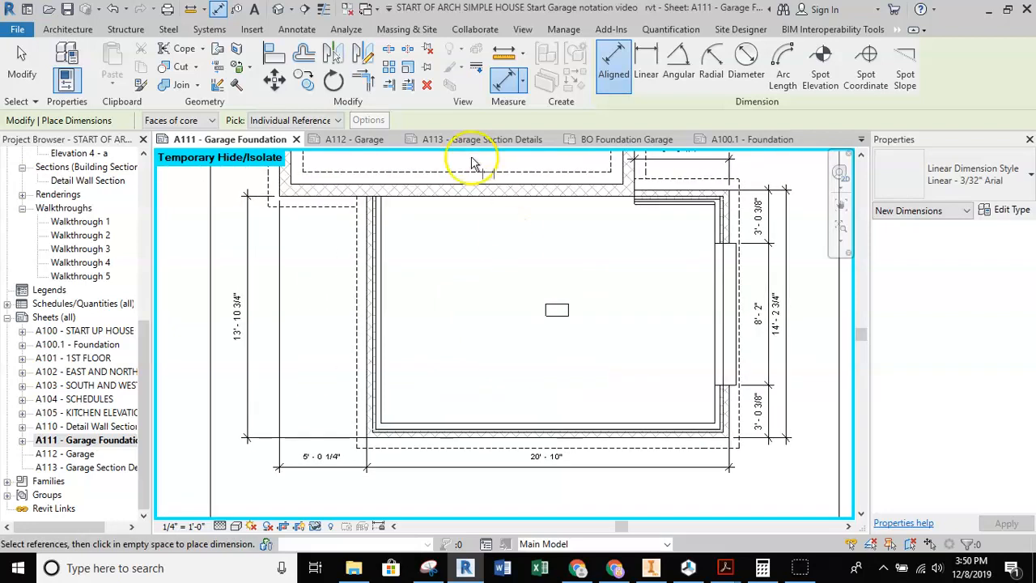
Add a material tag with leader, 24" Concrete Footer #8 ReBar, to the footer along the garage's left wall.
{"action": "left_click", "coordinate": [297, 29]}
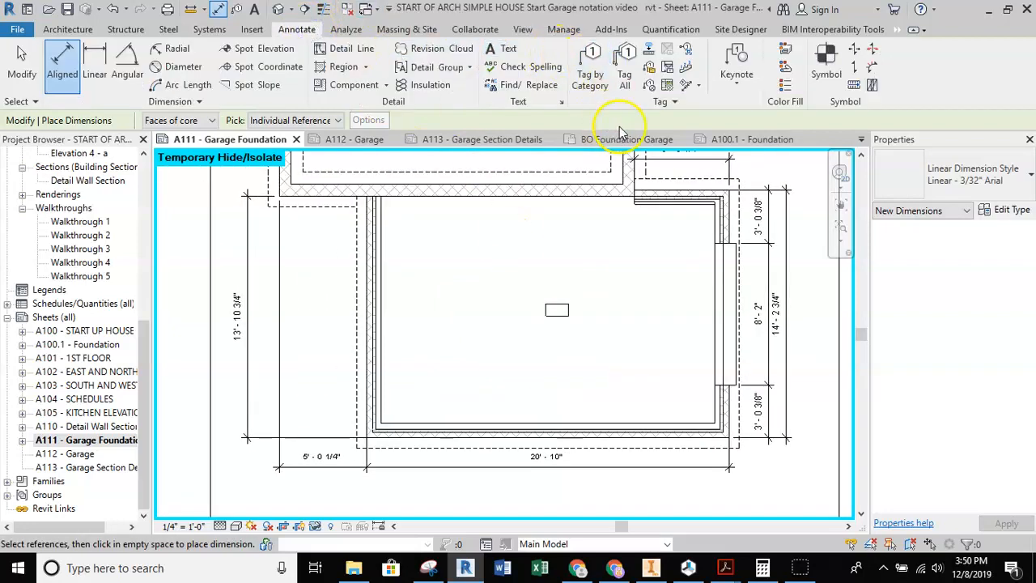
{"action": "left_click", "coordinate": [648, 85]}
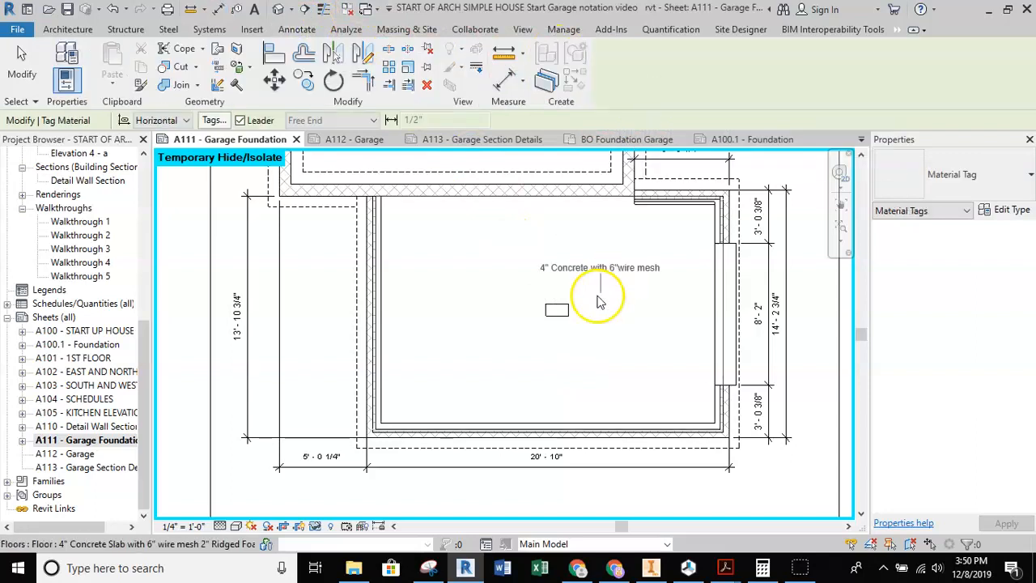
{"action": "scroll", "coordinate": [407, 281], "scroll_direction": "up", "scroll_amount": 2}
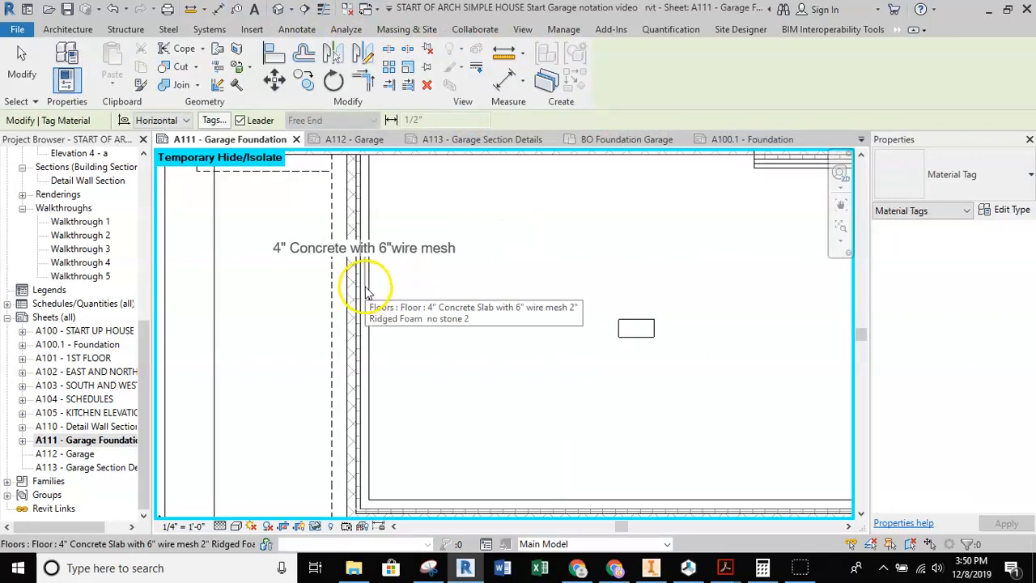
{"action": "mouse_move", "coordinate": [261, 237]}
{"action": "middle_mouse_down"}
{"action": "mouse_move", "coordinate": [467, 275]}
{"action": "mouse_move", "coordinate": [412, 248]}
{"action": "middle_mouse_up"}
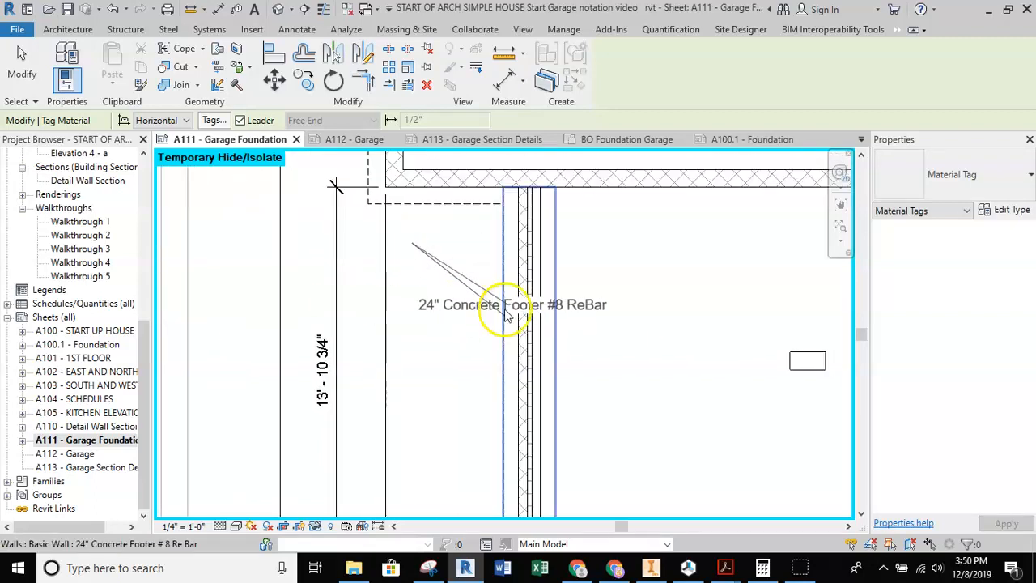
{"action": "left_click", "coordinate": [402, 244]}
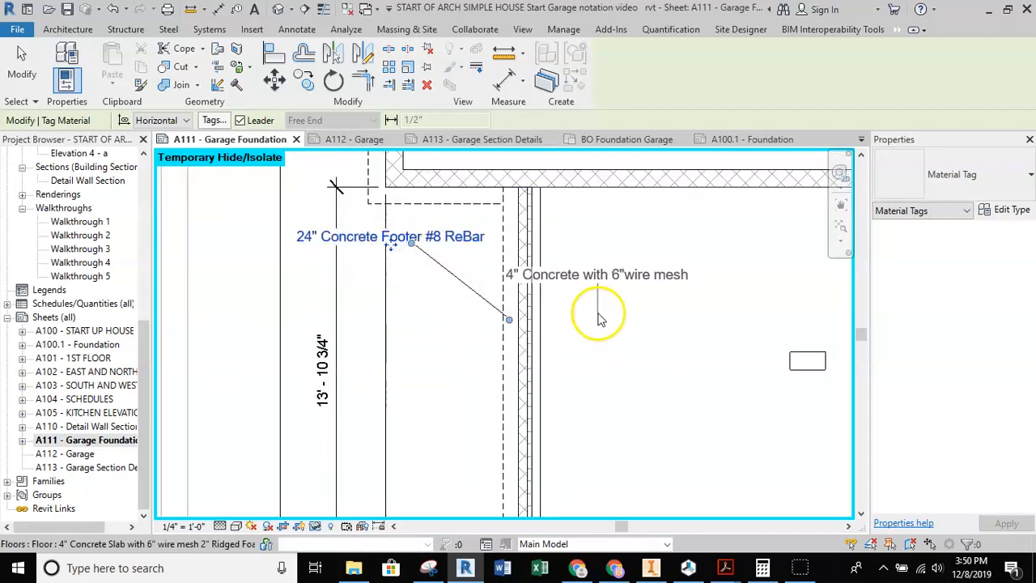
Tag the outer layer of the garage's left wall as 4 x 8 x 16 Solid CMU, below the footer tag.
{"action": "middle_click_drag", "start_coordinate": [546, 376], "coordinate": [483, 280]}
{"action": "scroll", "coordinate": [464, 246], "scroll_direction": "up", "scroll_amount": 1}
{"action": "left_click", "coordinate": [462, 250]}
{"action": "middle_click_drag", "start_coordinate": [542, 201], "coordinate": [515, 272]}
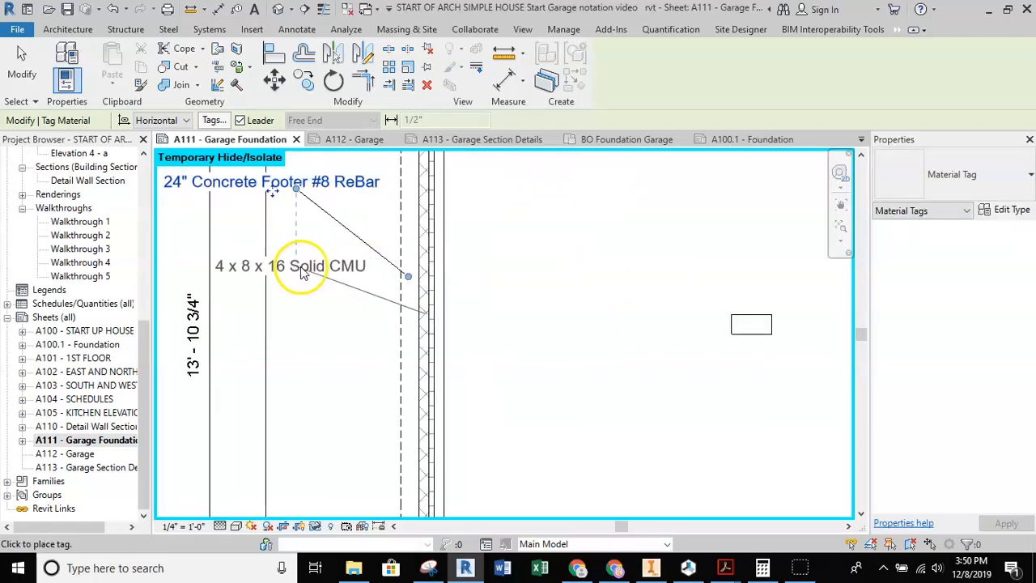
{"action": "left_click", "coordinate": [285, 274]}
Tag the insulation layer of the left wall as 2" Ridged Foam Insulation, below the solid CMU tag.
{"action": "scroll", "coordinate": [409, 324], "scroll_direction": "up", "scroll_amount": 1}
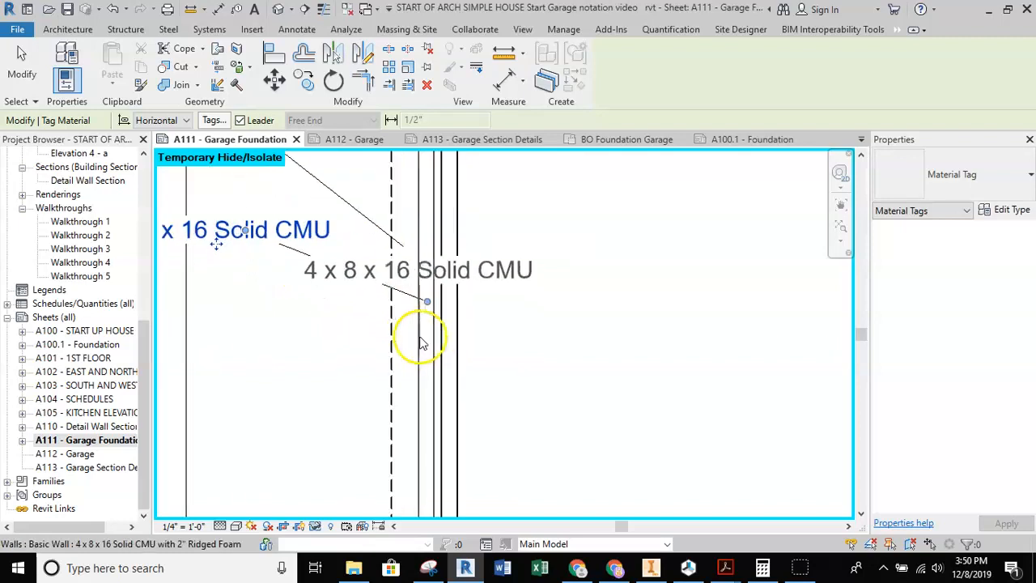
{"action": "left_click", "coordinate": [439, 356]}
{"action": "middle_click_drag", "start_coordinate": [366, 347], "coordinate": [493, 263]}
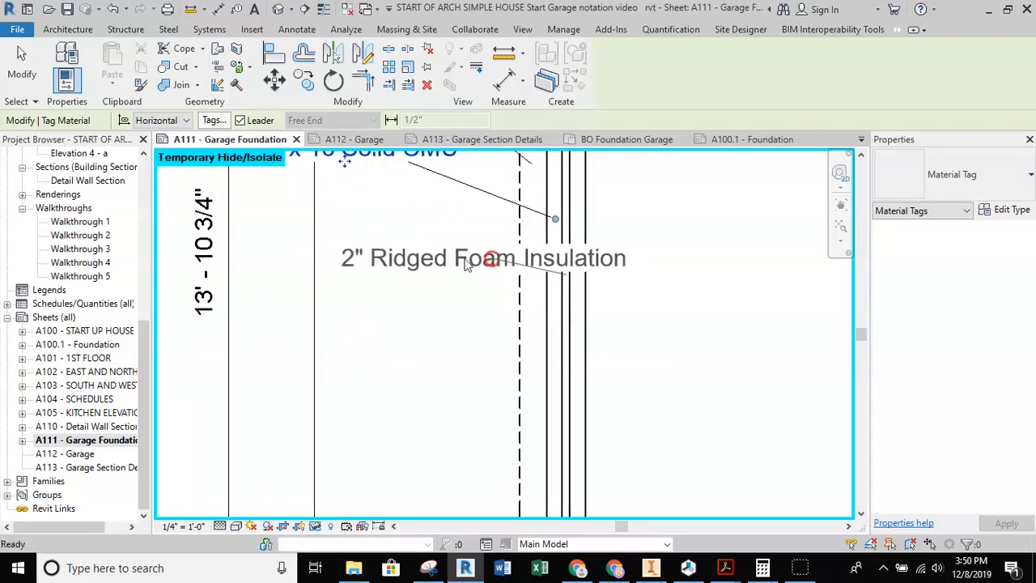
{"action": "left_click", "coordinate": [374, 224]}
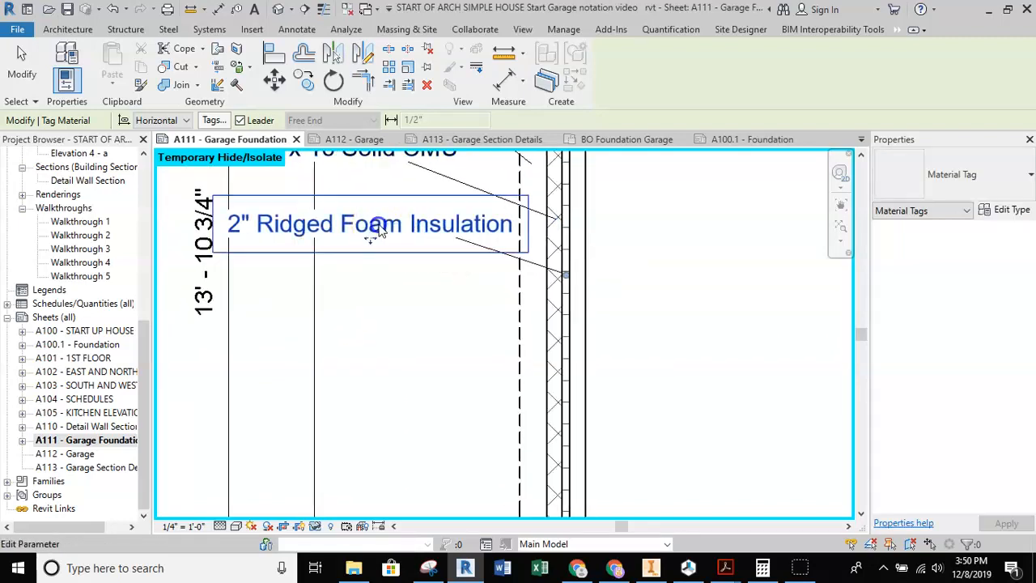
Add a material tag with leader, 4" Concrete with 6"wire mesh, to the garage floor slab near the pier, and end tagging.
{"action": "scroll", "coordinate": [407, 268], "scroll_direction": "down", "scroll_amount": 2}
{"action": "scroll", "coordinate": [410, 308], "scroll_direction": "down", "scroll_amount": 2}
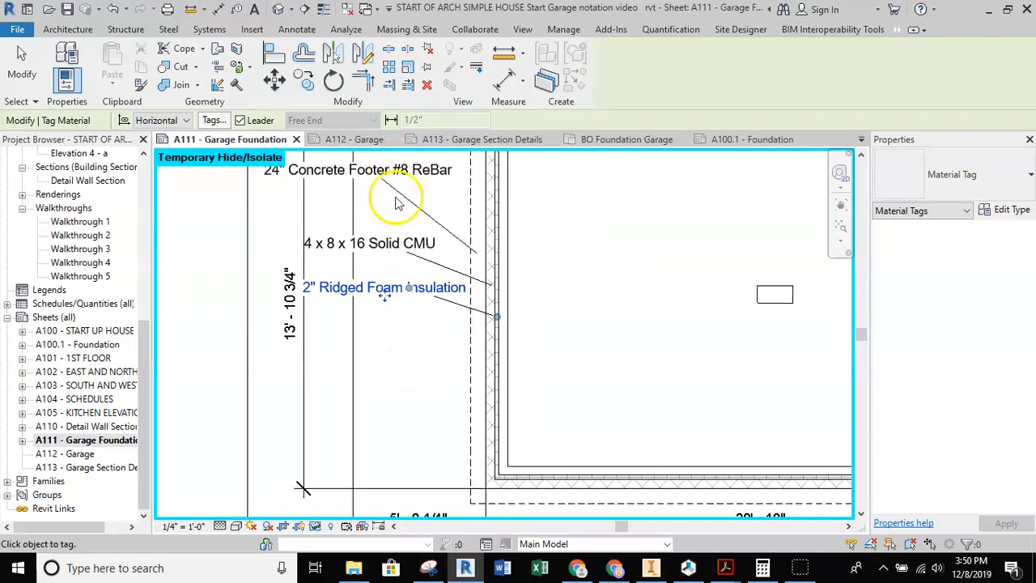
{"action": "middle_click_drag", "start_coordinate": [522, 329], "coordinate": [532, 241]}
{"action": "scroll", "coordinate": [523, 283], "scroll_direction": "up", "scroll_amount": 1}
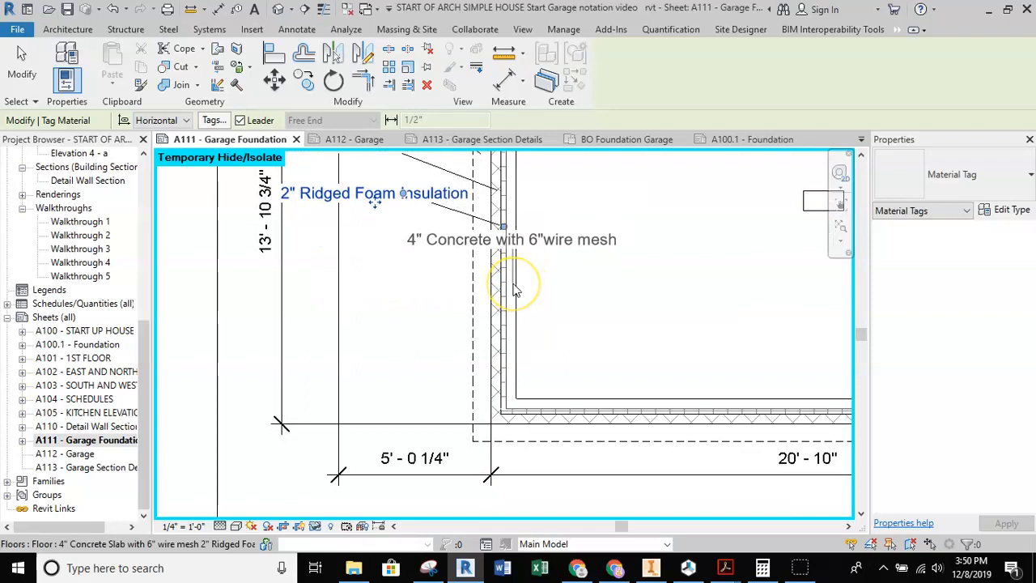
{"action": "scroll", "coordinate": [635, 292], "scroll_direction": "down", "scroll_amount": 1}
{"action": "middle_click_drag", "start_coordinate": [674, 305], "coordinate": [569, 364]}
{"action": "left_click", "coordinate": [603, 281]}
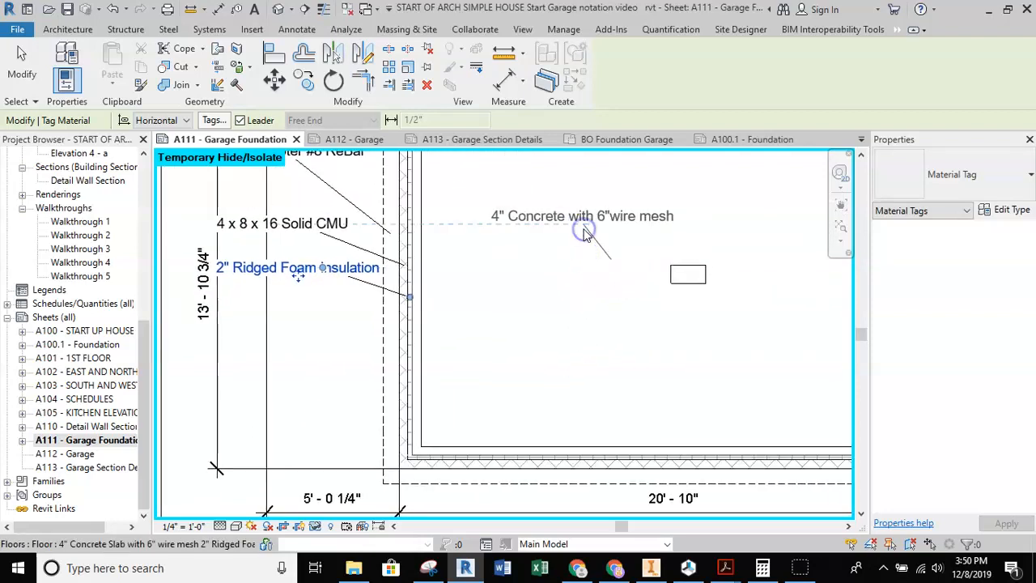
{"action": "left_click", "coordinate": [584, 229]}
{"action": "left_click", "coordinate": [571, 227]}
{"action": "key", "text": "Escape"}
{"action": "key", "text": "Escape"}
Select the elements at the garage's lower-left corner, filter the selection to Floors only, and temporarily hide the floors in the view.
{"action": "middle_click_drag", "start_coordinate": [553, 335], "coordinate": [609, 245]}
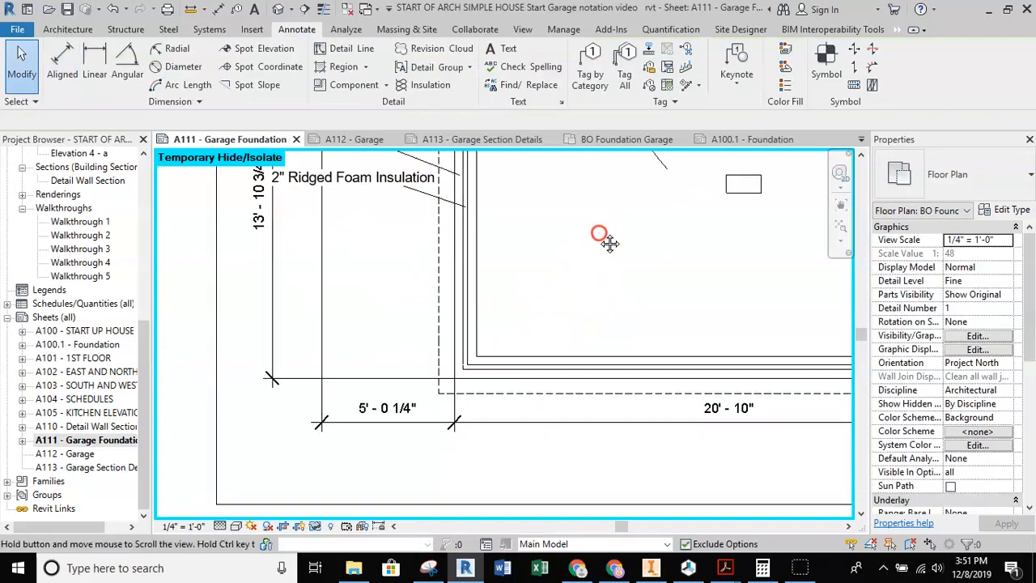
{"action": "scroll", "coordinate": [476, 359], "scroll_direction": "up", "scroll_amount": 2}
{"action": "scroll", "coordinate": [476, 359], "scroll_direction": "down", "scroll_amount": 1}
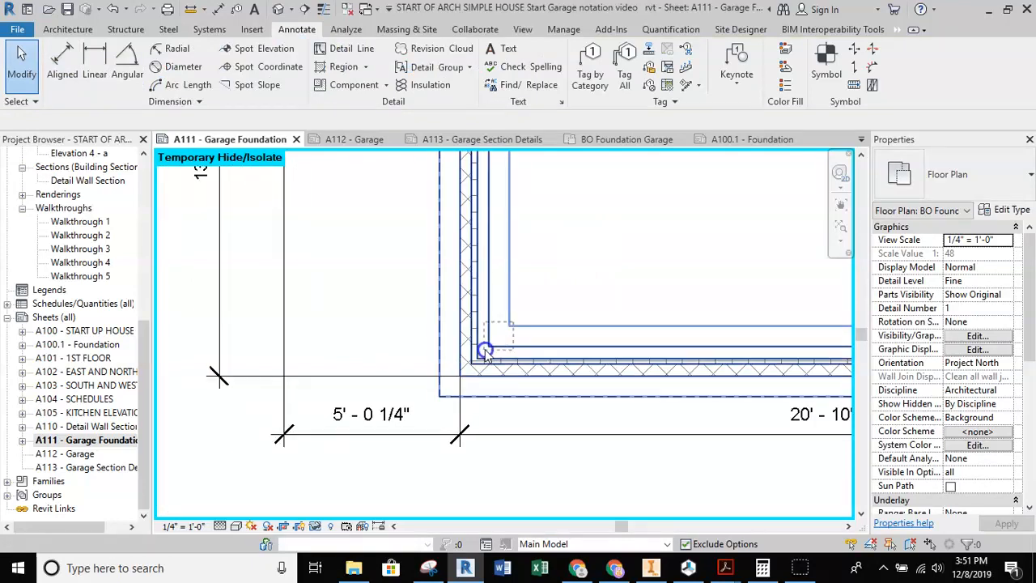
{"action": "left_click", "coordinate": [470, 371]}
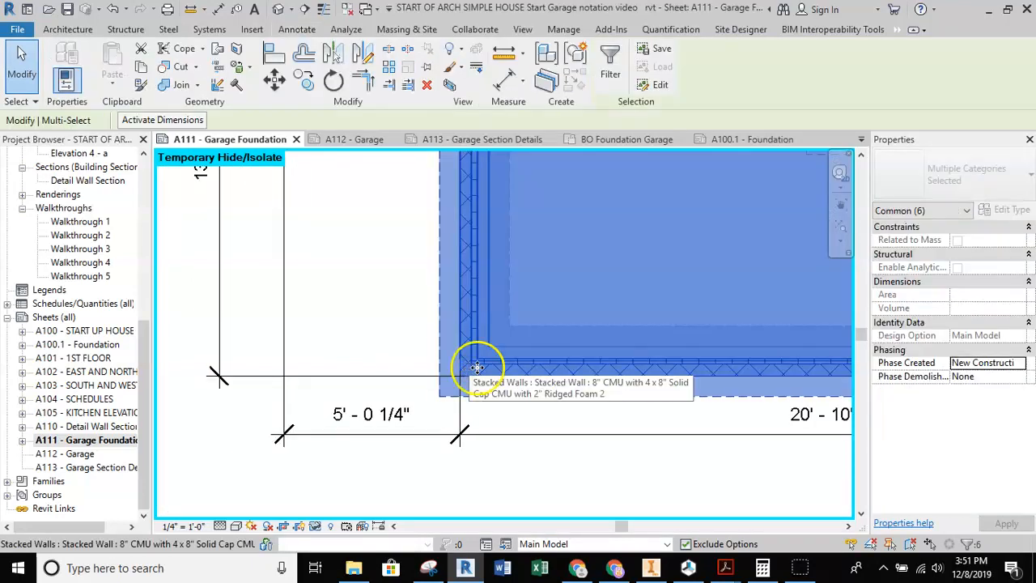
{"action": "left_click", "coordinate": [610, 78]}
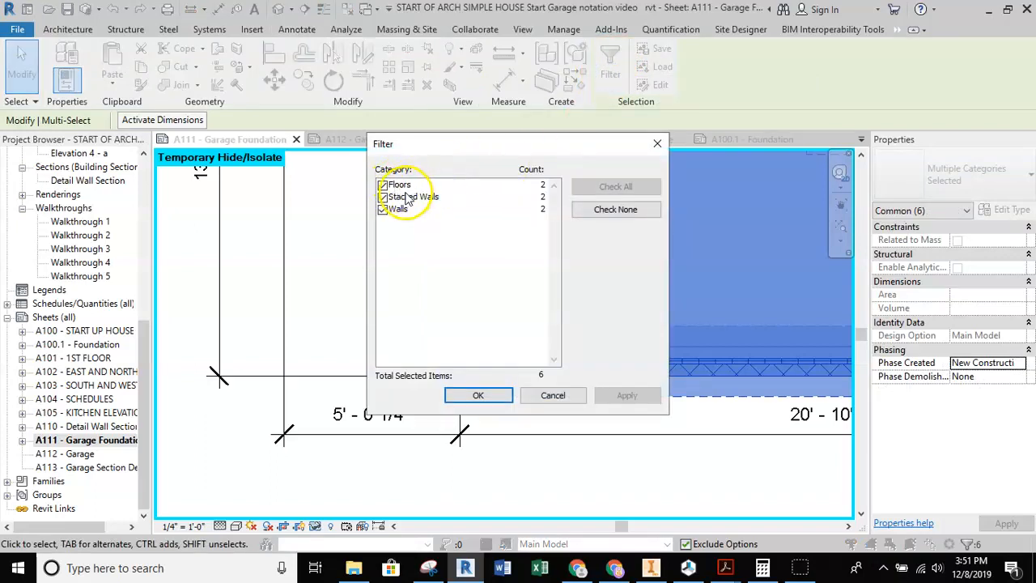
{"action": "left_click", "coordinate": [385, 210]}
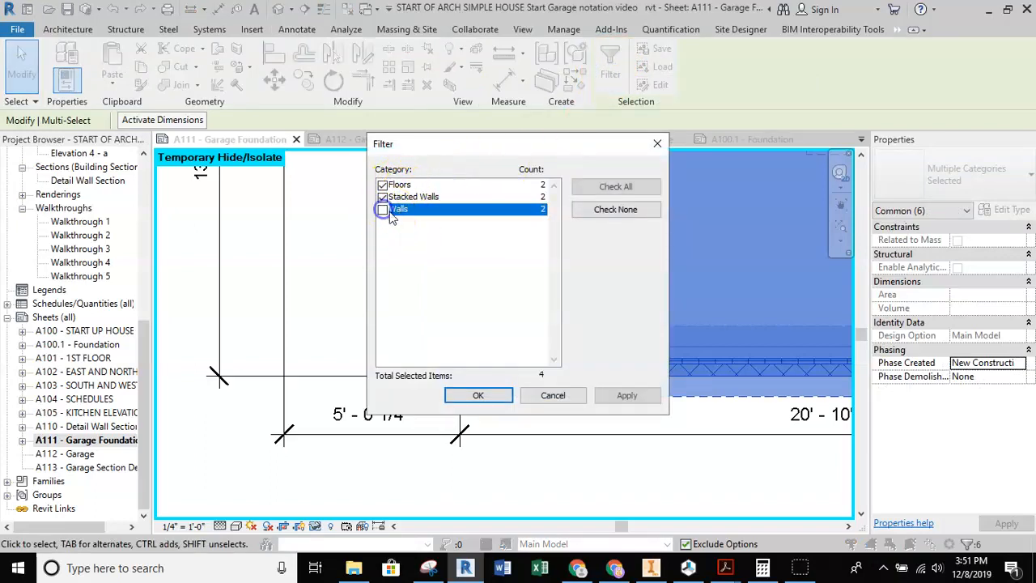
{"action": "left_click", "coordinate": [384, 198]}
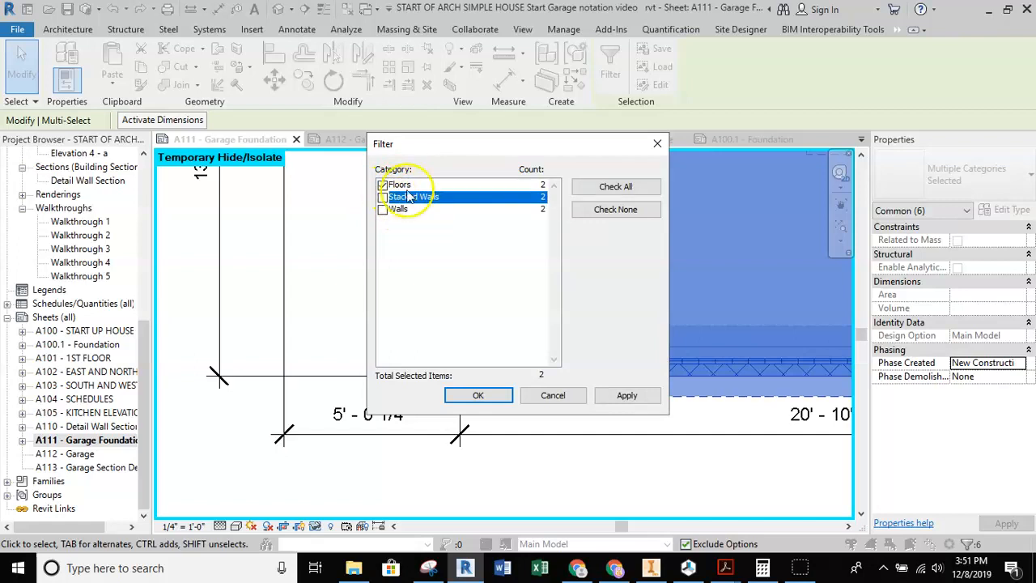
{"action": "left_click", "coordinate": [480, 396]}
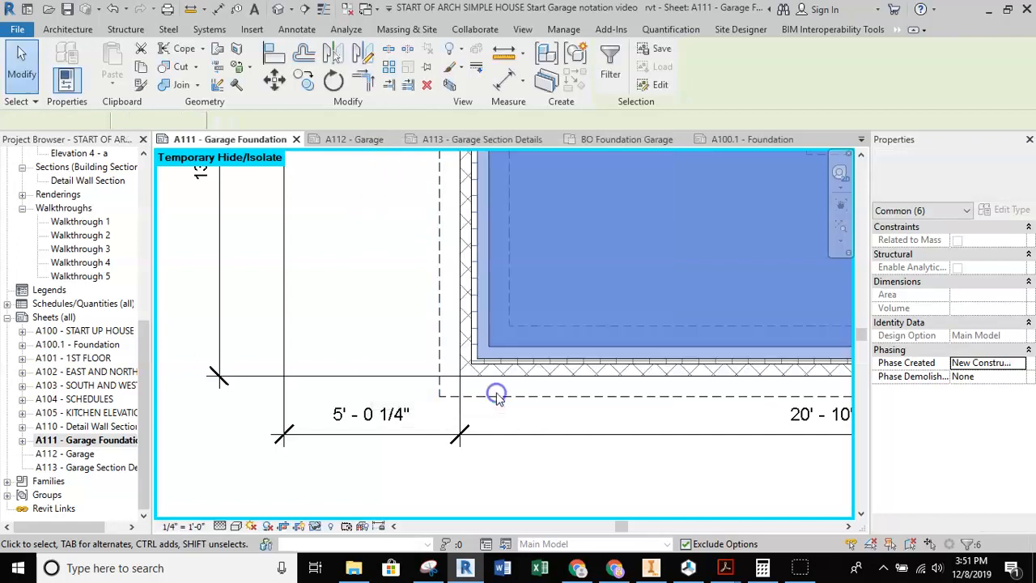
{"action": "left_click", "coordinate": [318, 527]}
{"action": "left_click", "coordinate": [335, 489]}
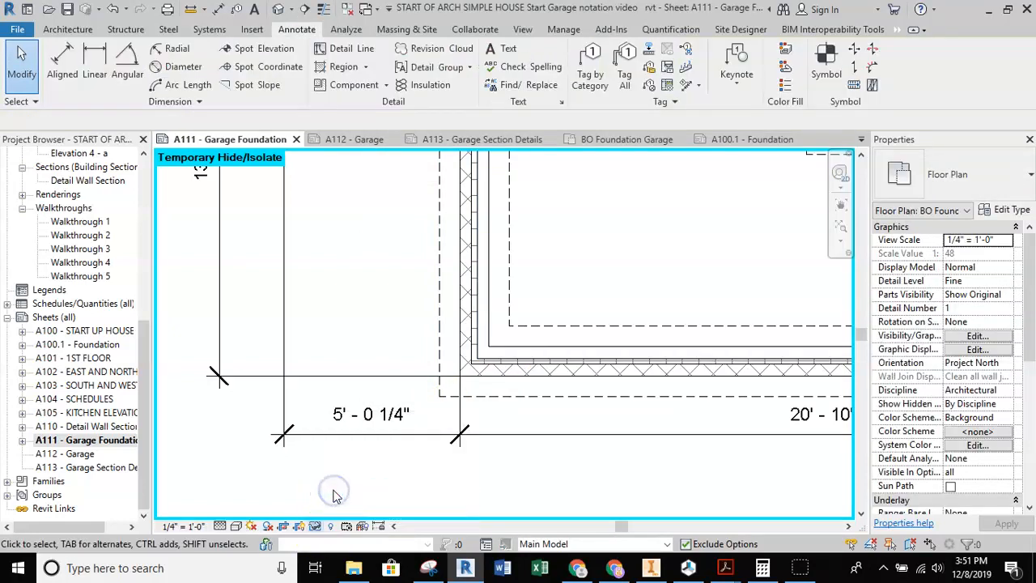
{"action": "left_click", "coordinate": [650, 86]}
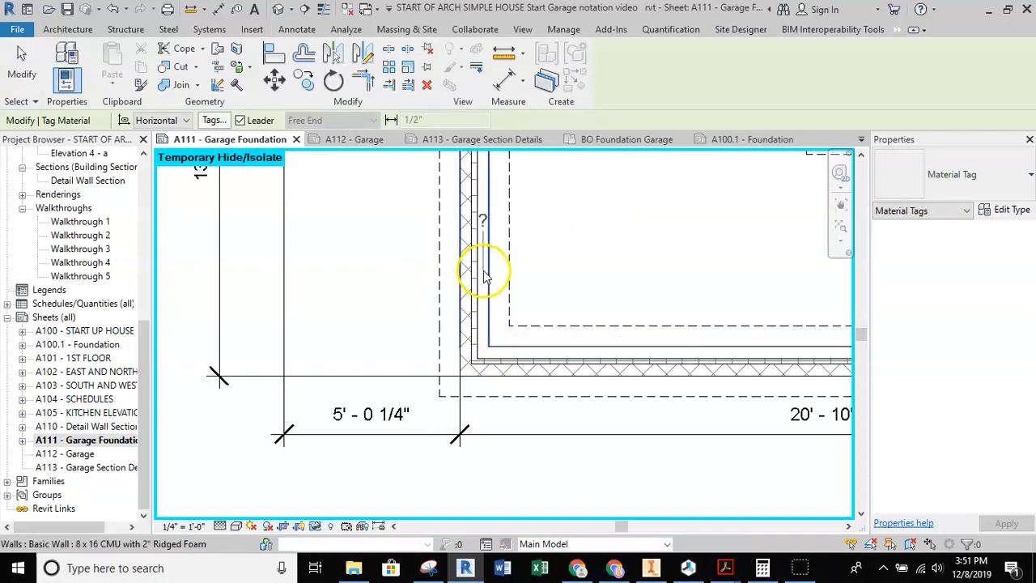
{"action": "key", "text": "Escape"}
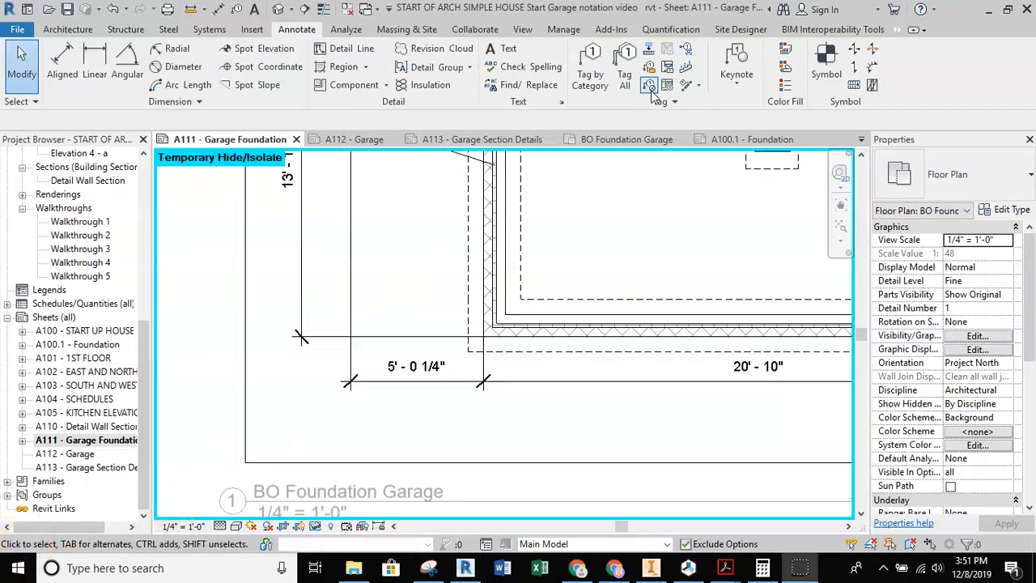
{"action": "left_click", "coordinate": [651, 87]}
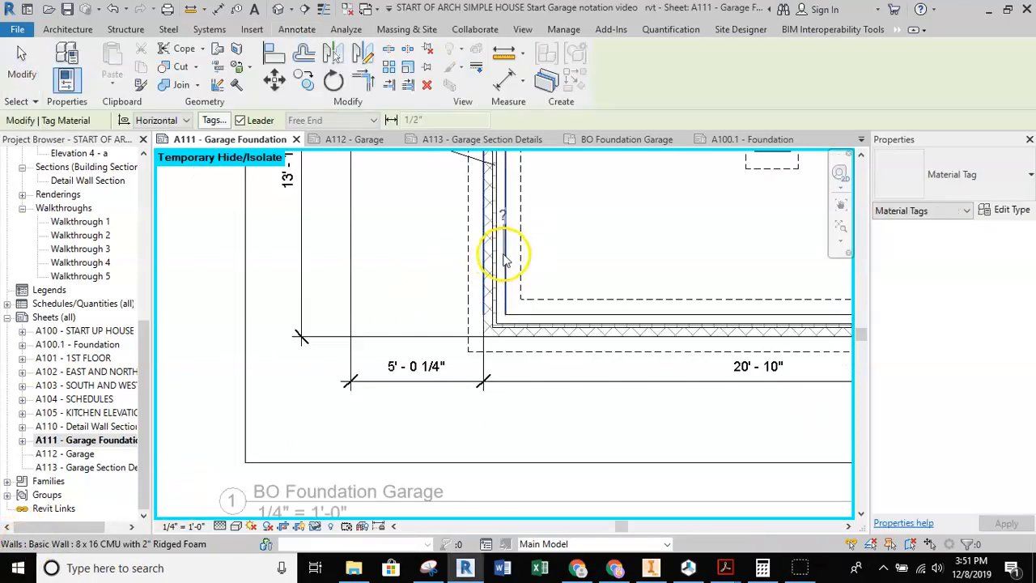
{"action": "scroll", "coordinate": [571, 242], "scroll_direction": "down", "scroll_amount": 1}
{"action": "middle_click_drag", "start_coordinate": [580, 234], "coordinate": [528, 325]}
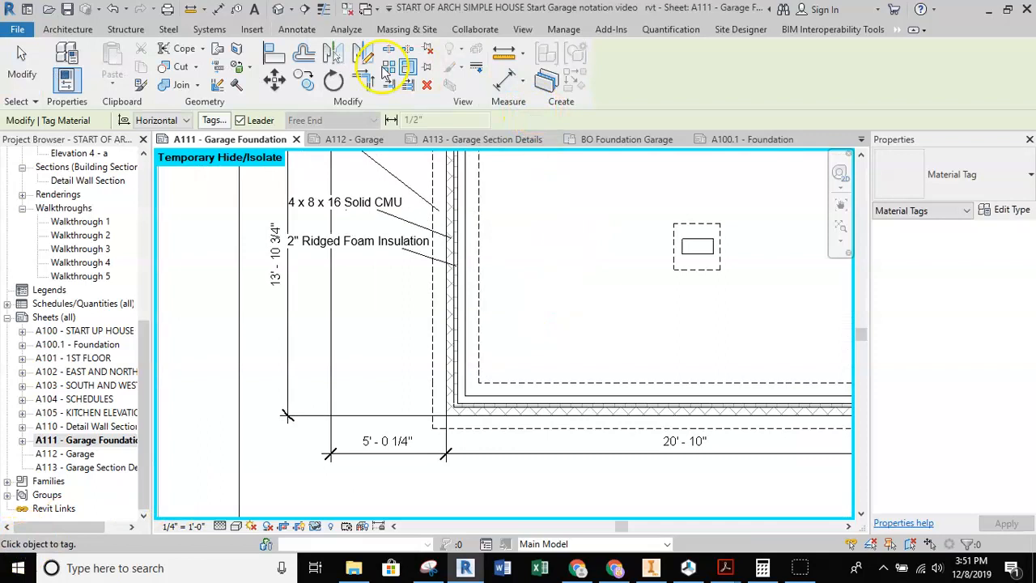
Add a text note with a one-segment leader reading 8 x 16 CMU, pointing to the inner block layer of the garage's left wall.
{"action": "left_click", "coordinate": [297, 30]}
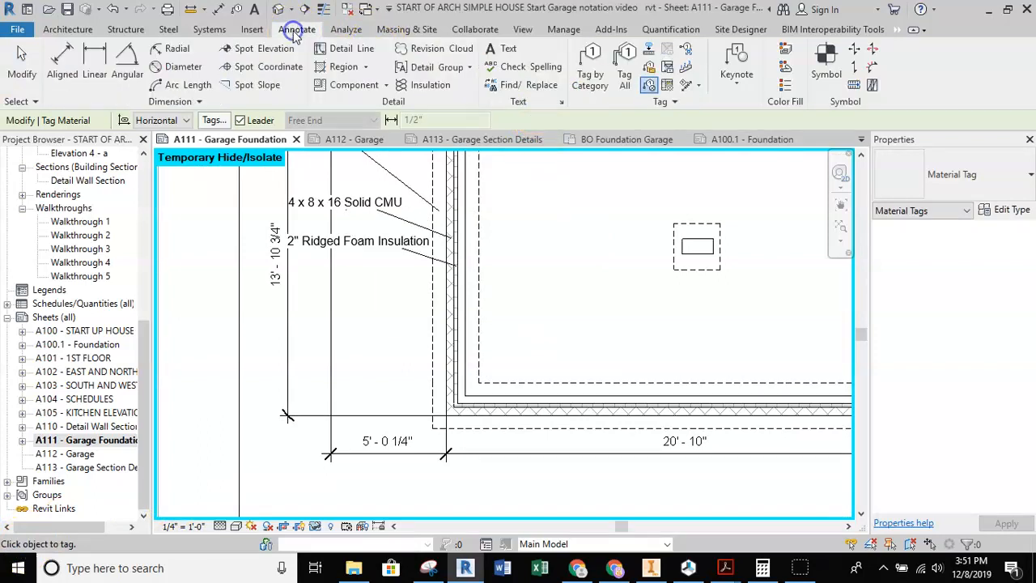
{"action": "left_click", "coordinate": [506, 51]}
{"action": "left_click", "coordinate": [640, 52]}
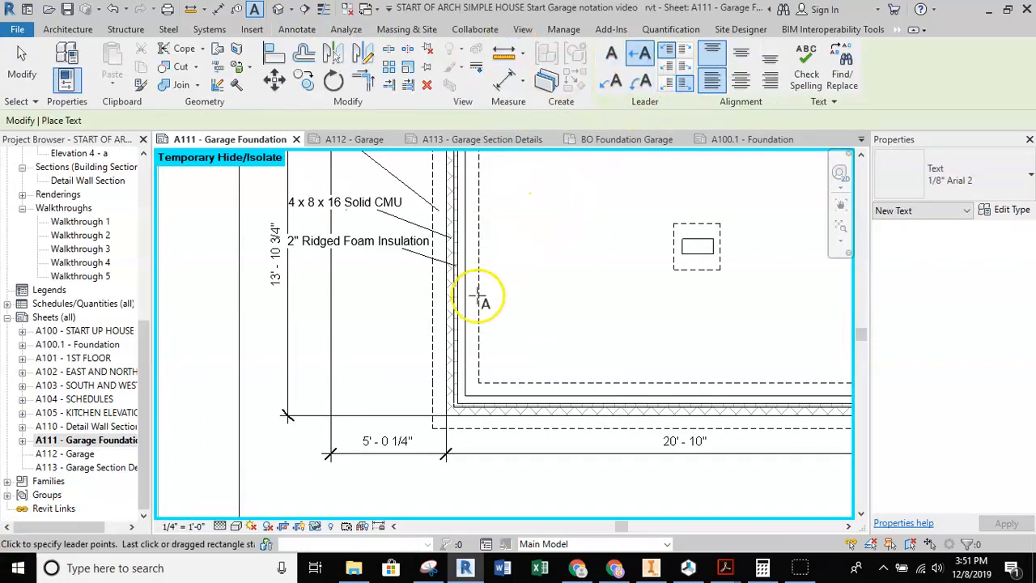
{"action": "left_click", "coordinate": [461, 317]}
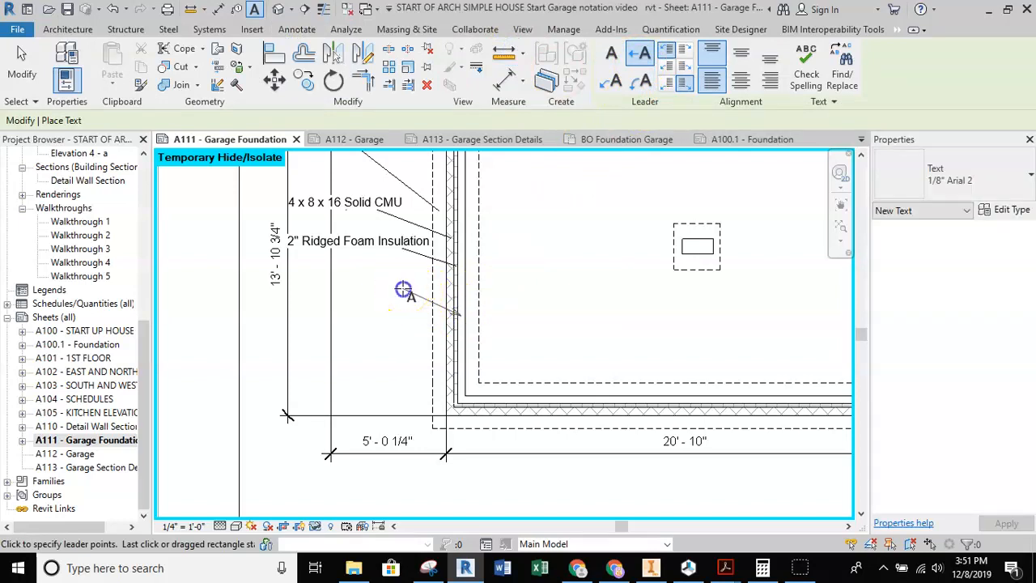
{"action": "left_click", "coordinate": [404, 290]}
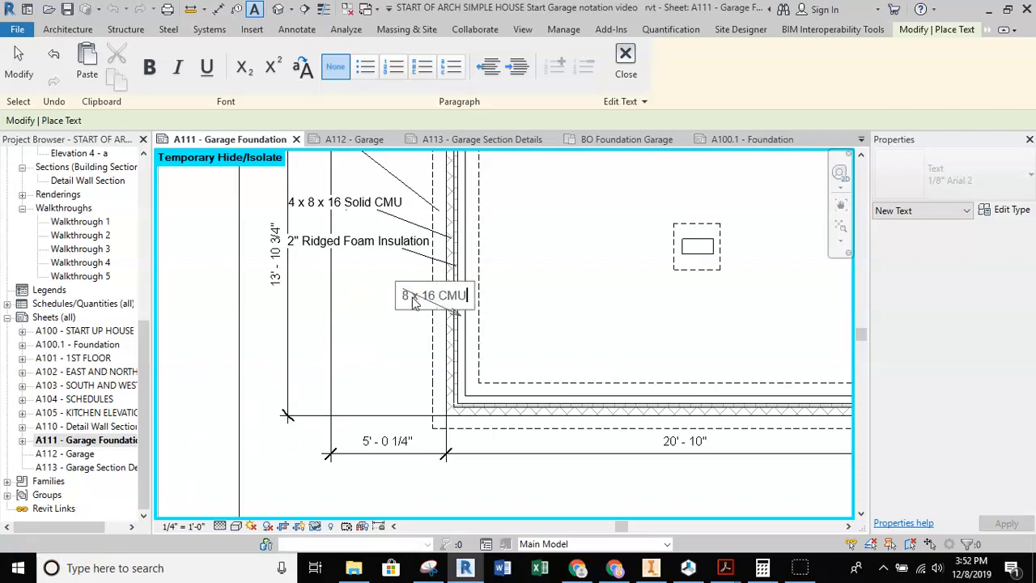
{"action": "left_click", "coordinate": [503, 251]}
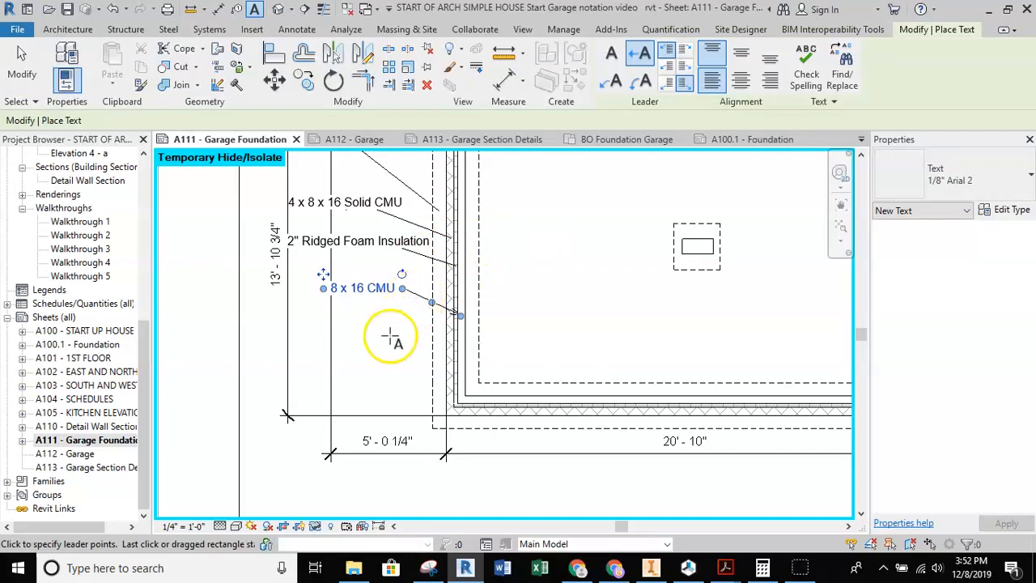
{"action": "middle_click_drag", "start_coordinate": [478, 293], "coordinate": [442, 347]}
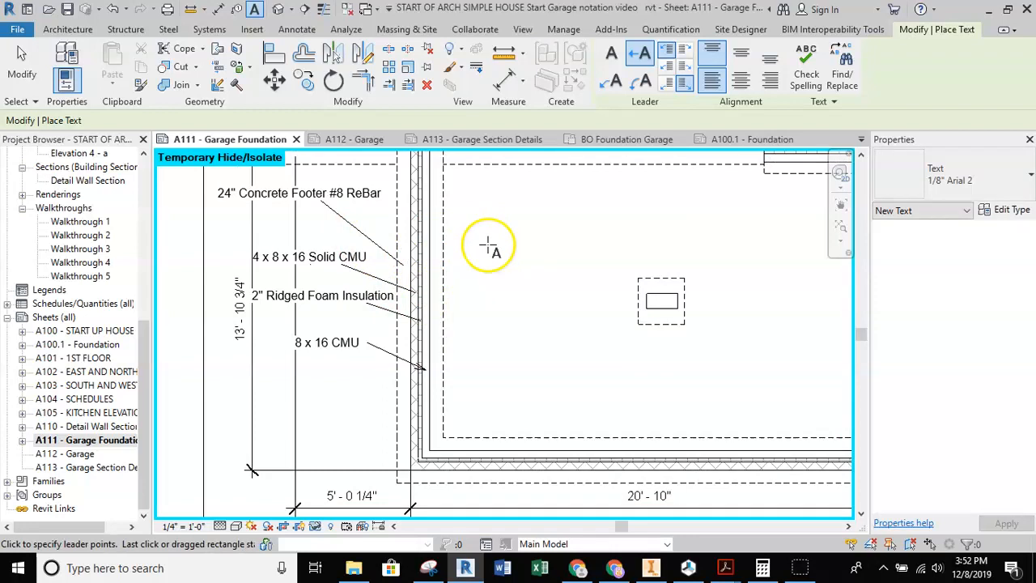
{"action": "key", "text": "Escape"}
Move the leader end of the 24" Concrete Footer #8 ReBar tag higher along the left footer, clear of the solid CMU tag.
{"action": "left_click", "coordinate": [385, 253]}
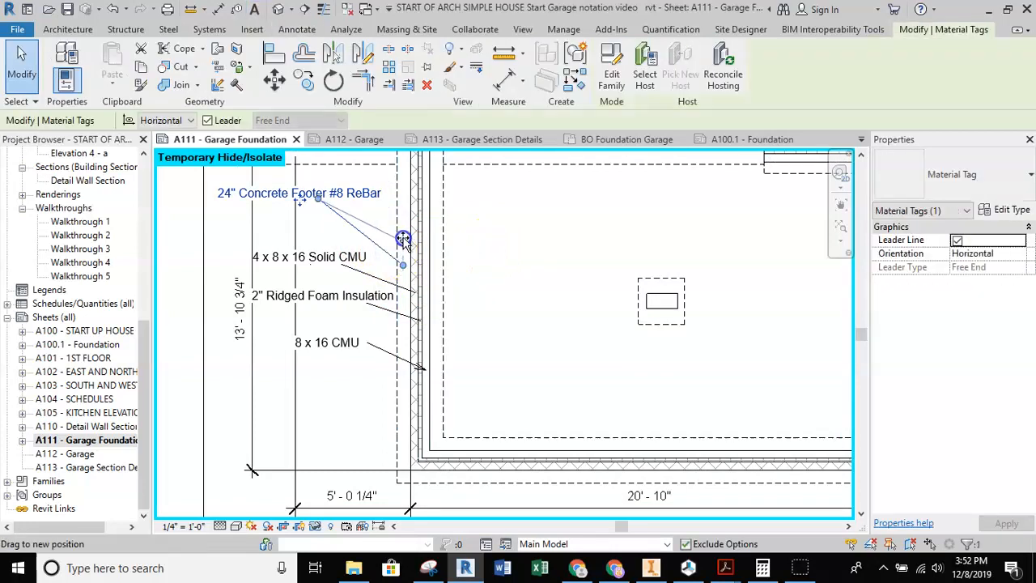
{"action": "left_click_drag", "start_coordinate": [403, 239], "coordinate": [404, 238]}
{"action": "left_click", "coordinate": [471, 254]}
{"action": "scroll", "coordinate": [471, 254], "scroll_direction": "down", "scroll_amount": 1}
{"action": "middle_click_drag", "start_coordinate": [546, 292], "coordinate": [453, 308]}
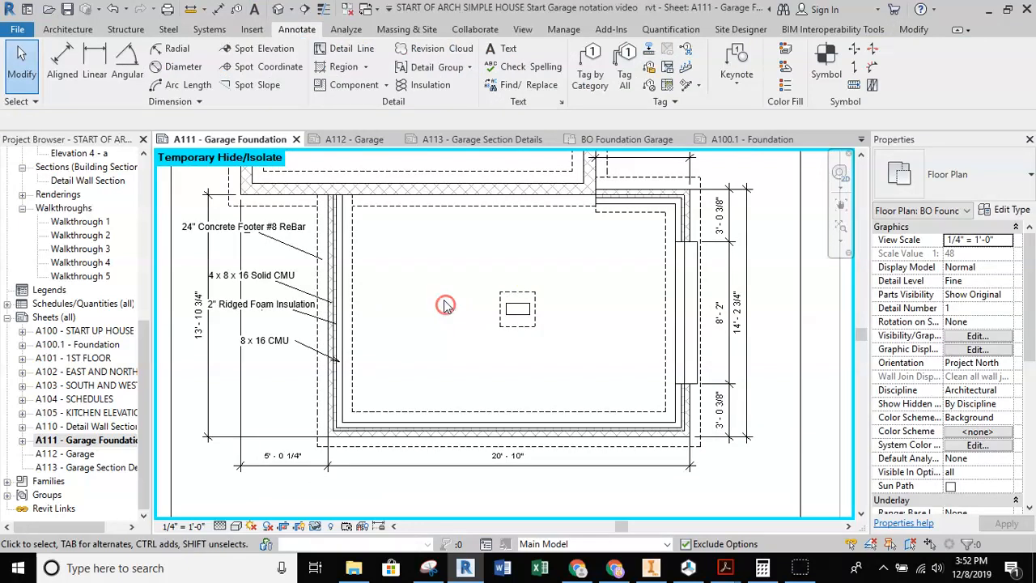
Check the section line on the rubric's garage drawing in the browser, return to Revit and draw a horizontal section across the garage below the pier.
{"action": "left_click", "coordinate": [593, 571]}
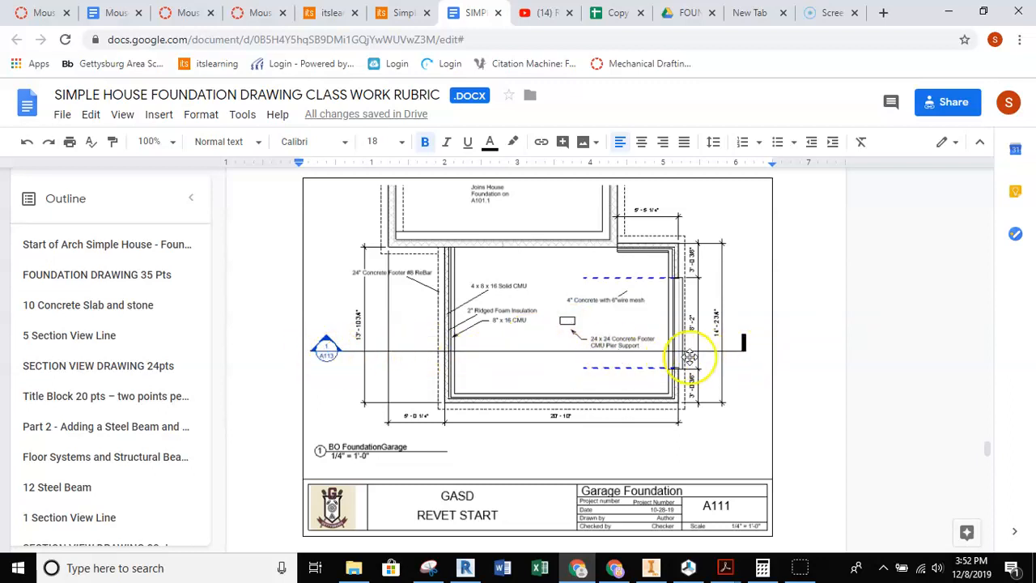
{"action": "mouse_move", "coordinate": [466, 569]}
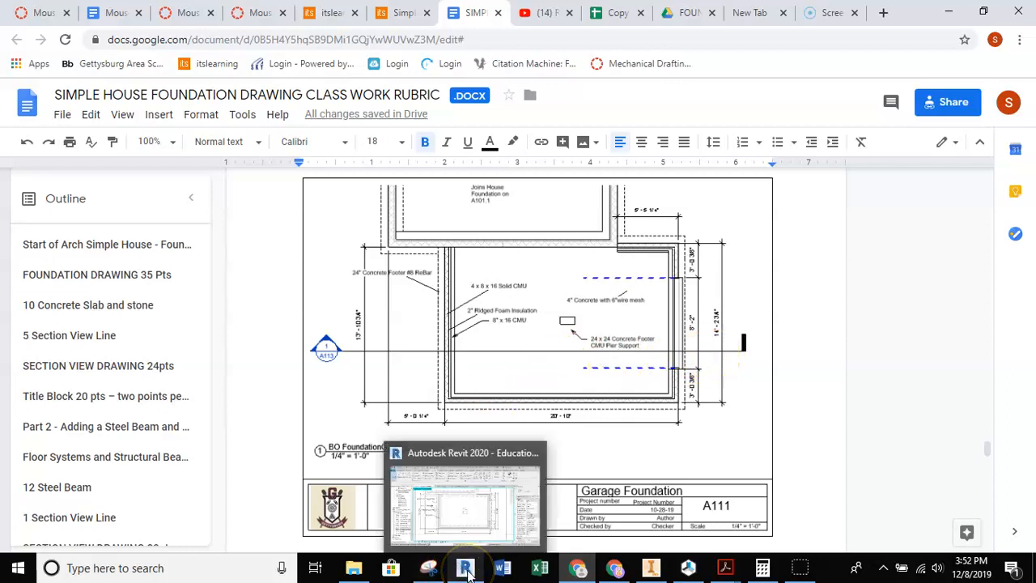
{"action": "left_click", "coordinate": [472, 527]}
{"action": "scroll", "coordinate": [397, 350], "scroll_direction": "down", "scroll_amount": 3}
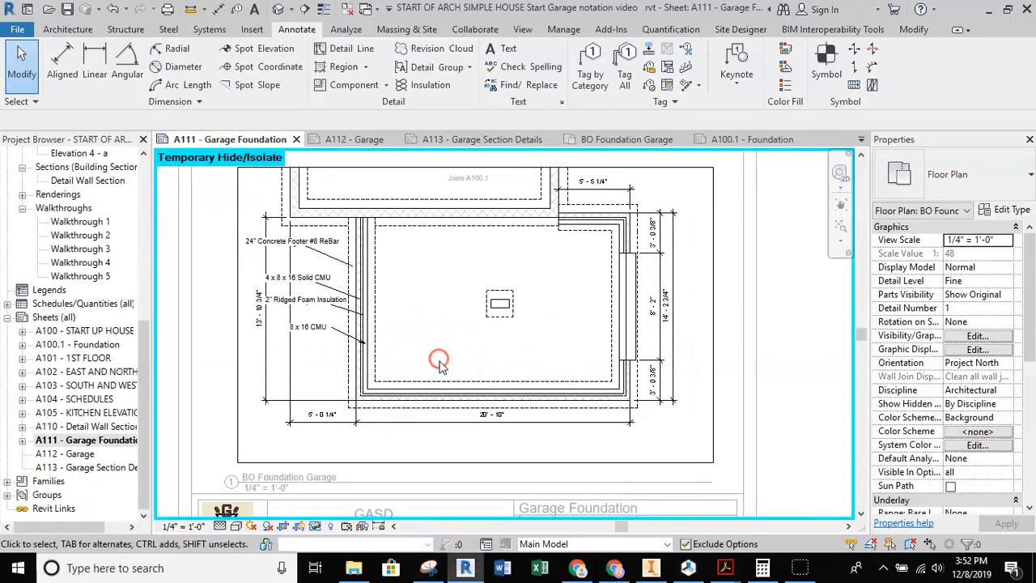
{"action": "left_click", "coordinate": [69, 30]}
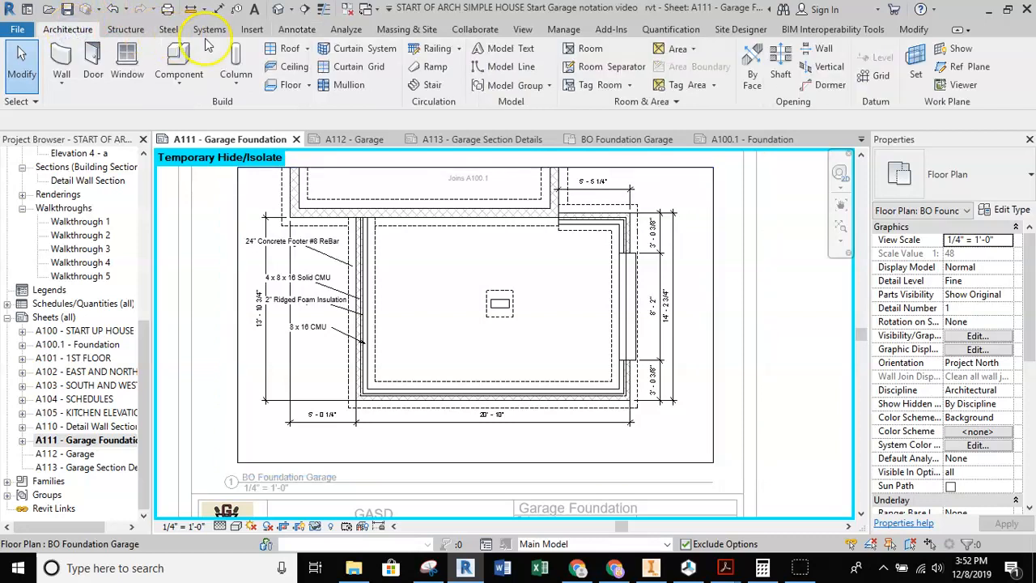
{"action": "left_click", "coordinate": [524, 30]}
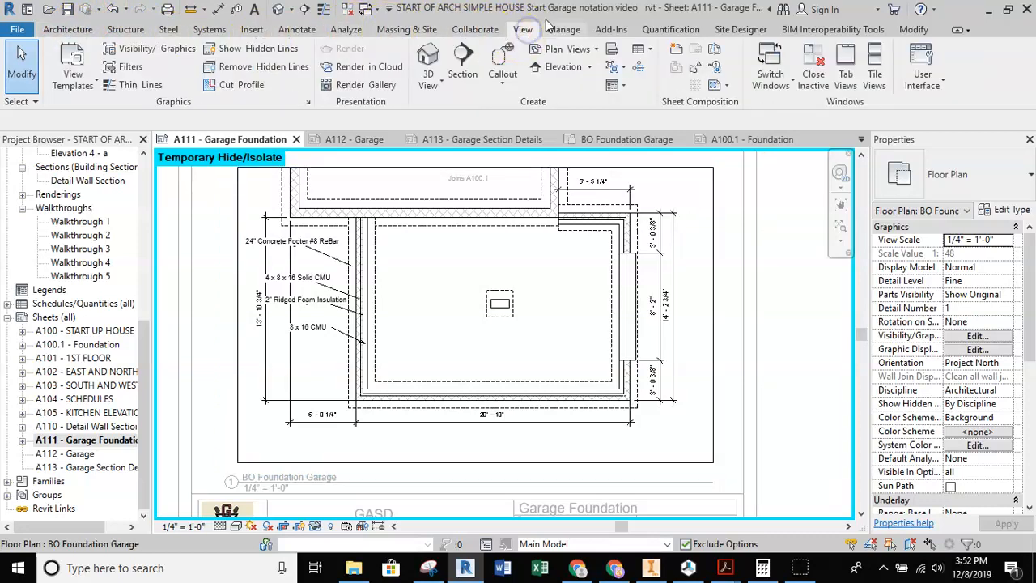
{"action": "left_click", "coordinate": [463, 63]}
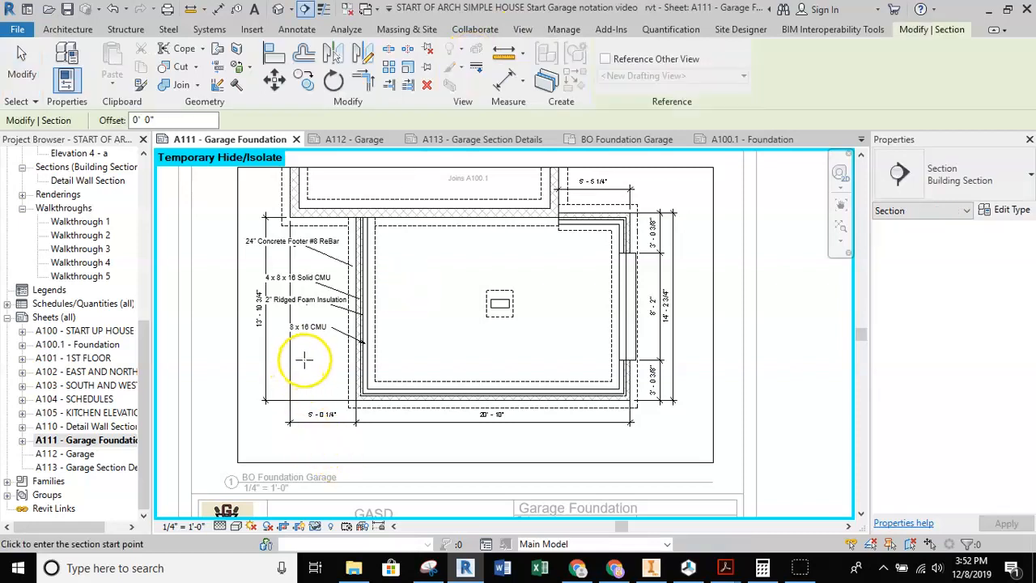
{"action": "left_click", "coordinate": [293, 360]}
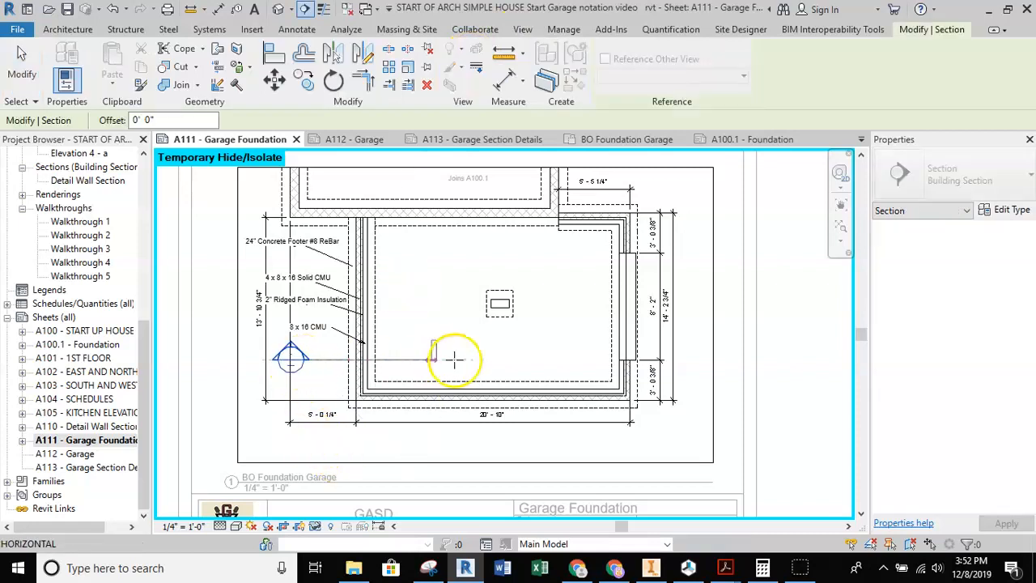
{"action": "left_click", "coordinate": [689, 354]}
Reduce the new section's view depth to about 2'-6" above its cut line.
{"action": "scroll", "coordinate": [599, 352], "scroll_direction": "down", "scroll_amount": 1}
{"action": "scroll", "coordinate": [593, 344], "scroll_direction": "down", "scroll_amount": 3}
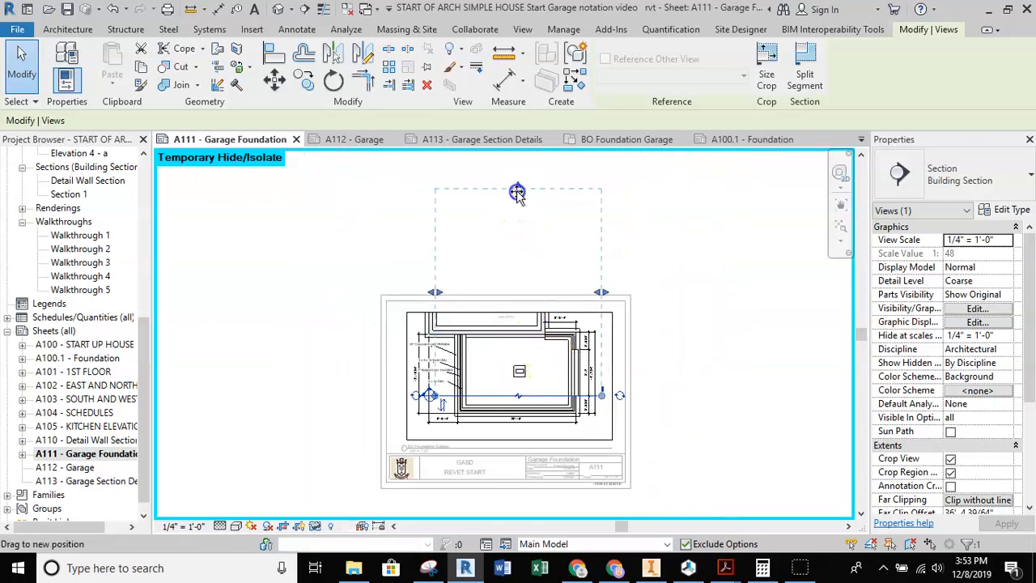
{"action": "left_click_drag", "start_coordinate": [517, 193], "coordinate": [523, 301]}
{"action": "left_click_drag", "start_coordinate": [536, 382], "coordinate": [534, 386]}
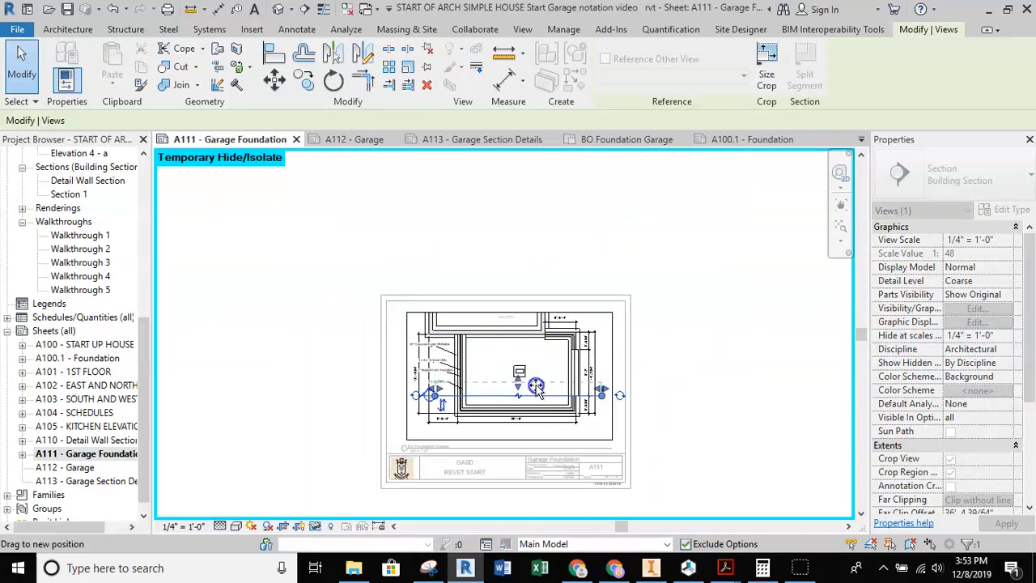
{"action": "scroll", "coordinate": [528, 395], "scroll_direction": "up", "scroll_amount": 3}
{"action": "scroll", "coordinate": [543, 394], "scroll_direction": "up", "scroll_amount": 2}
{"action": "left_click", "coordinate": [541, 391]}
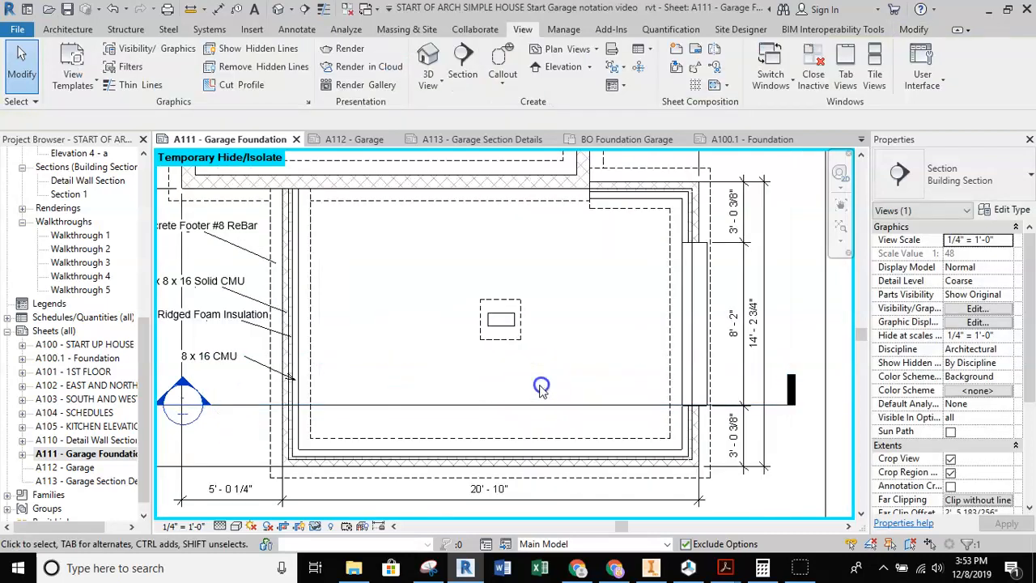
Move the section line up slightly to cross the garage door opening and extend its view depth to about 4'-4", past the pier.
{"action": "left_click", "coordinate": [529, 405]}
{"action": "left_click_drag", "start_coordinate": [536, 393], "coordinate": [526, 394]}
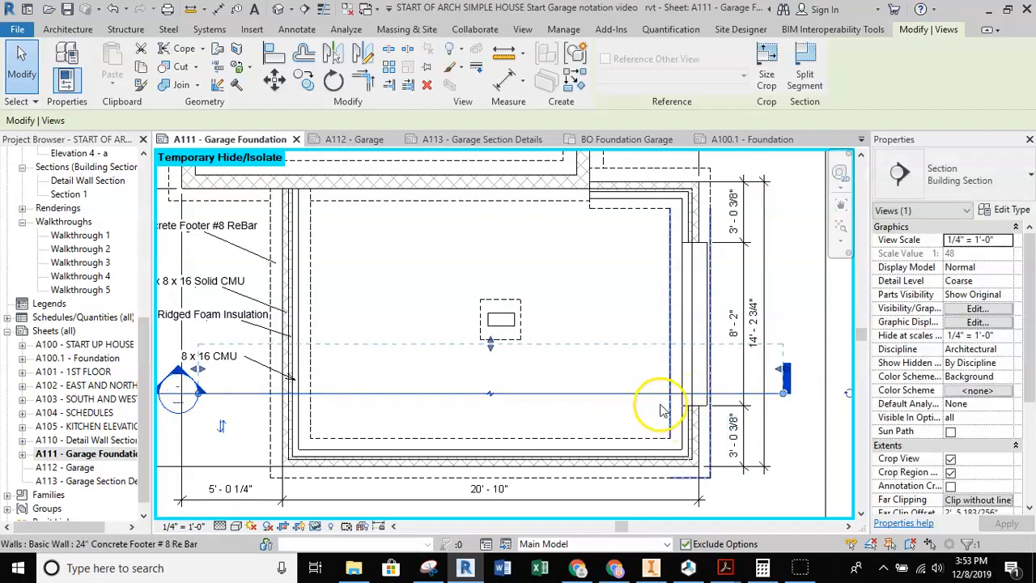
{"action": "left_click_drag", "start_coordinate": [491, 341], "coordinate": [491, 306]}
{"action": "left_click", "coordinate": [503, 365]}
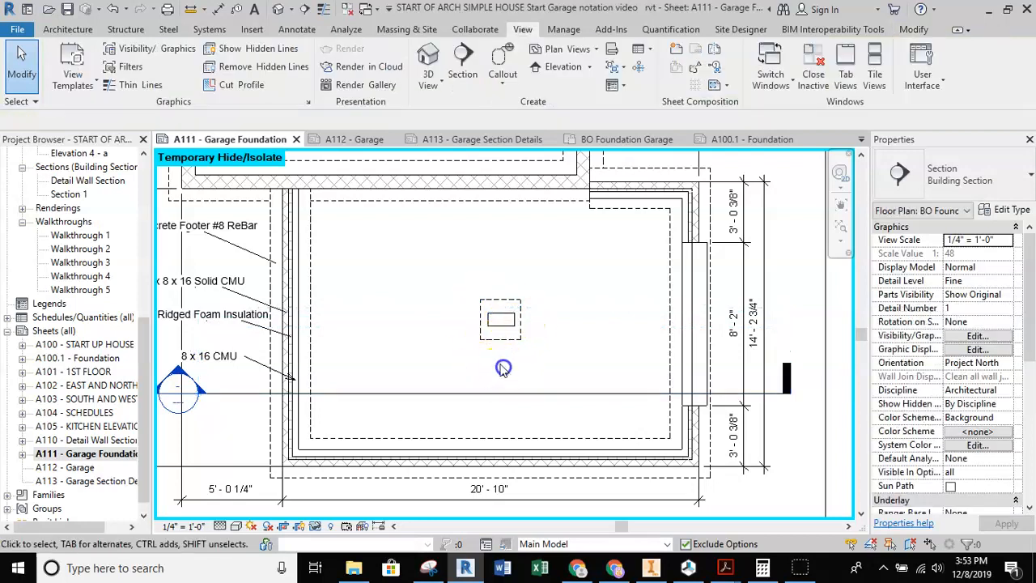
{"action": "scroll", "coordinate": [489, 346], "scroll_direction": "down", "scroll_amount": 1}
{"action": "middle_click_drag", "start_coordinate": [448, 353], "coordinate": [489, 346]}
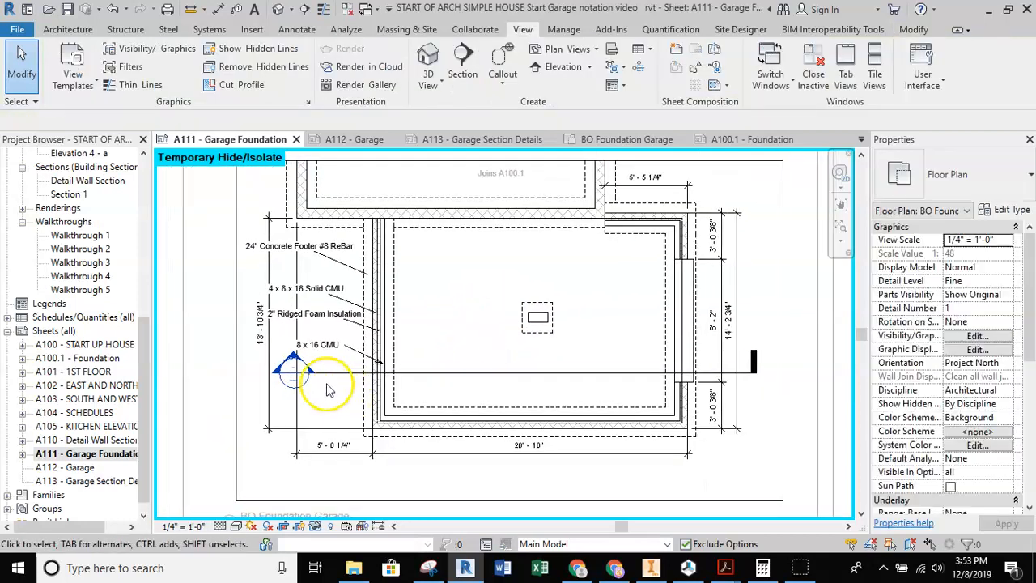
Open the new section's view and raise the top of the foundation wall under the garage door to the underside of the slab edge.
{"action": "double_click", "coordinate": [306, 369]}
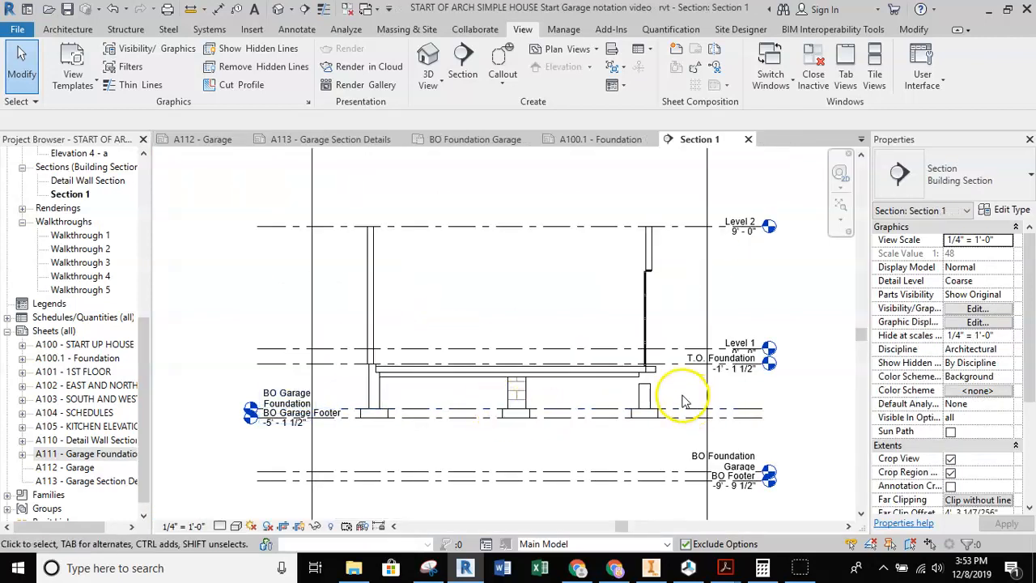
{"action": "scroll", "coordinate": [671, 393], "scroll_direction": "up", "scroll_amount": 4}
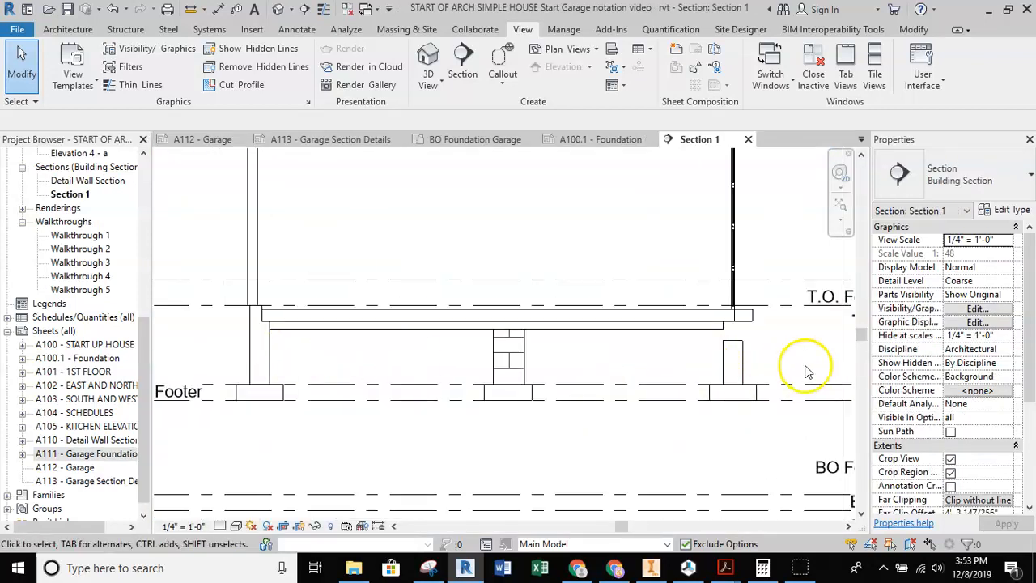
{"action": "scroll", "coordinate": [806, 371], "scroll_direction": "up", "scroll_amount": 3}
{"action": "left_click", "coordinate": [729, 377]}
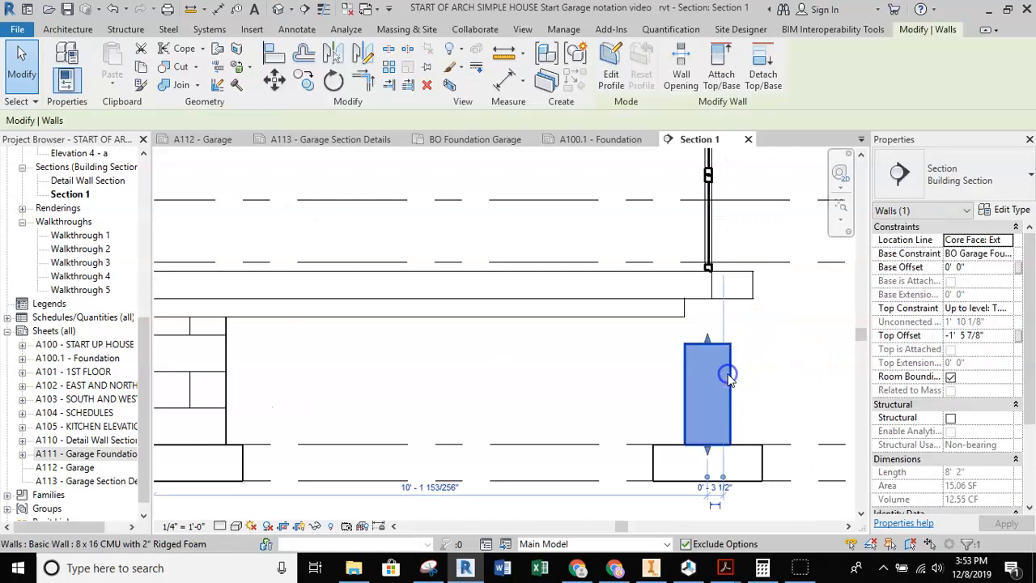
{"action": "scroll", "coordinate": [583, 392], "scroll_direction": "up", "scroll_amount": 3}
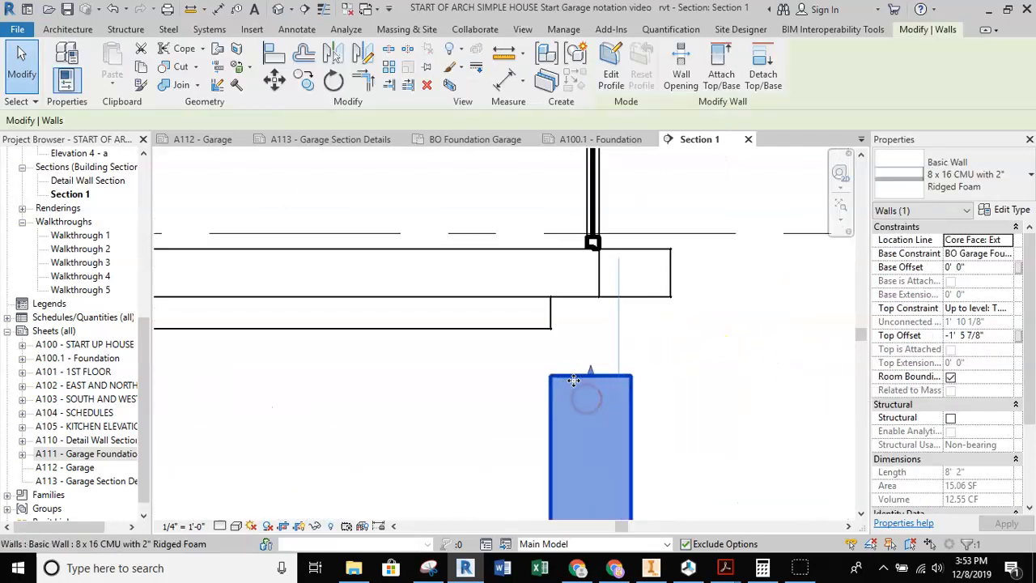
{"action": "scroll", "coordinate": [573, 380], "scroll_direction": "up", "scroll_amount": 1}
{"action": "left_click", "coordinate": [595, 371]}
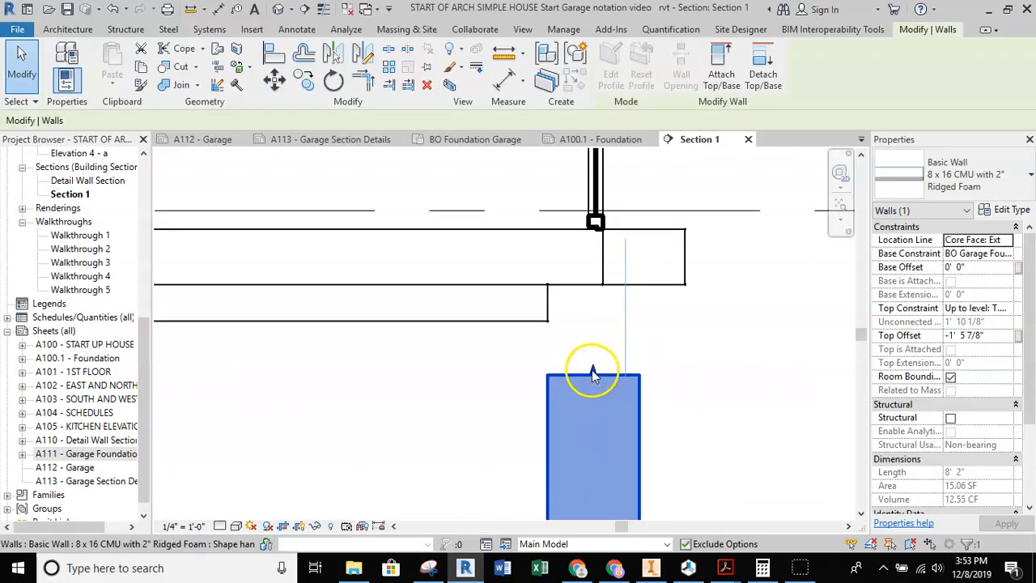
{"action": "left_click_drag", "start_coordinate": [592, 373], "coordinate": [592, 354]}
{"action": "left_click_drag", "start_coordinate": [595, 293], "coordinate": [597, 285]}
{"action": "left_click", "coordinate": [662, 352]}
Set the section view's detail level to Fine.
{"action": "scroll", "coordinate": [662, 352], "scroll_direction": "down", "scroll_amount": 1}
{"action": "scroll", "coordinate": [634, 334], "scroll_direction": "down", "scroll_amount": 3}
{"action": "middle_click_drag", "start_coordinate": [544, 415], "coordinate": [649, 381]}
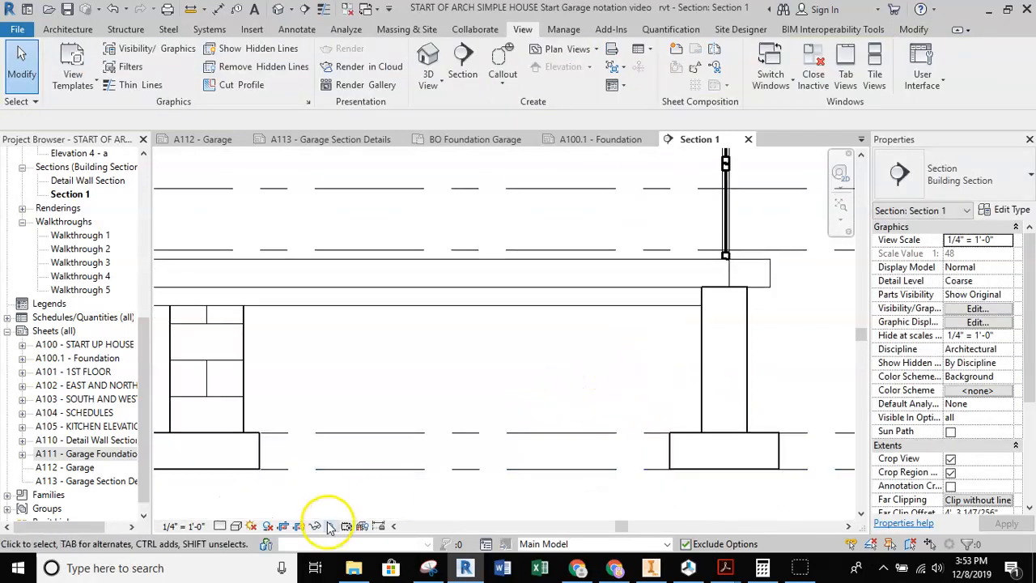
{"action": "left_click", "coordinate": [218, 527]}
{"action": "left_click", "coordinate": [239, 570]}
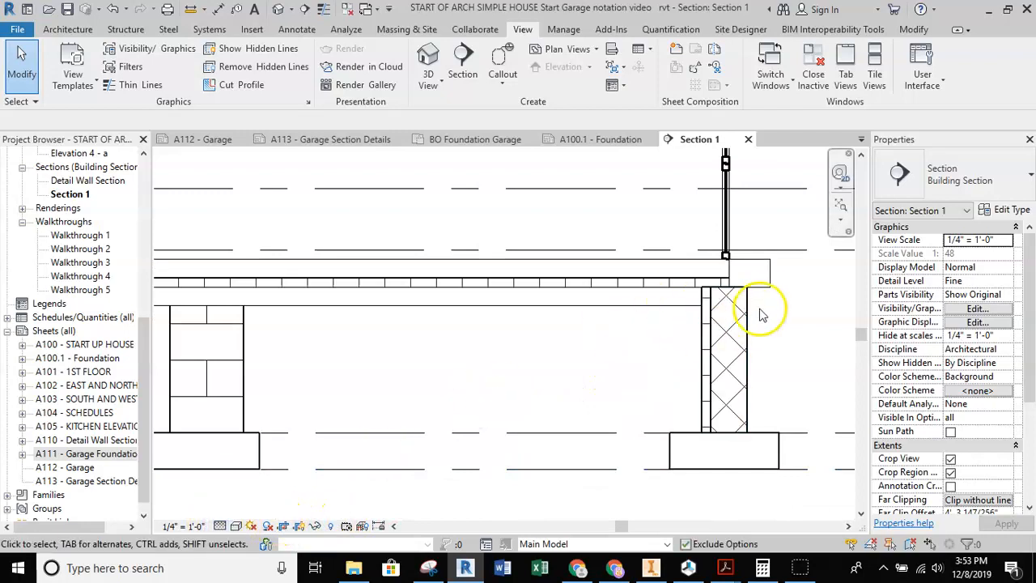
Shift the BO Garage Footer level head down with its elbow so it clears the BO Garage Foundation label.
{"action": "scroll", "coordinate": [751, 299], "scroll_direction": "down", "scroll_amount": 2}
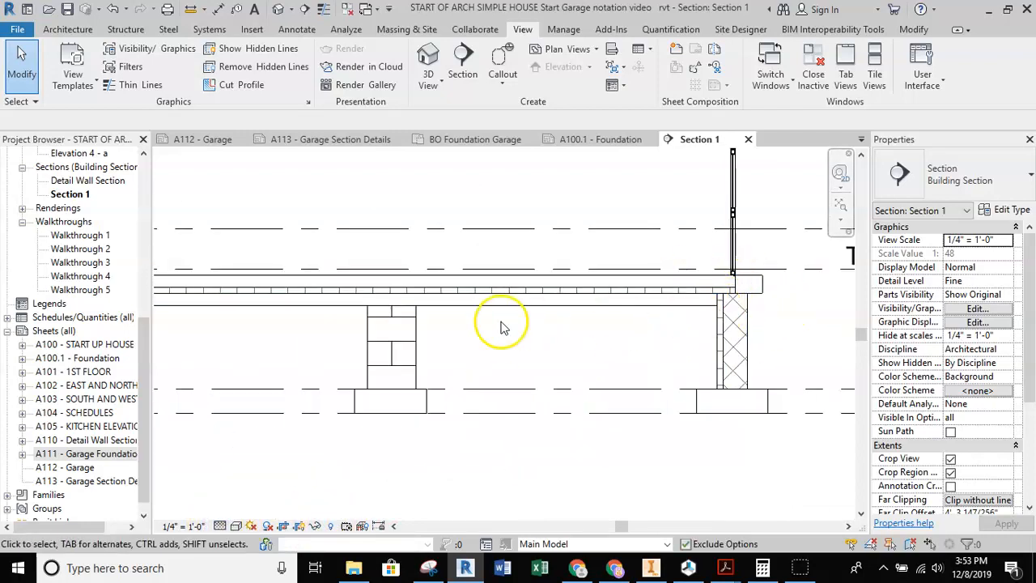
{"action": "middle_click_drag", "start_coordinate": [484, 323], "coordinate": [714, 326]}
{"action": "middle_click_drag", "start_coordinate": [416, 343], "coordinate": [479, 352]}
{"action": "scroll", "coordinate": [319, 292], "scroll_direction": "up", "scroll_amount": 2}
{"action": "scroll", "coordinate": [319, 292], "scroll_direction": "up", "scroll_amount": 1}
{"action": "scroll", "coordinate": [303, 305], "scroll_direction": "down", "scroll_amount": 1}
{"action": "scroll", "coordinate": [285, 275], "scroll_direction": "up", "scroll_amount": 3}
{"action": "scroll", "coordinate": [285, 280], "scroll_direction": "down", "scroll_amount": 4}
{"action": "middle_click_drag", "start_coordinate": [486, 324], "coordinate": [651, 324]}
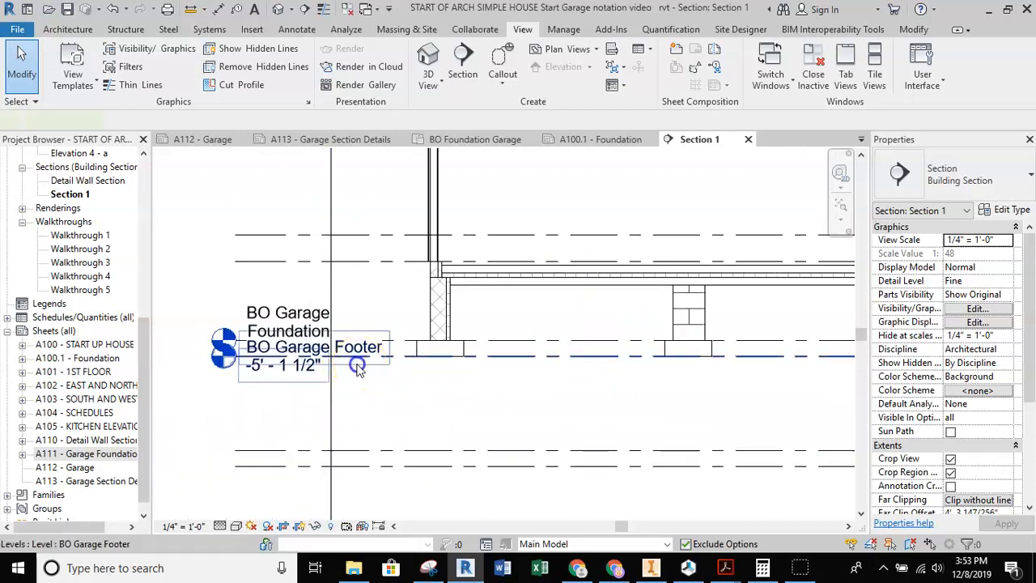
{"action": "left_click", "coordinate": [261, 364]}
{"action": "left_click_drag", "start_coordinate": [261, 364], "coordinate": [285, 391]}
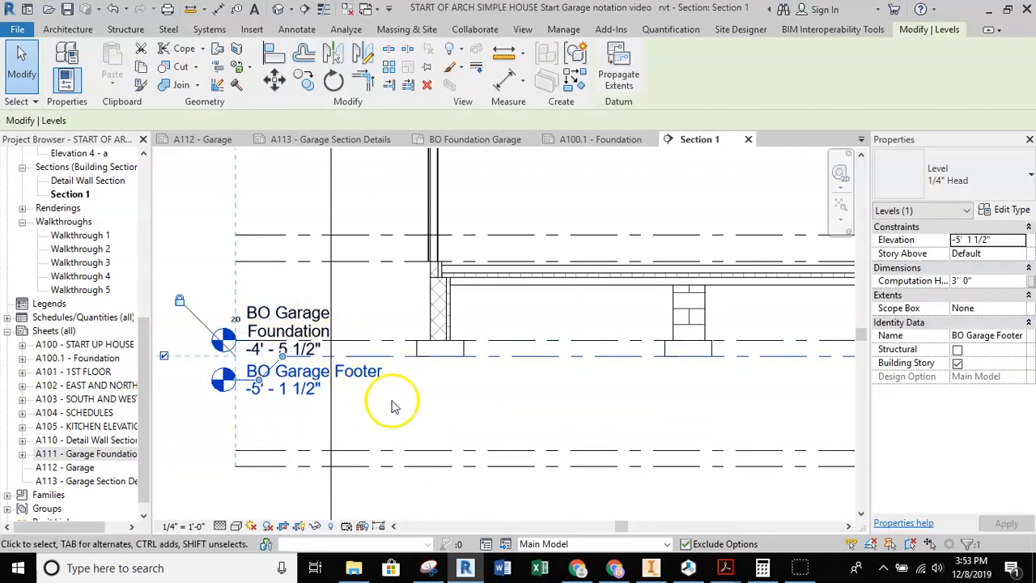
Add an elbow to the BO Garage Foundation level and shift its head up so its label clears the BO Garage Footer label.
{"action": "left_click", "coordinate": [353, 340]}
{"action": "left_click", "coordinate": [260, 342]}
{"action": "left_click_drag", "start_coordinate": [260, 366], "coordinate": [259, 320]}
{"action": "left_click", "coordinate": [386, 396]}
{"action": "scroll", "coordinate": [387, 395], "scroll_direction": "down", "scroll_amount": 2}
{"action": "middle_click_drag", "start_coordinate": [587, 402], "coordinate": [475, 402]}
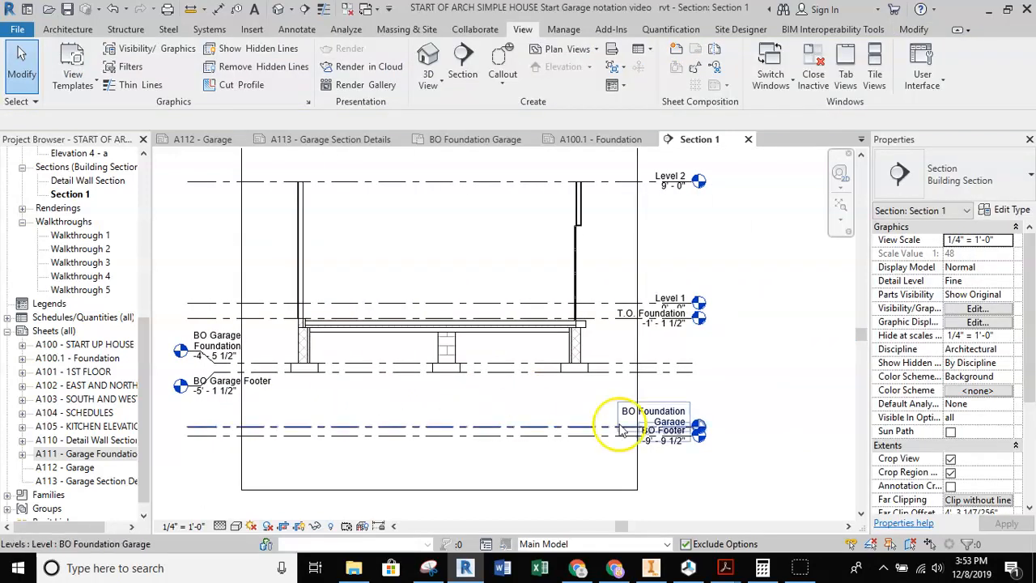
Raise the lower edge of the section's crop region to just below the garage footers, cutting off the house foundation levels.
{"action": "left_click", "coordinate": [506, 490]}
{"action": "left_click_drag", "start_coordinate": [440, 489], "coordinate": [442, 405]}
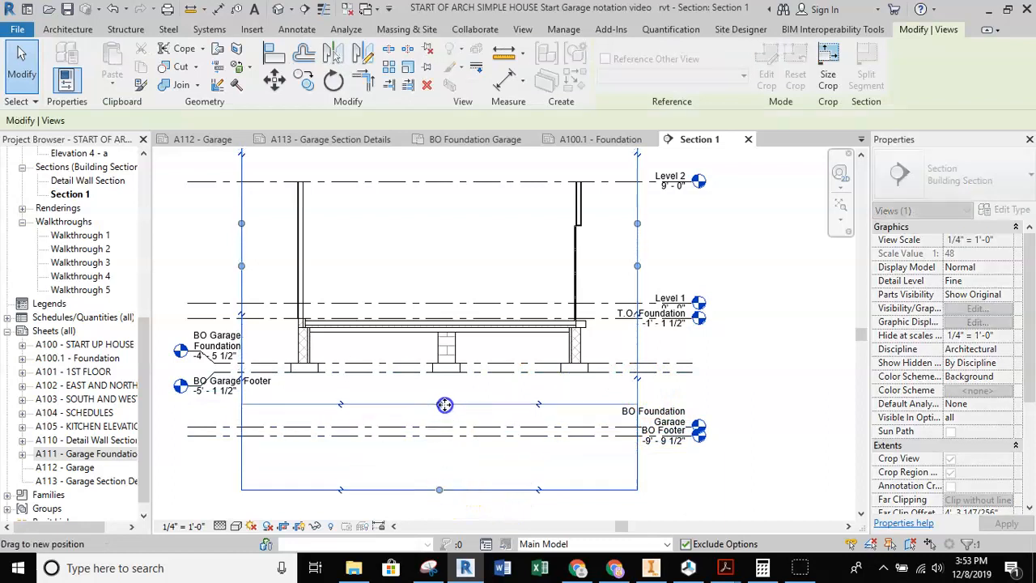
{"action": "left_click", "coordinate": [562, 472]}
Add an elbow to the T.O. Foundation level and lower its head so its label clears the Level 1 label.
{"action": "left_click", "coordinate": [617, 324]}
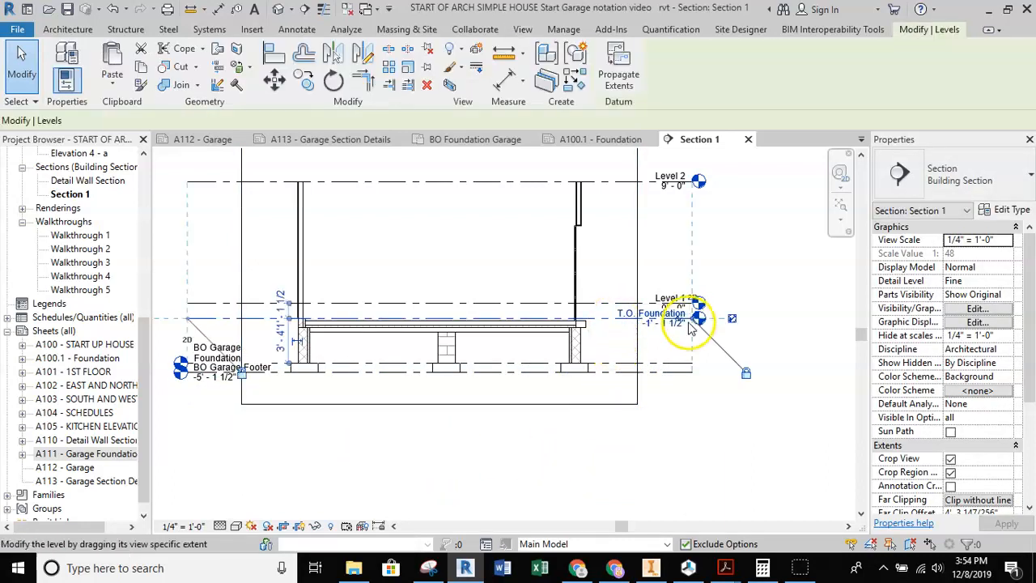
{"action": "left_click", "coordinate": [686, 412]}
{"action": "scroll", "coordinate": [513, 300], "scroll_direction": "up", "scroll_amount": 2}
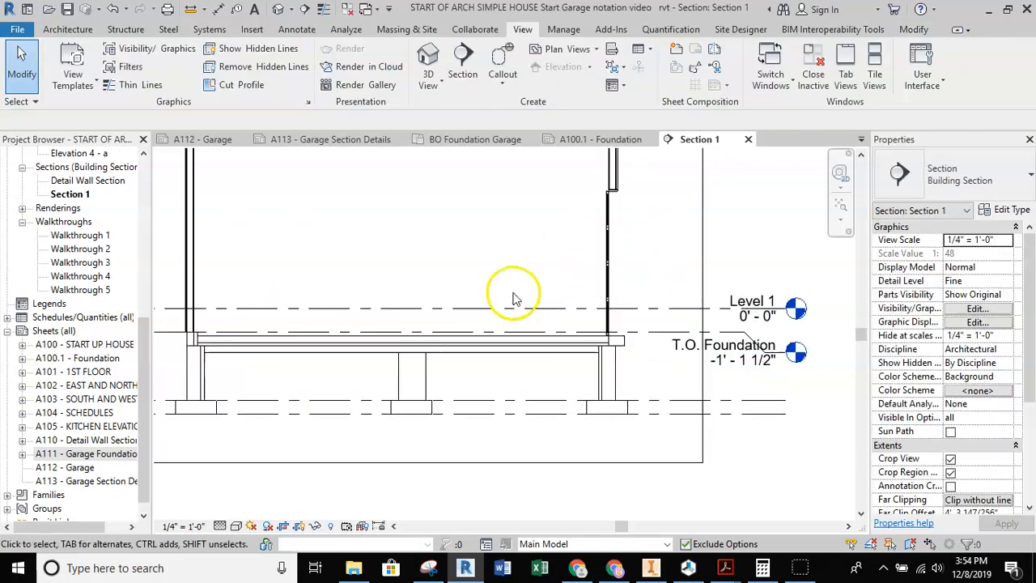
{"action": "middle_click_drag", "start_coordinate": [489, 293], "coordinate": [606, 296]}
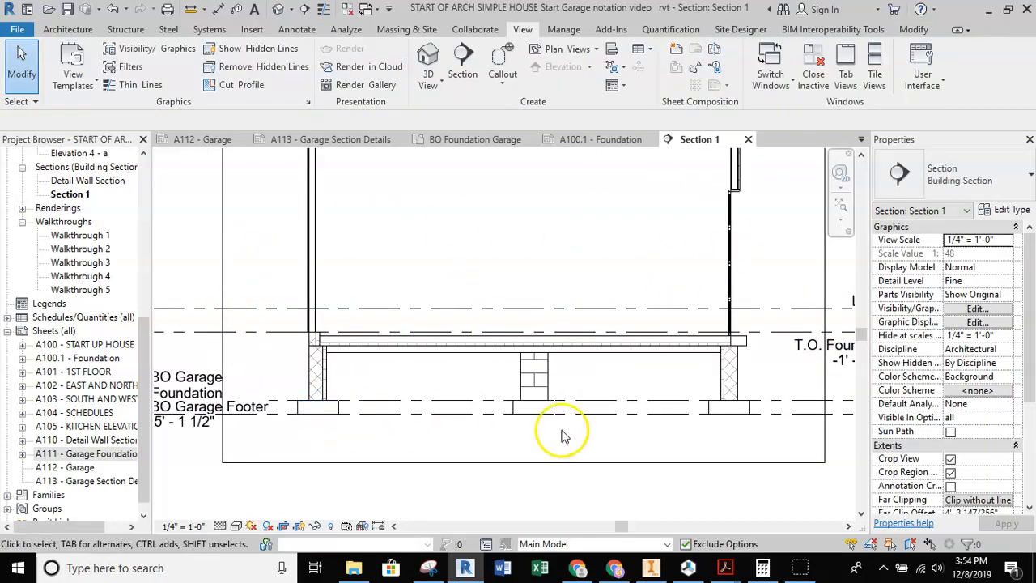
{"action": "middle_click_drag", "start_coordinate": [580, 322], "coordinate": [575, 302]}
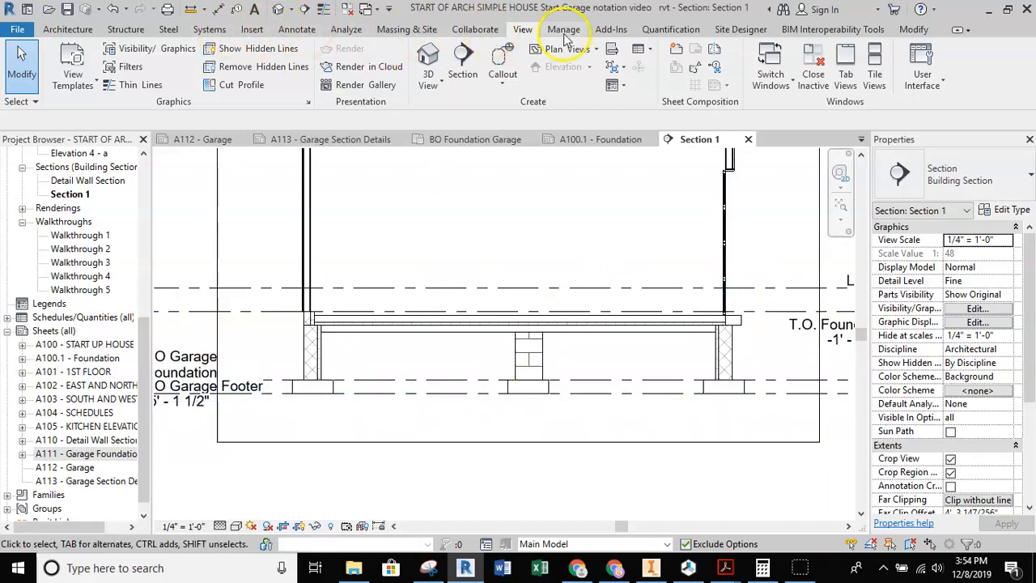
Create a callout around the slab edge, foundation wall and footer under the garage door, and move its head above the callout boundary.
{"action": "left_click", "coordinate": [502, 63]}
{"action": "middle_click_drag", "start_coordinate": [763, 394], "coordinate": [685, 394]}
{"action": "left_click", "coordinate": [685, 312]}
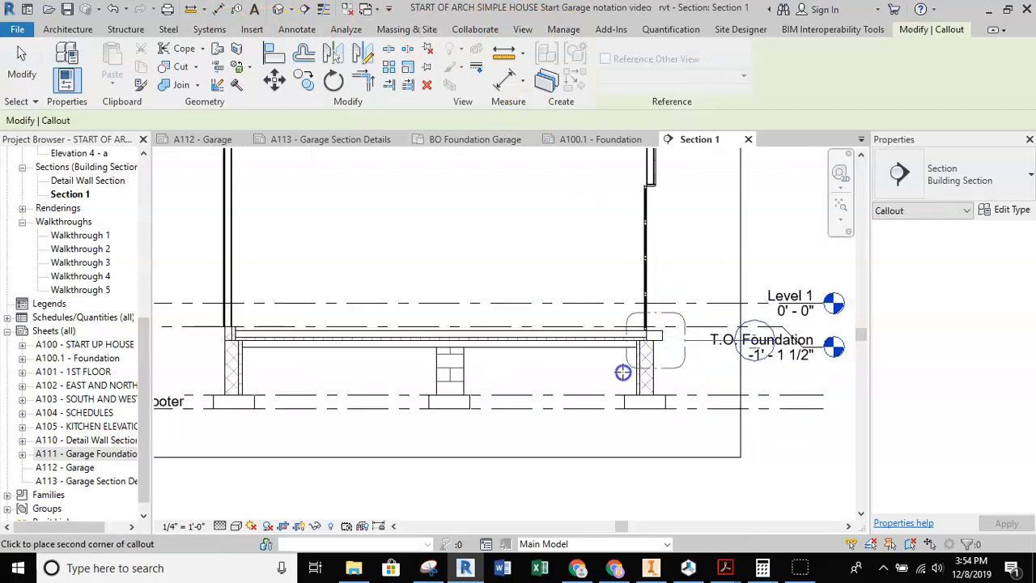
{"action": "left_click", "coordinate": [601, 427]}
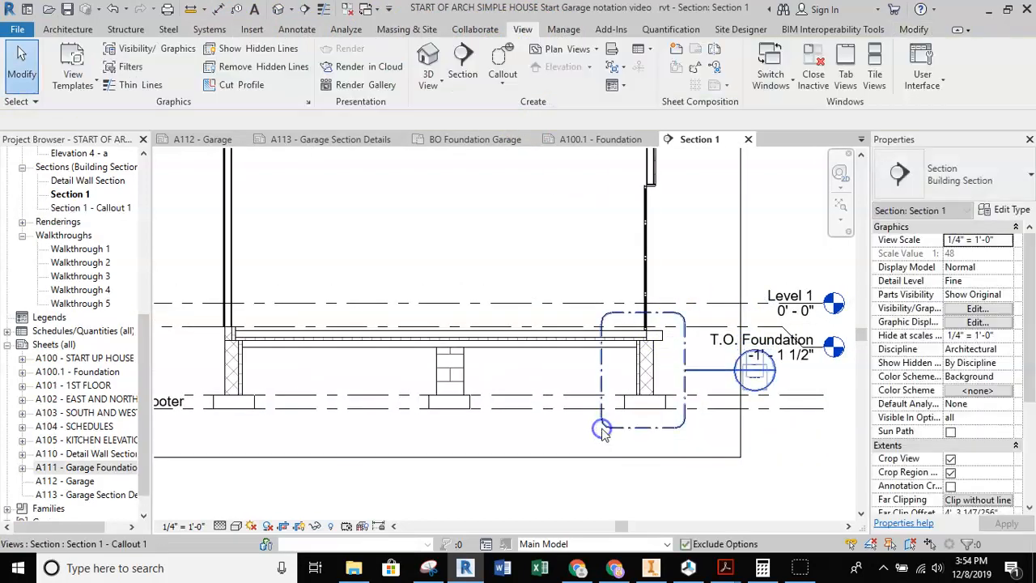
{"action": "left_click", "coordinate": [731, 372]}
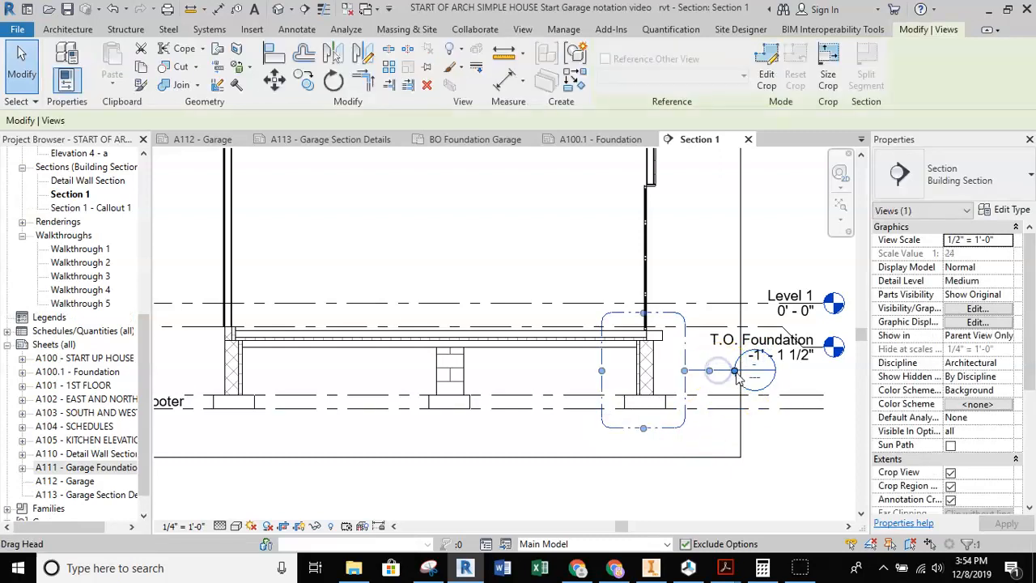
{"action": "left_click_drag", "start_coordinate": [699, 275], "coordinate": [692, 275]}
{"action": "middle_click_drag", "start_coordinate": [494, 279], "coordinate": [639, 250]}
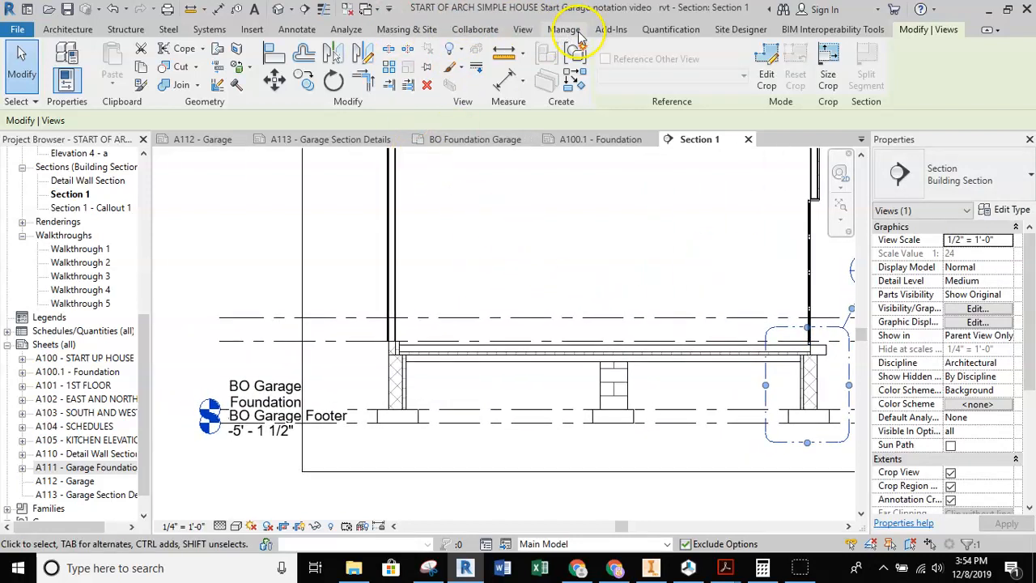
{"action": "key", "text": "Escape"}
Create a second callout around the foundation wall and footer opposite the garage door, placing its head above and outside the boundary.
{"action": "left_click", "coordinate": [501, 65]}
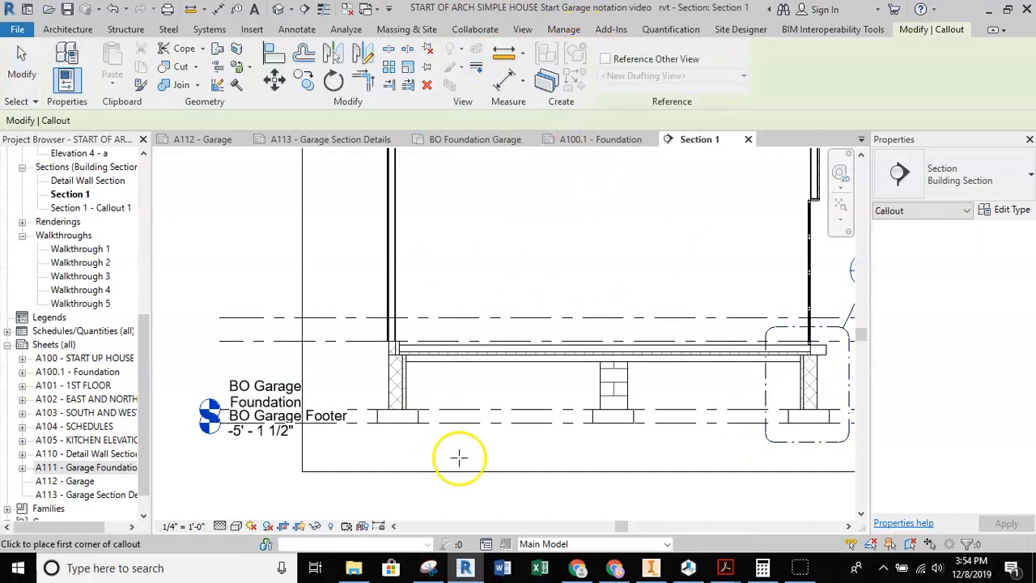
{"action": "left_click", "coordinate": [441, 439]}
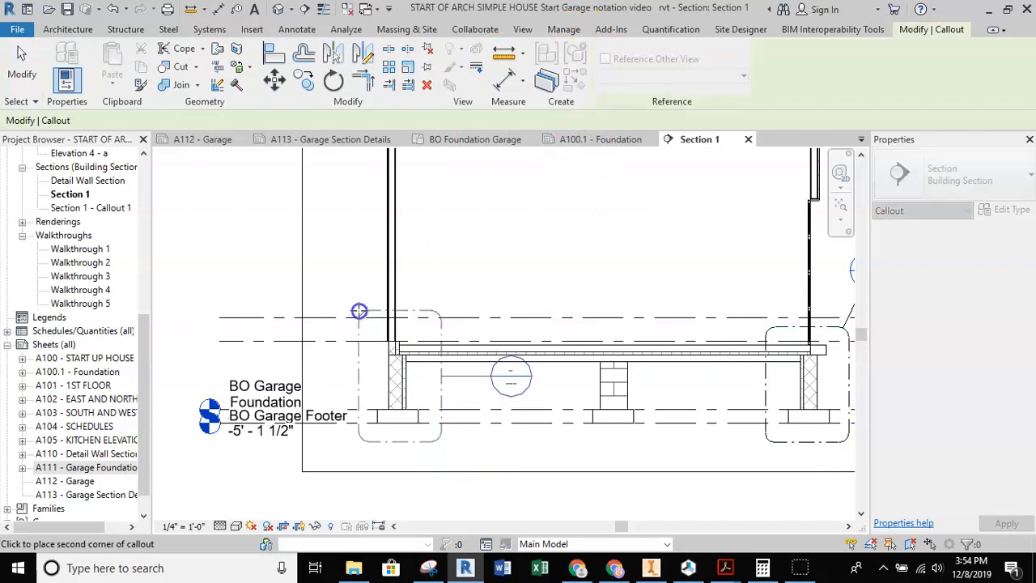
{"action": "left_click", "coordinate": [354, 306]}
{"action": "left_click", "coordinate": [502, 374]}
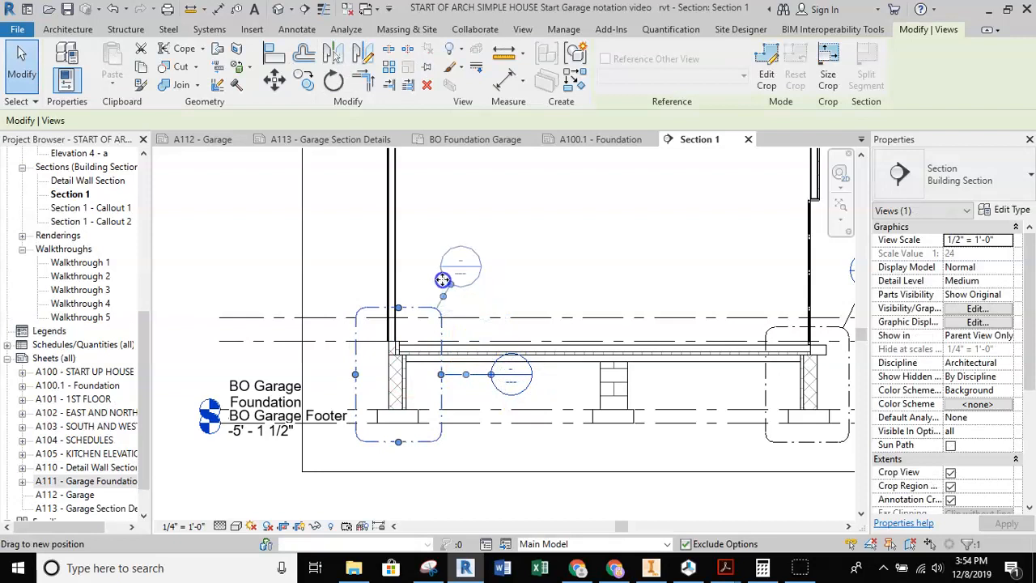
{"action": "left_click_drag", "start_coordinate": [349, 275], "coordinate": [340, 271]}
{"action": "left_click", "coordinate": [488, 283]}
{"action": "middle_click_drag", "start_coordinate": [488, 283], "coordinate": [416, 293]}
{"action": "scroll", "coordinate": [386, 278], "scroll_direction": "down", "scroll_amount": 1}
{"action": "middle_click_drag", "start_coordinate": [463, 386], "coordinate": [486, 397]}
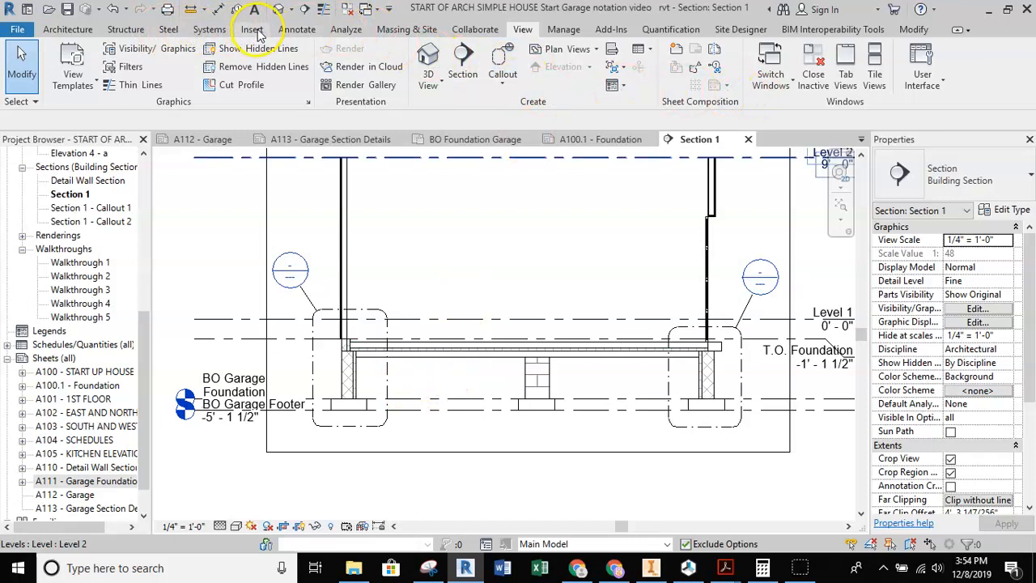
Place a 24" Concrete Footer #8 ReBar material tag with leader below the footer opposite the garage door.
{"action": "left_click", "coordinate": [294, 32]}
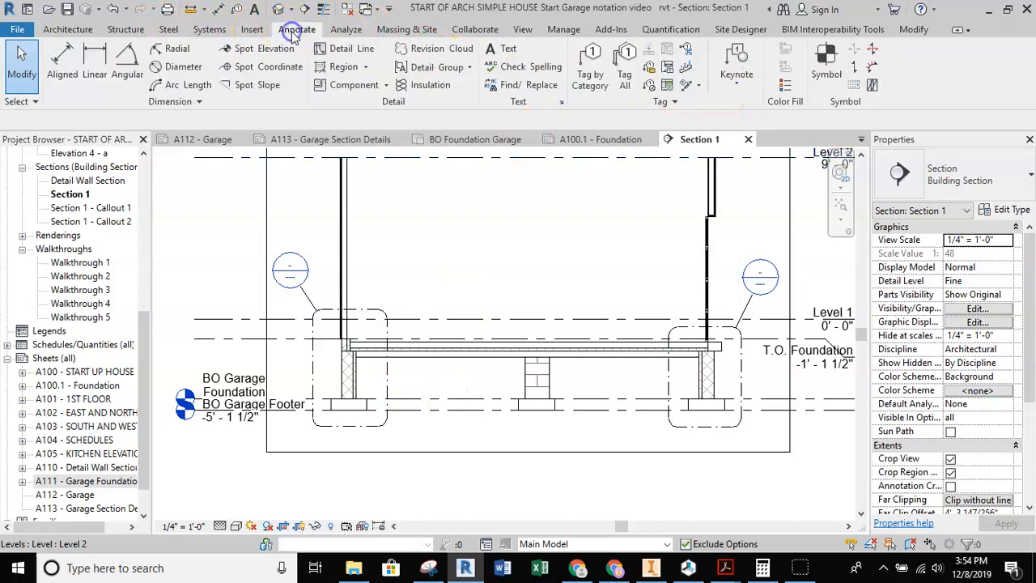
{"action": "left_click", "coordinate": [649, 86]}
{"action": "scroll", "coordinate": [363, 417], "scroll_direction": "up", "scroll_amount": 2}
{"action": "left_click", "coordinate": [356, 398]}
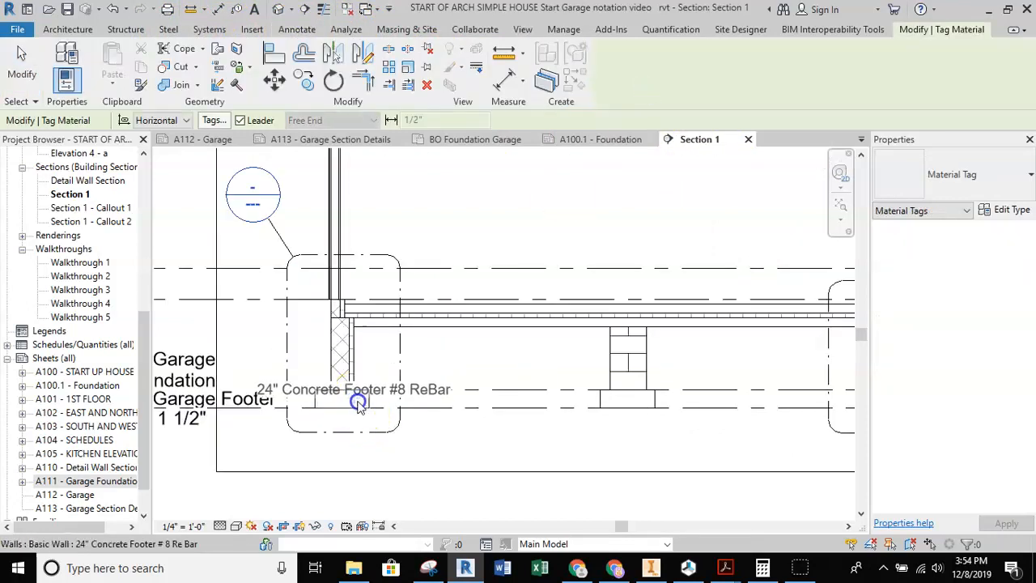
{"action": "left_click", "coordinate": [419, 446]}
{"action": "left_click", "coordinate": [438, 446]}
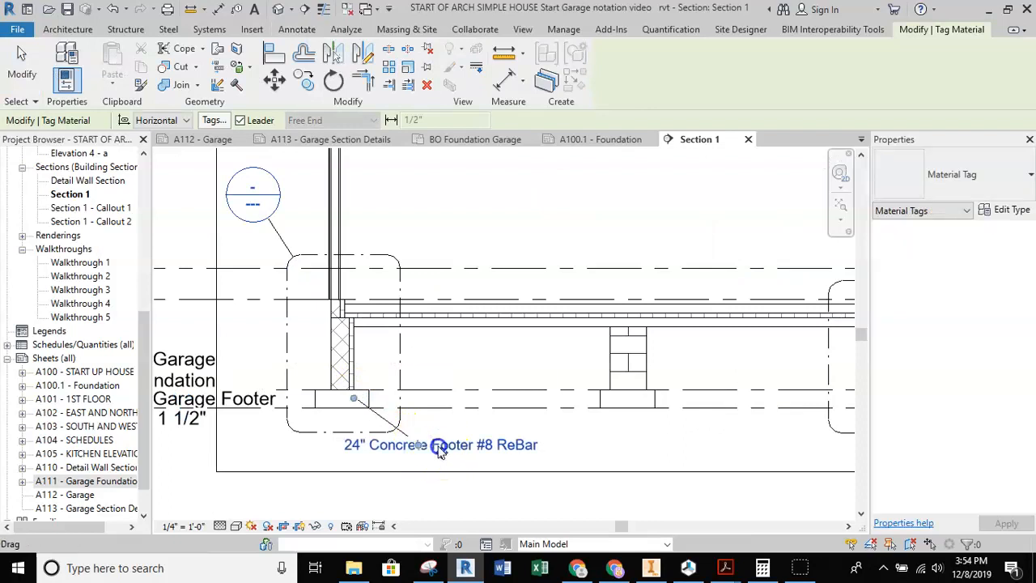
Place 24" Concrete Footer #8 ReBar material tags below the pier footer and the garage door footer.
{"action": "left_click", "coordinate": [637, 405]}
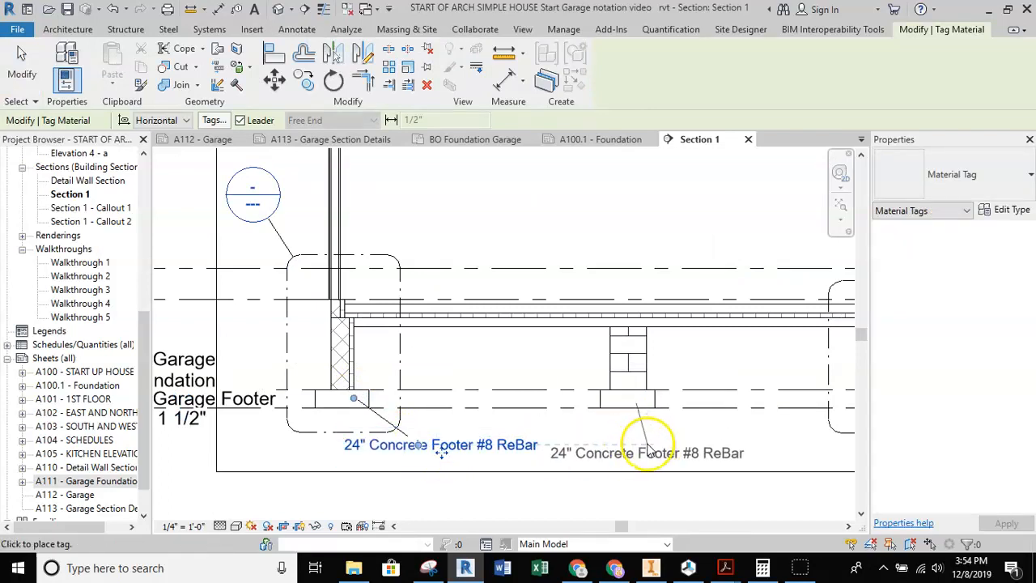
{"action": "left_click", "coordinate": [635, 458]}
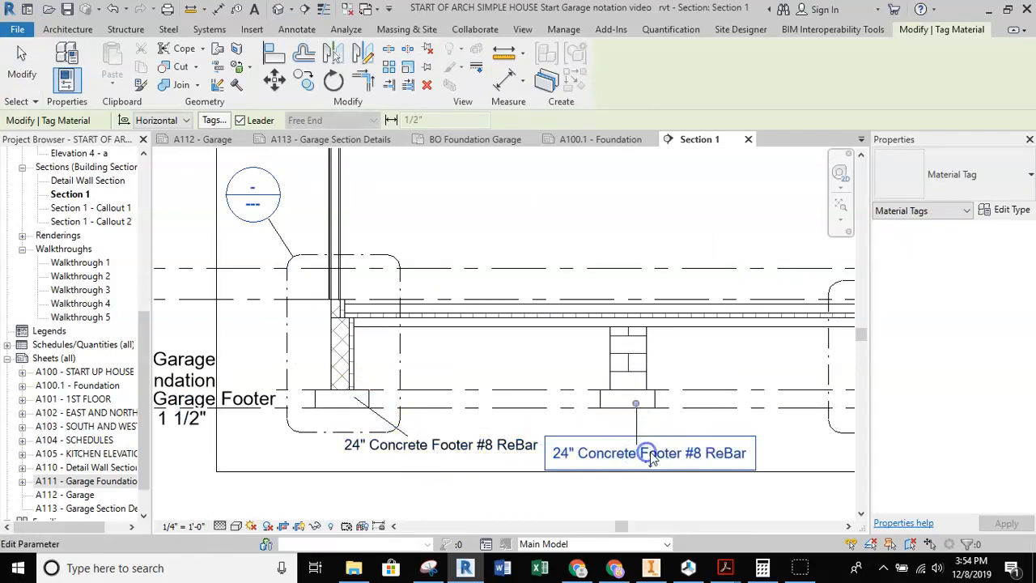
{"action": "middle_click_drag", "start_coordinate": [648, 453], "coordinate": [459, 450]}
{"action": "left_click", "coordinate": [685, 398]}
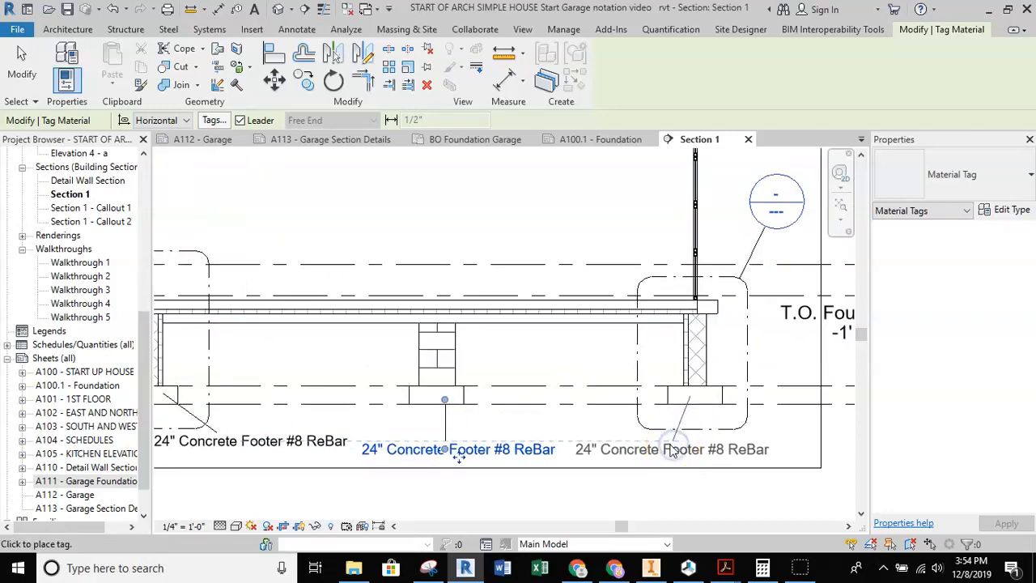
{"action": "left_click", "coordinate": [666, 442]}
Tag the foundation wall under the garage door with an 8 x 16 CMU material tag set outside the wall.
{"action": "middle_click_drag", "start_coordinate": [697, 349], "coordinate": [523, 409]}
{"action": "scroll", "coordinate": [523, 410], "scroll_direction": "up", "scroll_amount": 2}
{"action": "left_click", "coordinate": [518, 393]}
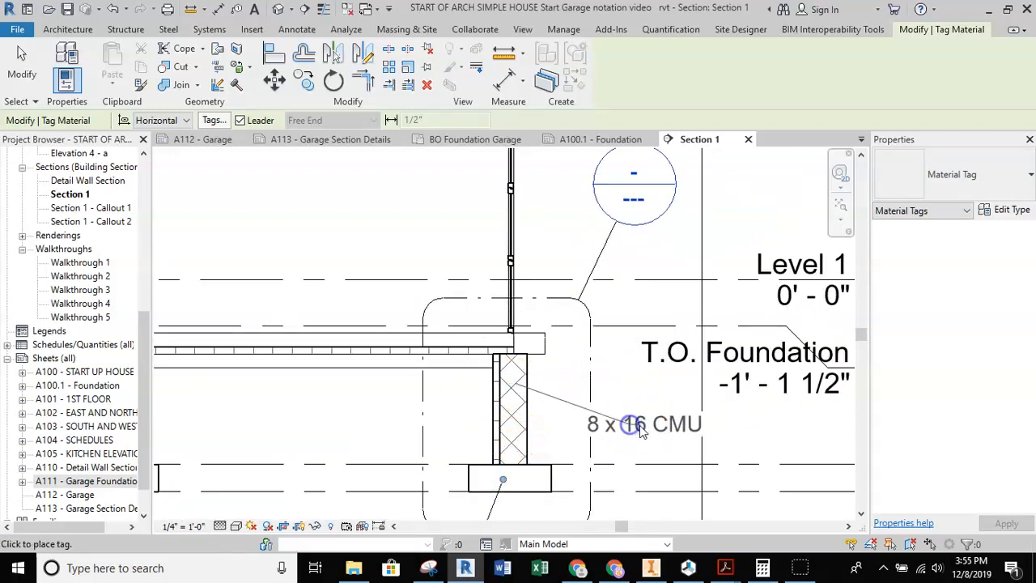
{"action": "scroll", "coordinate": [613, 447], "scroll_direction": "down", "scroll_amount": 1}
{"action": "middle_click_drag", "start_coordinate": [566, 369], "coordinate": [601, 352]}
{"action": "scroll", "coordinate": [611, 362], "scroll_direction": "down", "scroll_amount": 1}
Check the A113 Garage Section Details example in the browser's rubric document, and return to Revit to open the garage door callout view.
{"action": "left_click", "coordinate": [576, 568]}
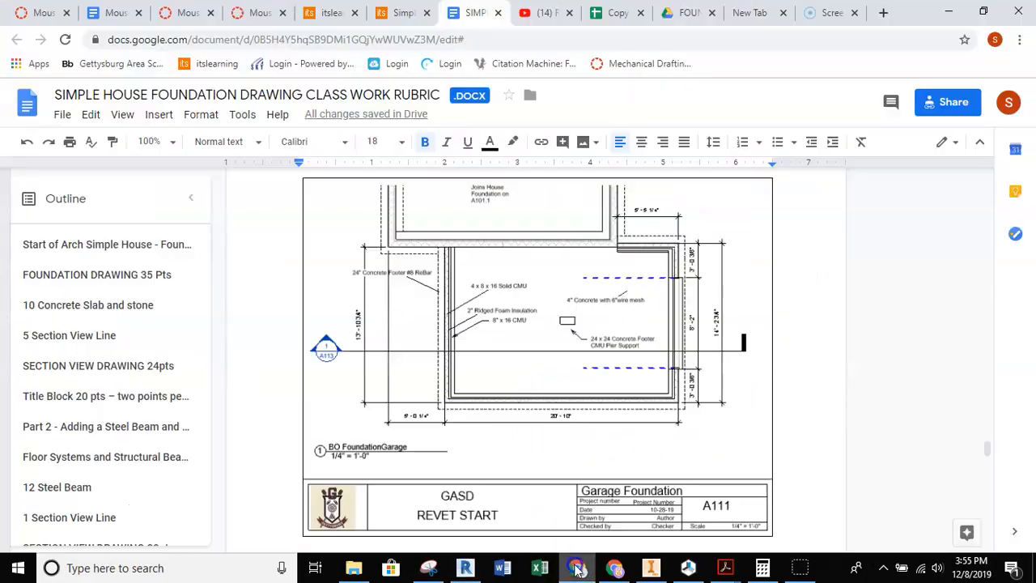
{"action": "scroll", "coordinate": [572, 432], "scroll_direction": "down", "scroll_amount": 12}
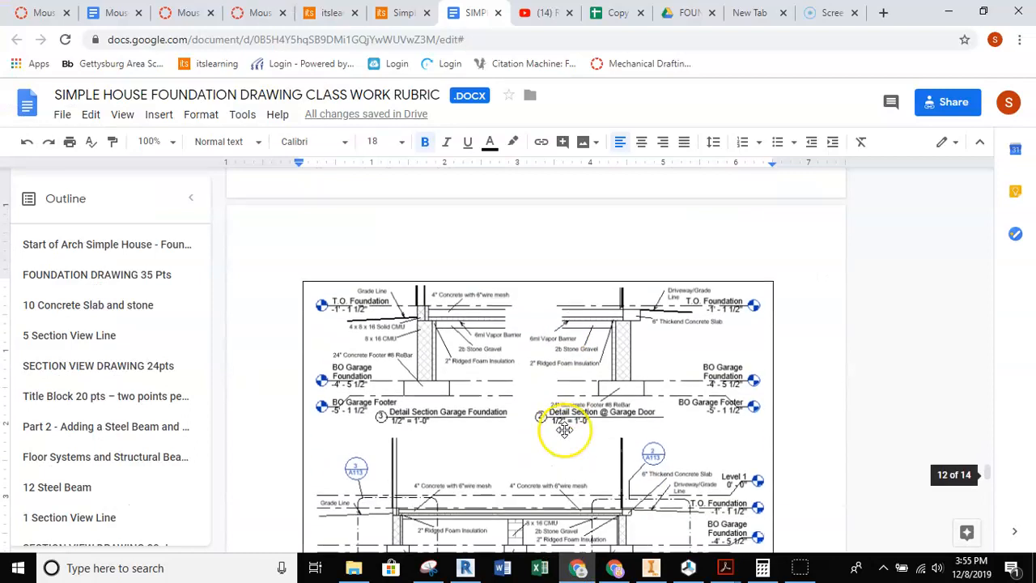
{"action": "scroll", "coordinate": [567, 426], "scroll_direction": "up", "scroll_amount": 2}
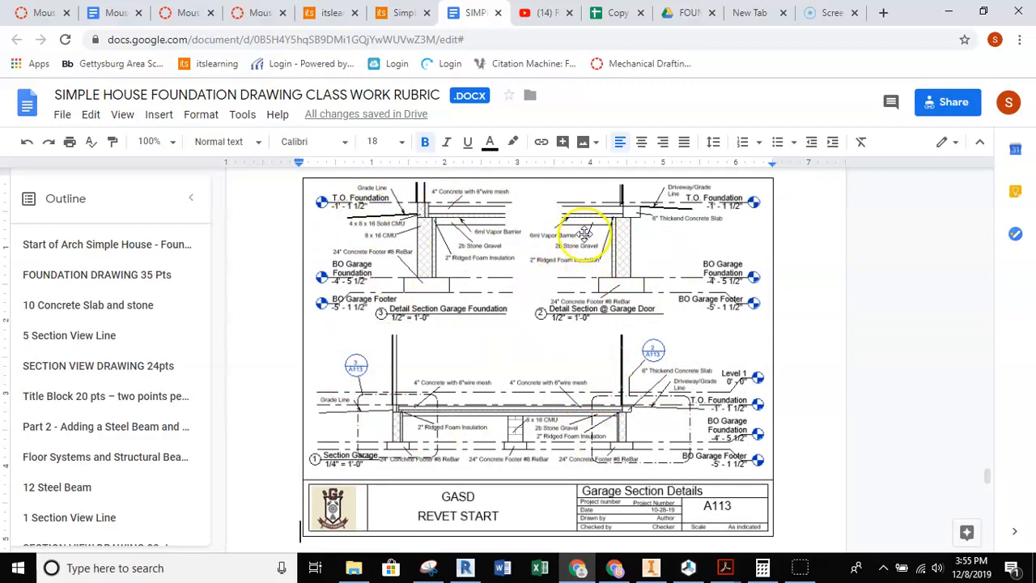
{"action": "left_click", "coordinate": [466, 567]}
{"action": "scroll", "coordinate": [378, 343], "scroll_direction": "down", "scroll_amount": 4}
{"action": "middle_click_drag", "start_coordinate": [312, 224], "coordinate": [317, 251]}
{"action": "double_click", "coordinate": [728, 301]}
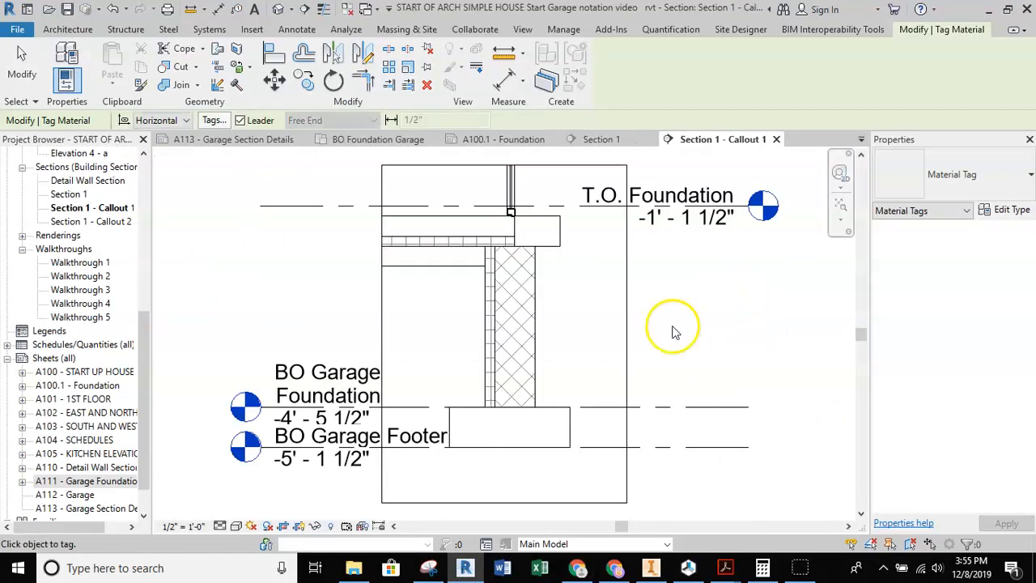
{"action": "middle_click_drag", "start_coordinate": [608, 317], "coordinate": [641, 319]}
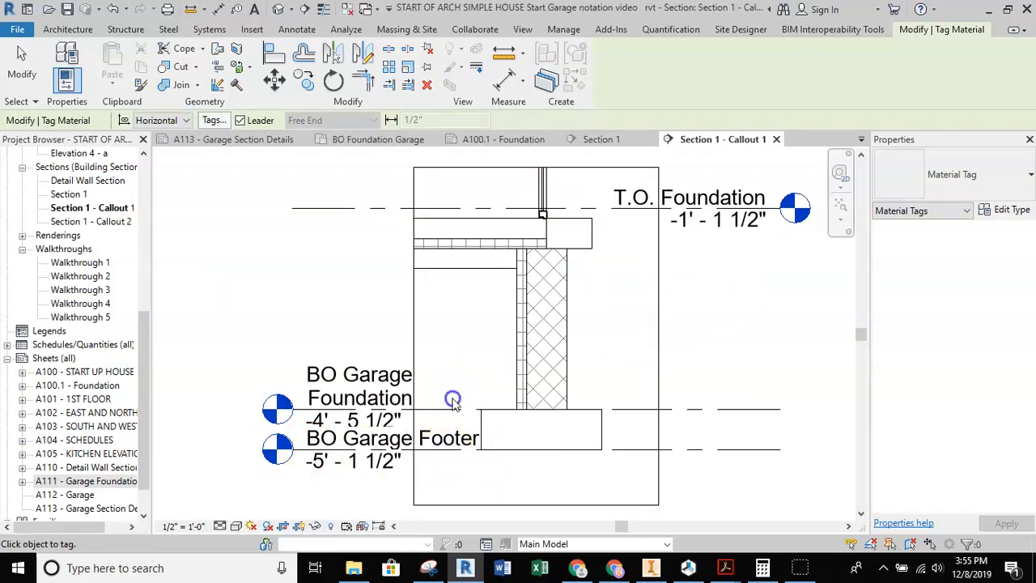
Add an elbow to the BO Garage Footer level and lower its head so it clears the BO Garage Foundation label in the callout.
{"action": "key", "text": "Escape"}
{"action": "left_click", "coordinate": [364, 461]}
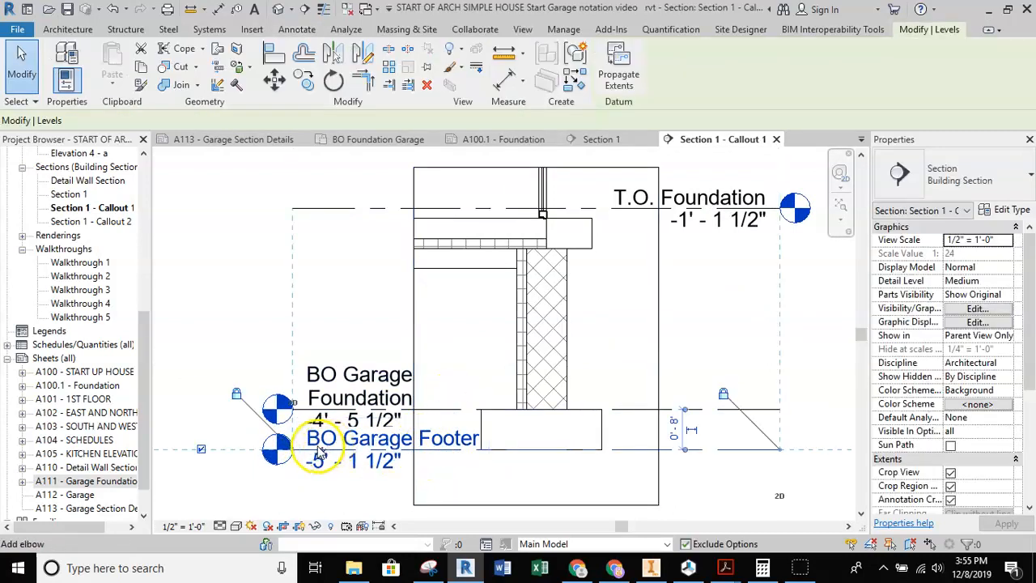
{"action": "key", "text": "Escape"}
{"action": "middle_click_drag", "start_coordinate": [461, 342], "coordinate": [428, 335]}
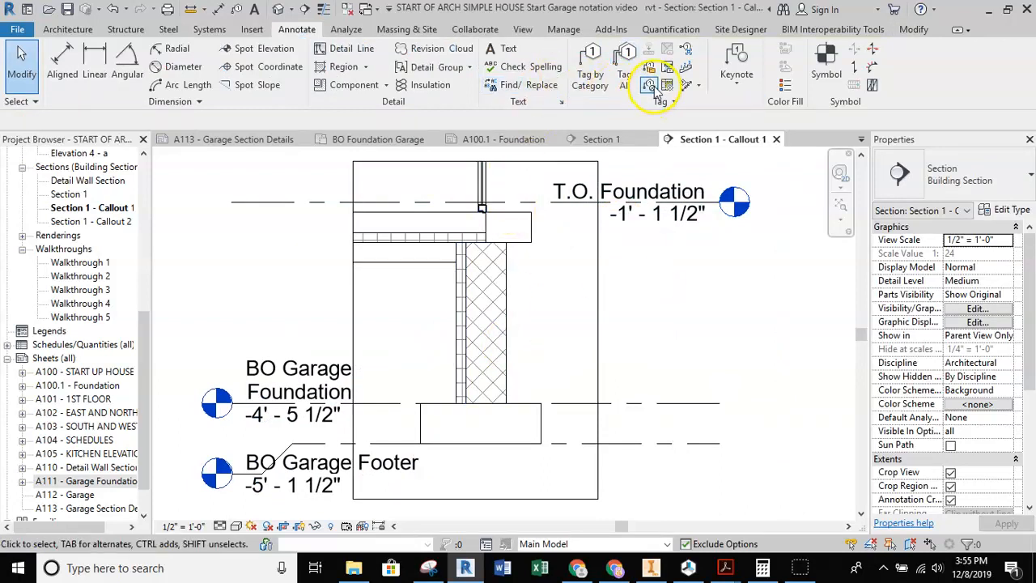
Add material tags for the 8 x 16 CMU wall and the 24" Concrete Footer #8 ReBar beside the wall.
{"action": "left_click", "coordinate": [651, 86]}
{"action": "left_click", "coordinate": [557, 281]}
{"action": "left_click", "coordinate": [495, 420]}
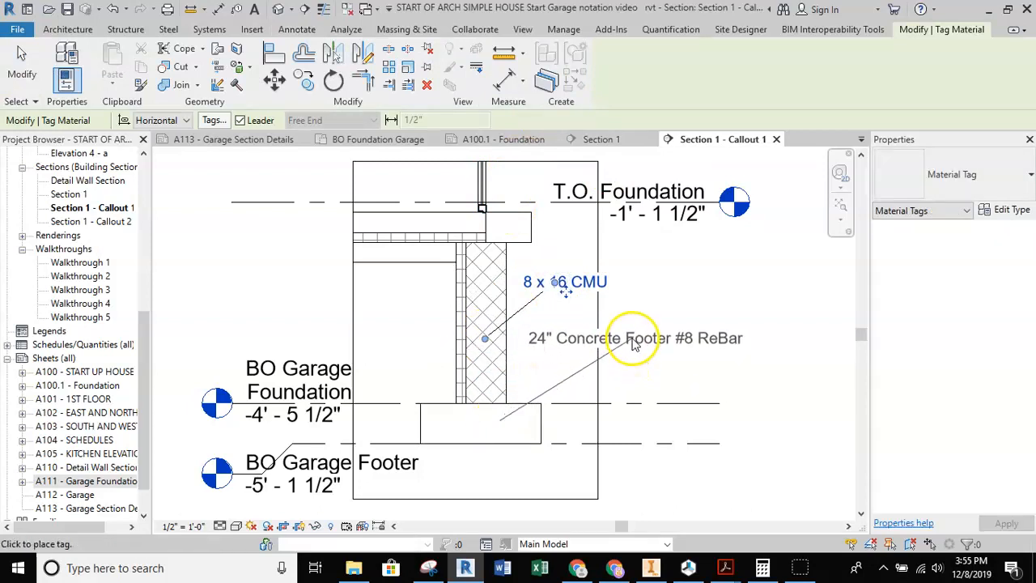
{"action": "left_click", "coordinate": [634, 331]}
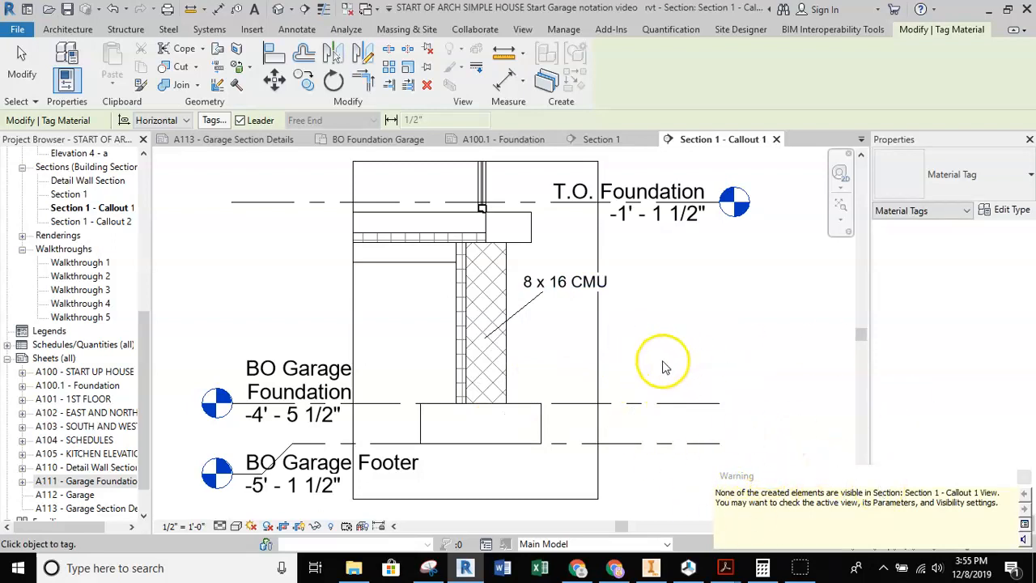
{"action": "scroll", "coordinate": [521, 359], "scroll_direction": "down", "scroll_amount": 3}
{"action": "key", "text": "Escape"}
{"action": "key", "text": "Escape"}
Widen the callout view's annotation crop on the tag side so that it takes in the full footer tag.
{"action": "left_click", "coordinate": [476, 366]}
{"action": "left_click_drag", "start_coordinate": [570, 334], "coordinate": [626, 332]}
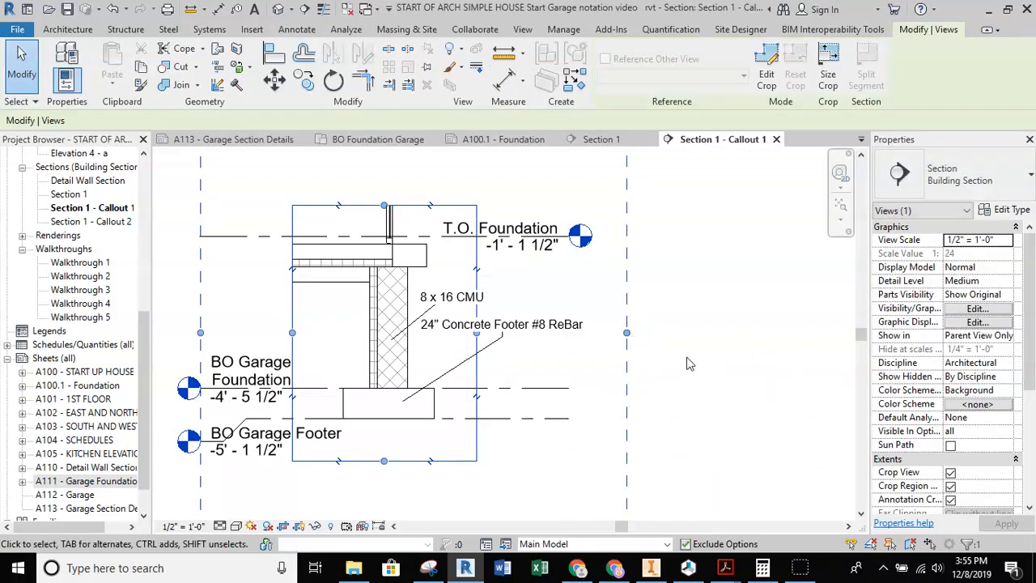
{"action": "left_click", "coordinate": [603, 352]}
{"action": "middle_click_drag", "start_coordinate": [521, 361], "coordinate": [599, 366]}
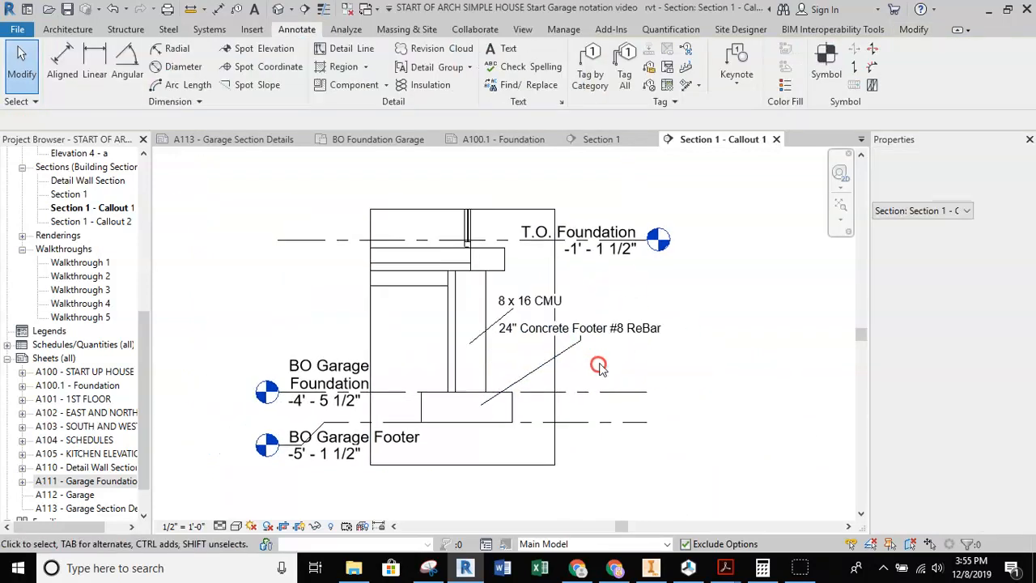
{"action": "middle_click_drag", "start_coordinate": [508, 347], "coordinate": [557, 355]}
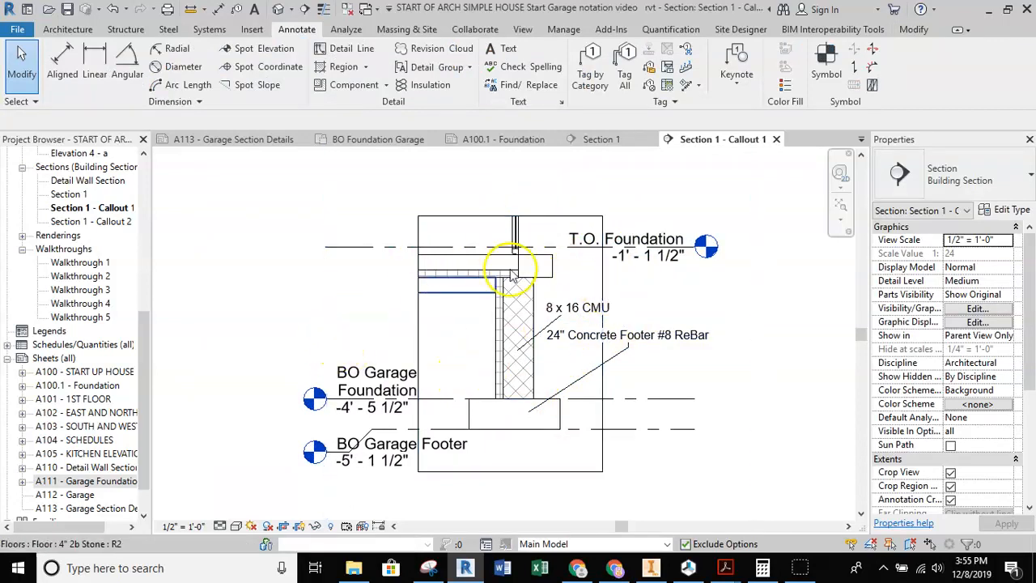
Go back to the garage section and open the callout view of the foundation wall opposite the garage door.
{"action": "left_click", "coordinate": [599, 139]}
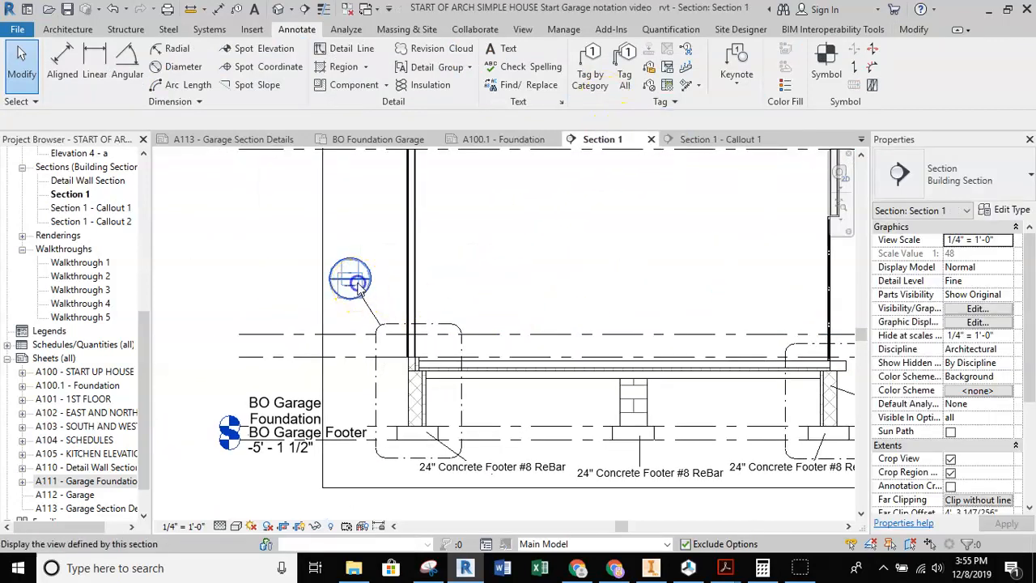
{"action": "double_click", "coordinate": [356, 284]}
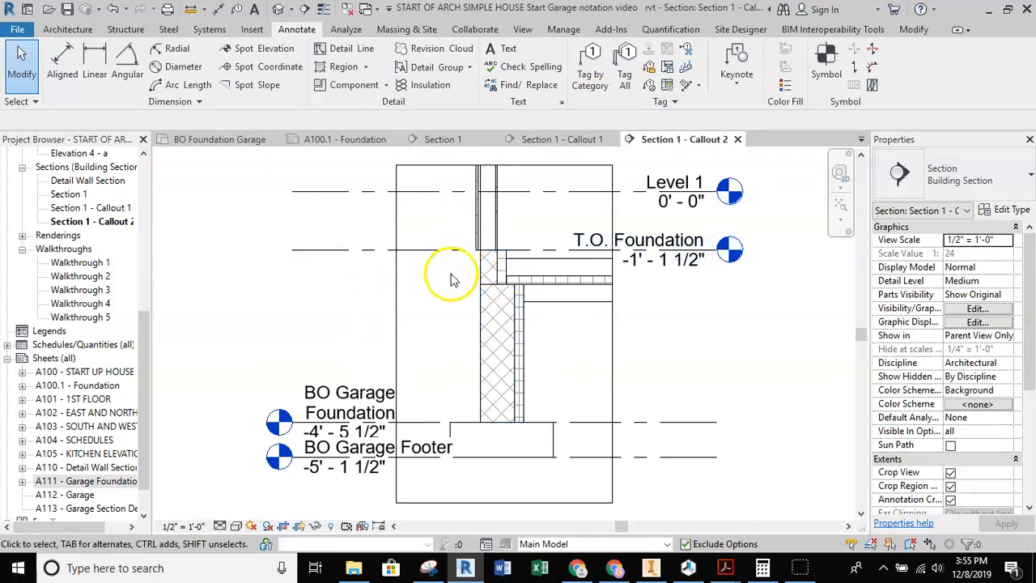
Open the A113 - Garage Section Details sheet and place the Section 1 view on it above the title block.
{"action": "scroll", "coordinate": [133, 380], "scroll_direction": "down", "scroll_amount": 1}
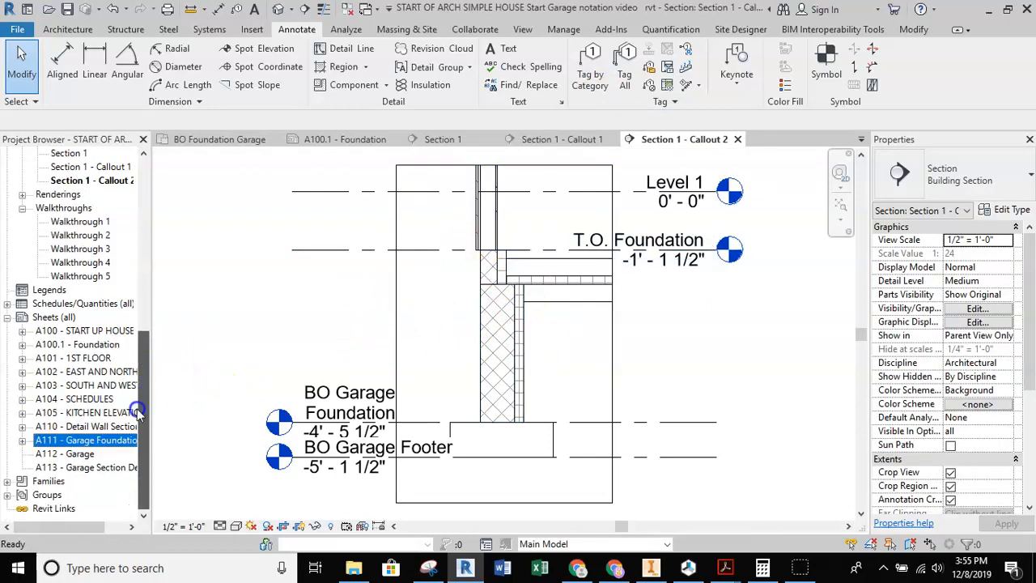
{"action": "left_click", "coordinate": [91, 467]}
{"action": "double_click", "coordinate": [92, 467]}
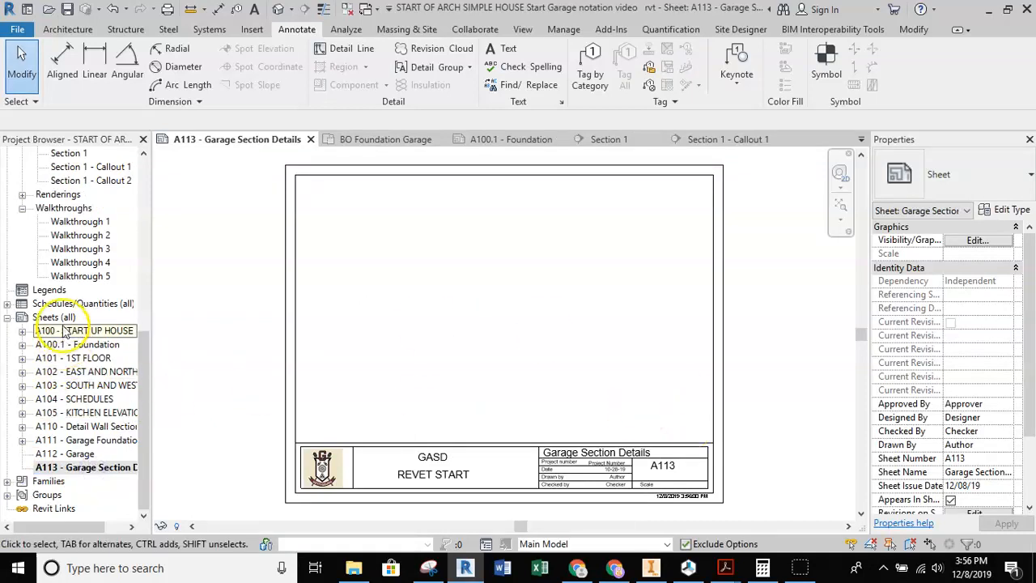
{"action": "left_click_drag", "start_coordinate": [144, 360], "coordinate": [150, 268]}
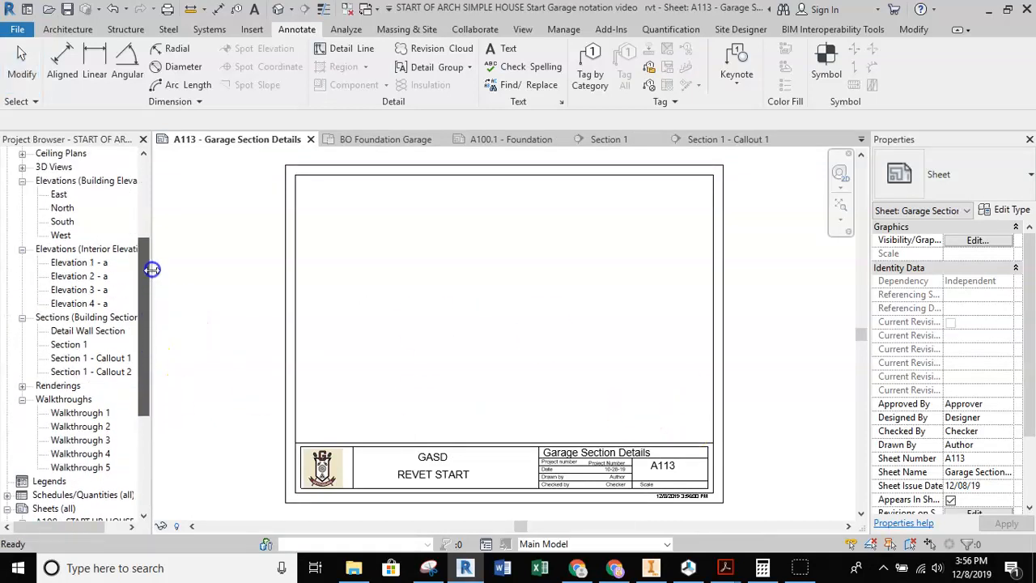
{"action": "left_click", "coordinate": [69, 344]}
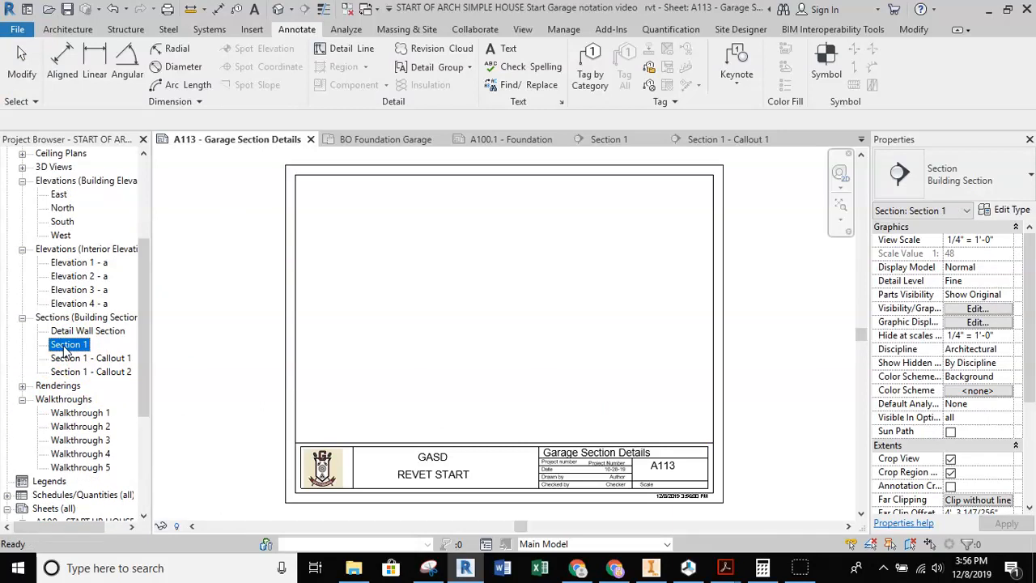
{"action": "left_click_drag", "start_coordinate": [497, 339], "coordinate": [497, 342]}
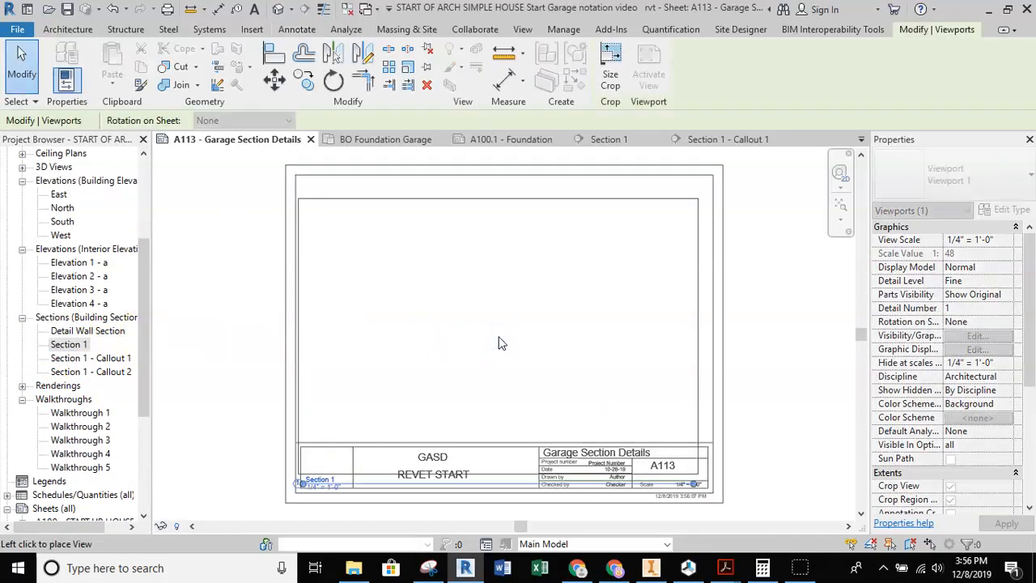
{"action": "left_click", "coordinate": [504, 293]}
Activate the Section 1 viewport and lower the upper edge of its crop region below Level 2, just above the callout heads.
{"action": "middle_click_drag", "start_coordinate": [640, 231], "coordinate": [602, 262]}
{"action": "left_click", "coordinate": [693, 246]}
{"action": "double_click", "coordinate": [583, 188]}
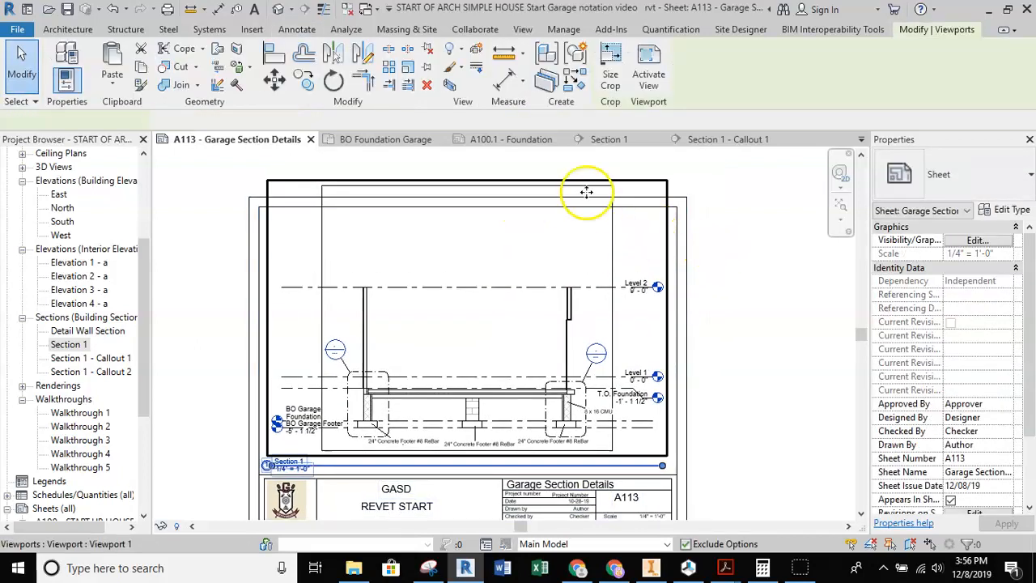
{"action": "left_click", "coordinate": [477, 186]}
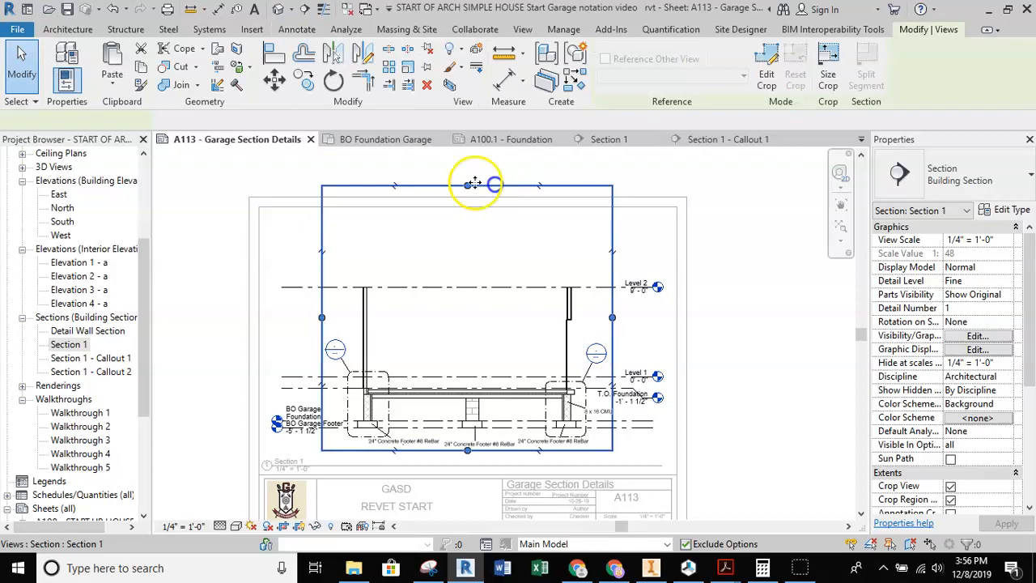
{"action": "left_click_drag", "start_coordinate": [458, 322], "coordinate": [455, 336]}
{"action": "left_click", "coordinate": [624, 296]}
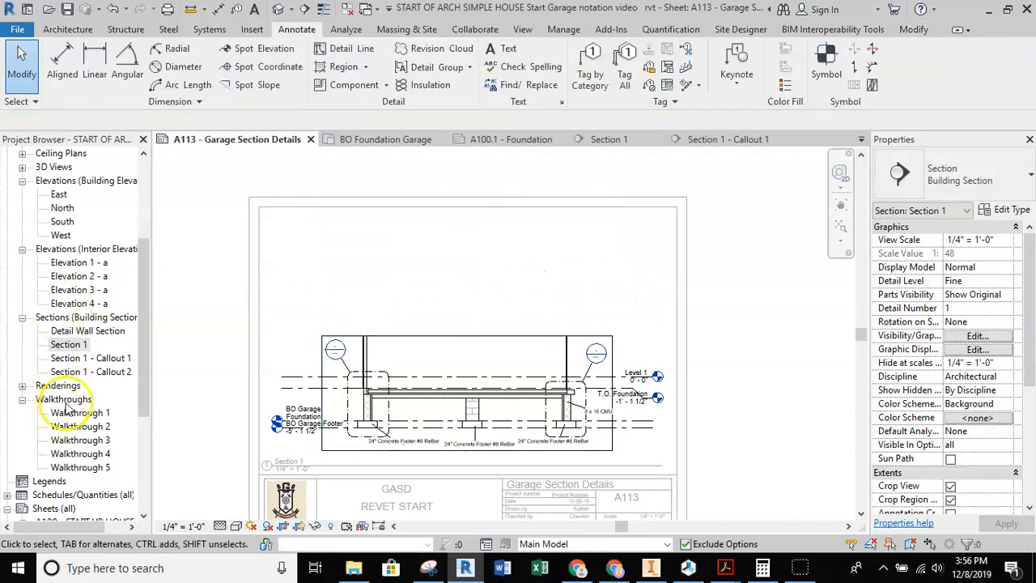
Place the Section 1 - Callout 1 view on the sheet above the left half of the garage section.
{"action": "left_click", "coordinate": [89, 358]}
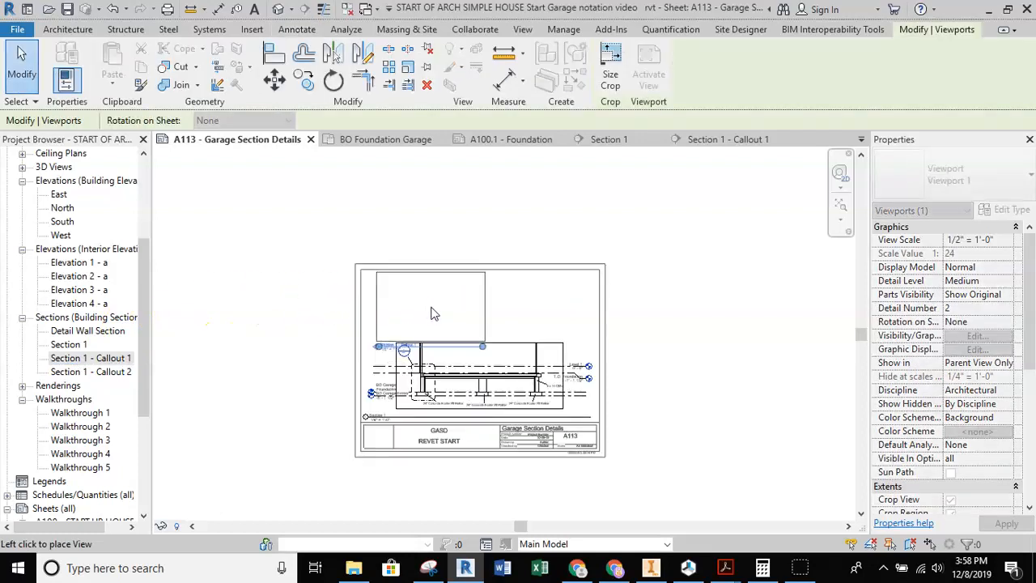
{"action": "scroll", "coordinate": [431, 314], "scroll_direction": "up", "scroll_amount": 1}
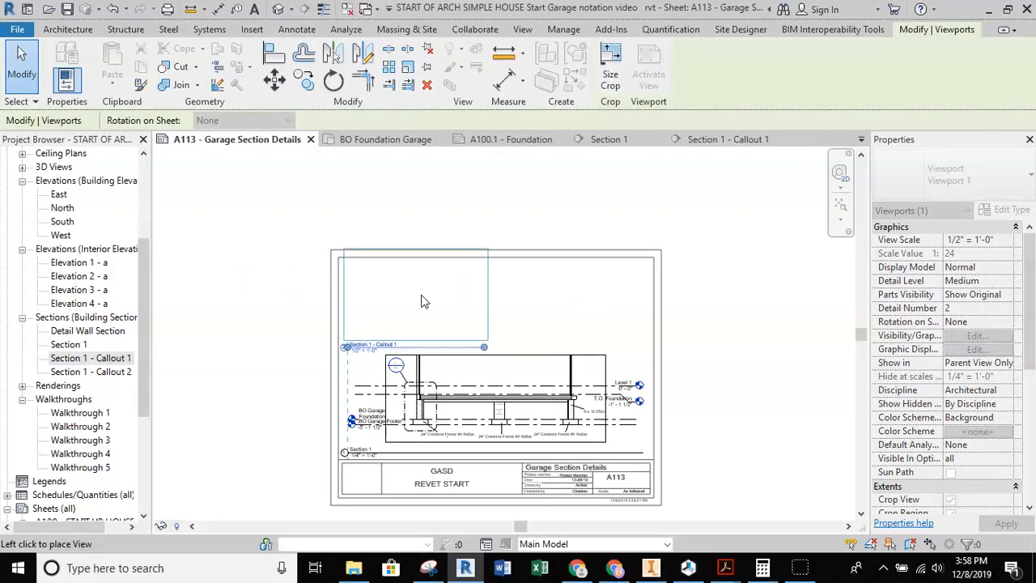
{"action": "left_click", "coordinate": [422, 298]}
{"action": "scroll", "coordinate": [466, 287], "scroll_direction": "up", "scroll_amount": 1}
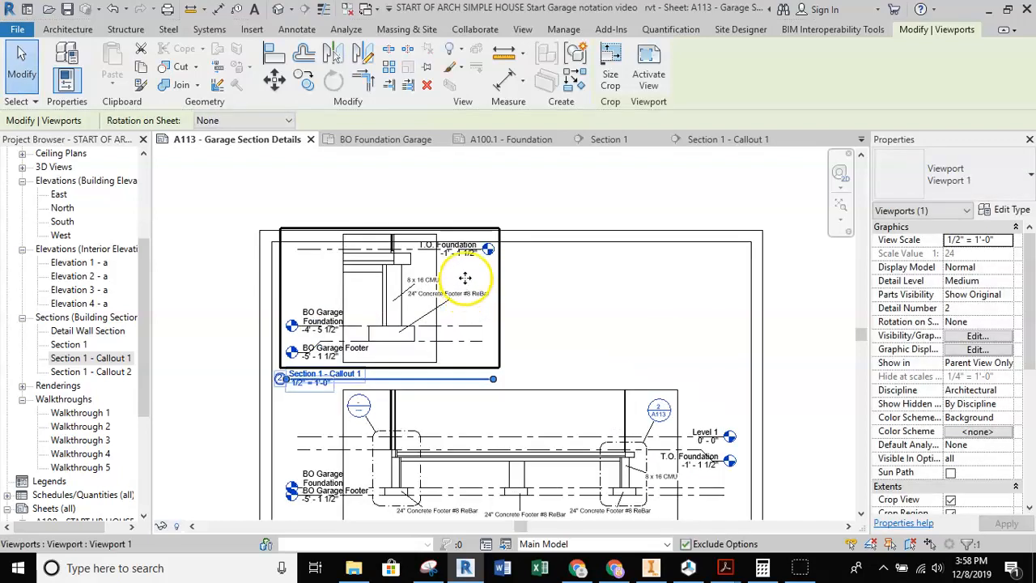
Place the Section 1 - Callout 2 view beside Callout 1, with the two view titles aligned.
{"action": "middle_click_drag", "start_coordinate": [558, 334], "coordinate": [534, 286]}
{"action": "left_click", "coordinate": [186, 374]}
{"action": "left_click", "coordinate": [88, 373]}
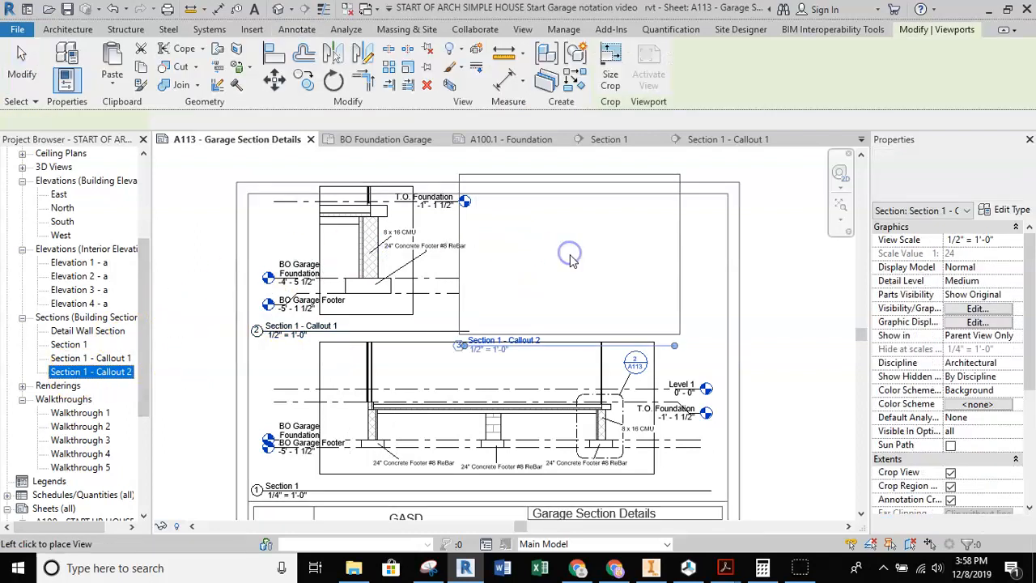
{"action": "left_click", "coordinate": [612, 247]}
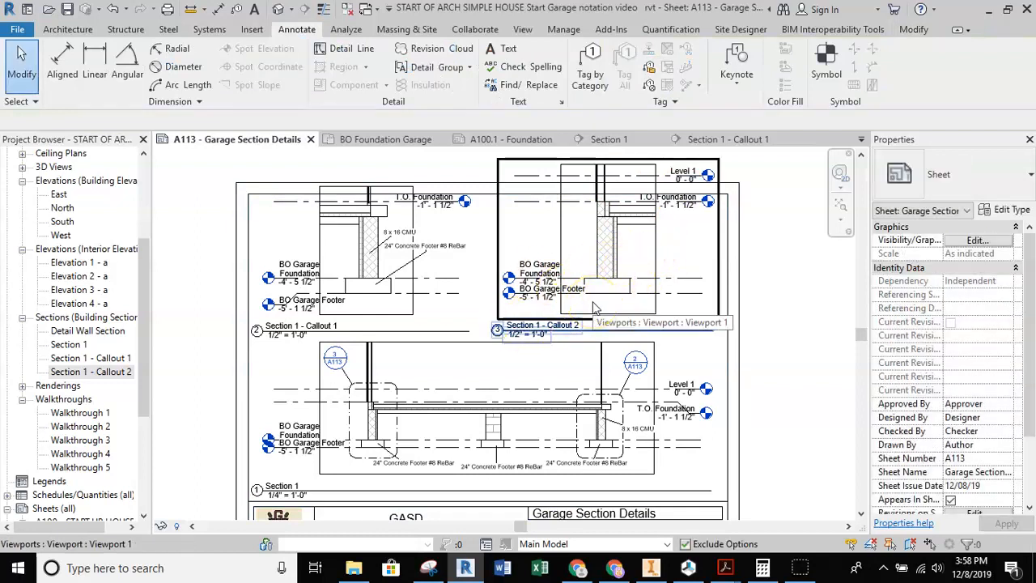
Examine the detail numbers in the callout heads and the view titles across the A113 sheet.
{"action": "scroll", "coordinate": [591, 308], "scroll_direction": "down", "scroll_amount": 2}
{"action": "left_click", "coordinate": [380, 388]}
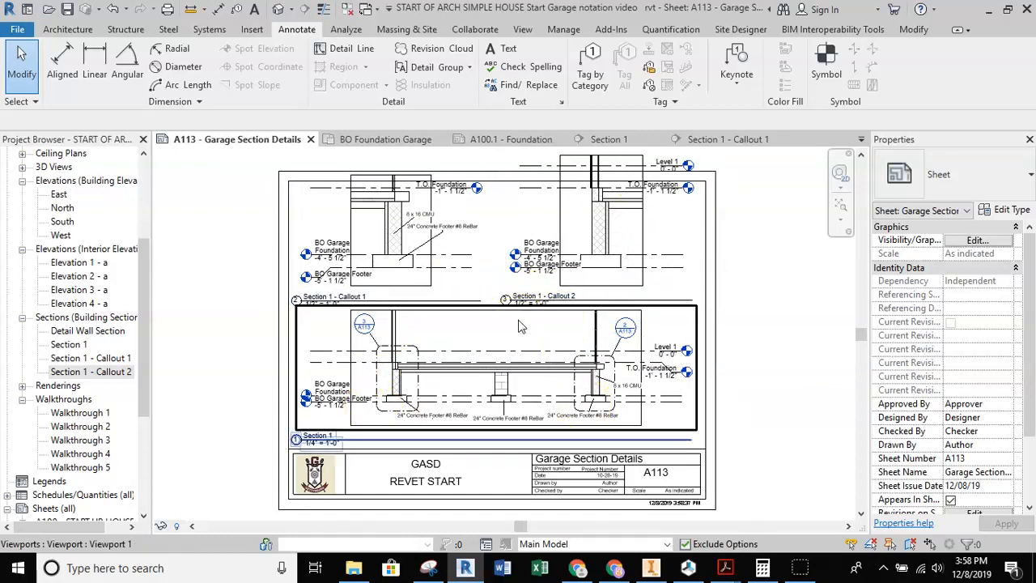
{"action": "scroll", "coordinate": [528, 307], "scroll_direction": "up", "scroll_amount": 4}
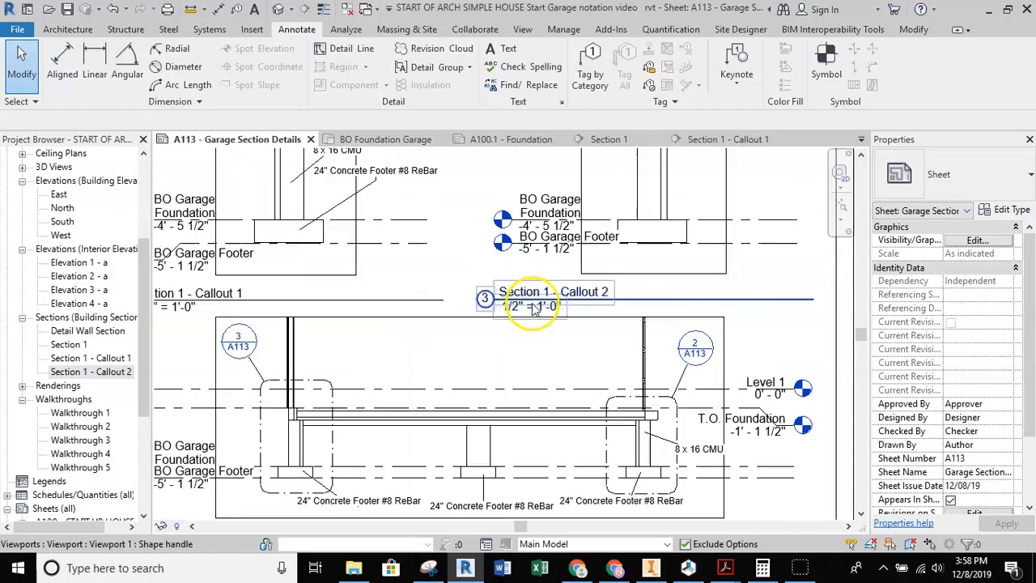
{"action": "scroll", "coordinate": [535, 311], "scroll_direction": "down", "scroll_amount": 4}
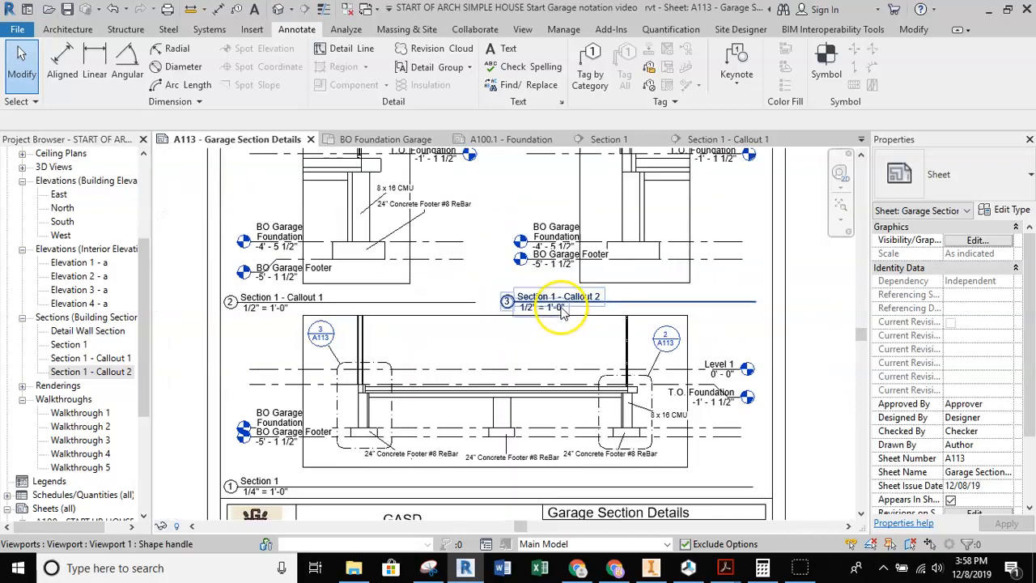
{"action": "middle_click_drag", "start_coordinate": [470, 293], "coordinate": [462, 317]}
{"action": "scroll", "coordinate": [462, 315], "scroll_direction": "down", "scroll_amount": 1}
{"action": "middle_click_drag", "start_coordinate": [619, 321], "coordinate": [594, 315]}
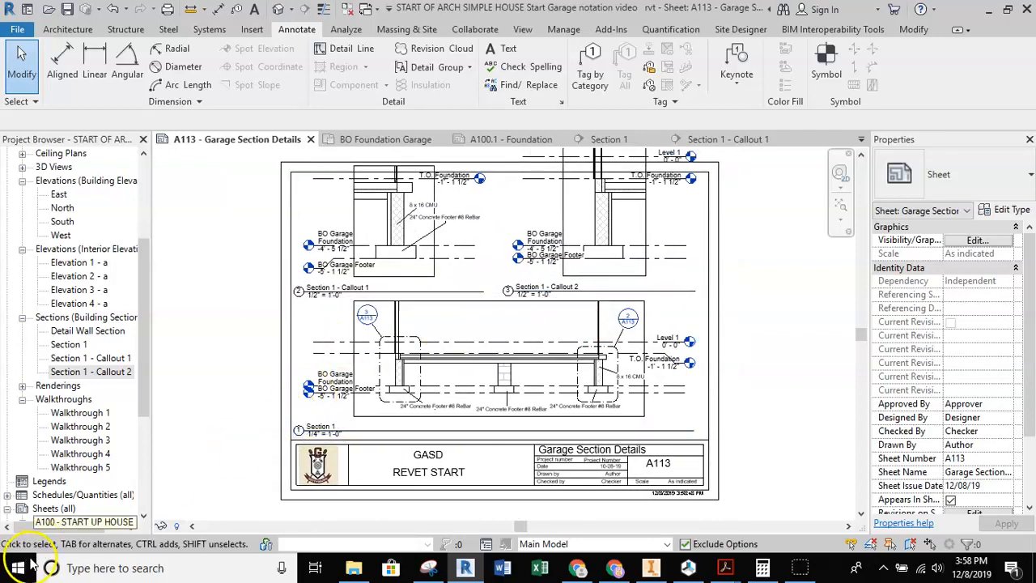